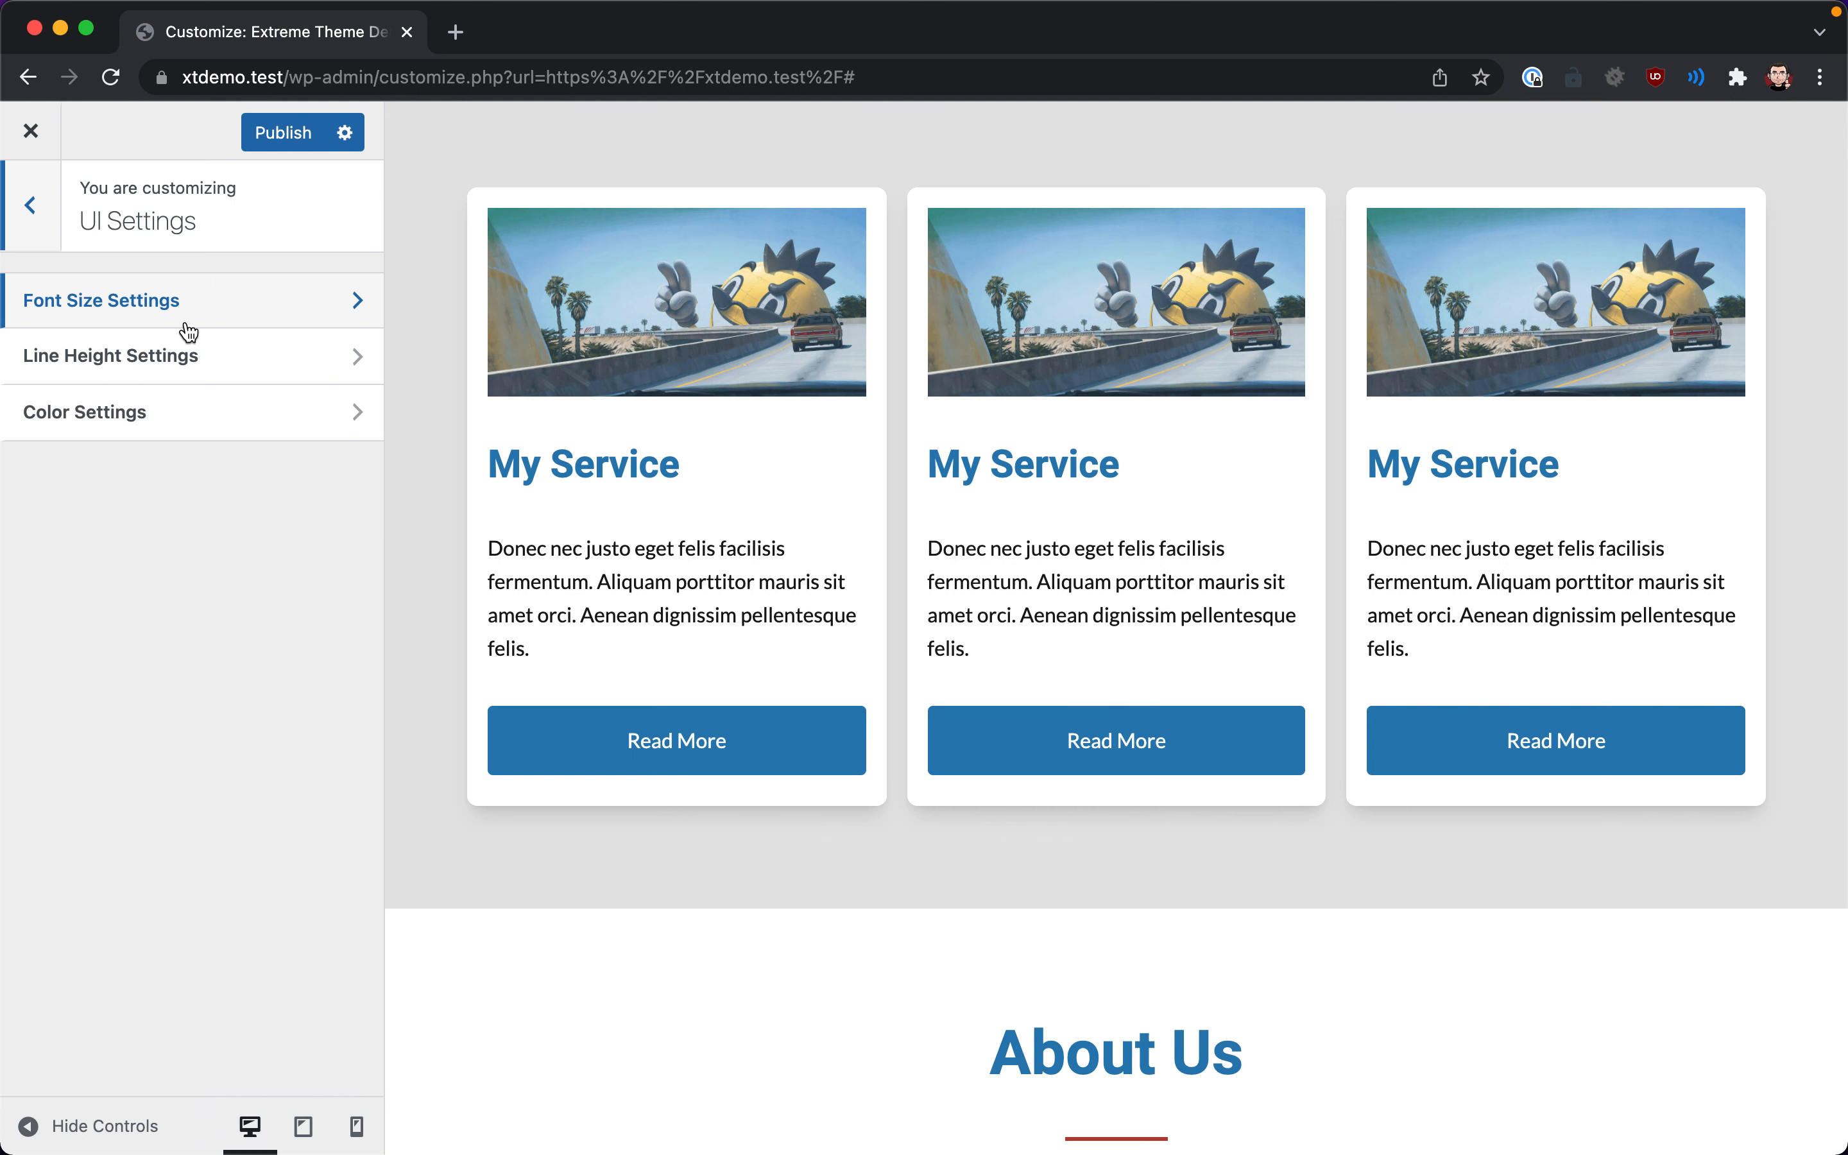
- Review all font size options, from Extra Small to 9XL, in the Font Size Settings under UI Settings
{"action": "left_click", "coordinate": [188, 332]}
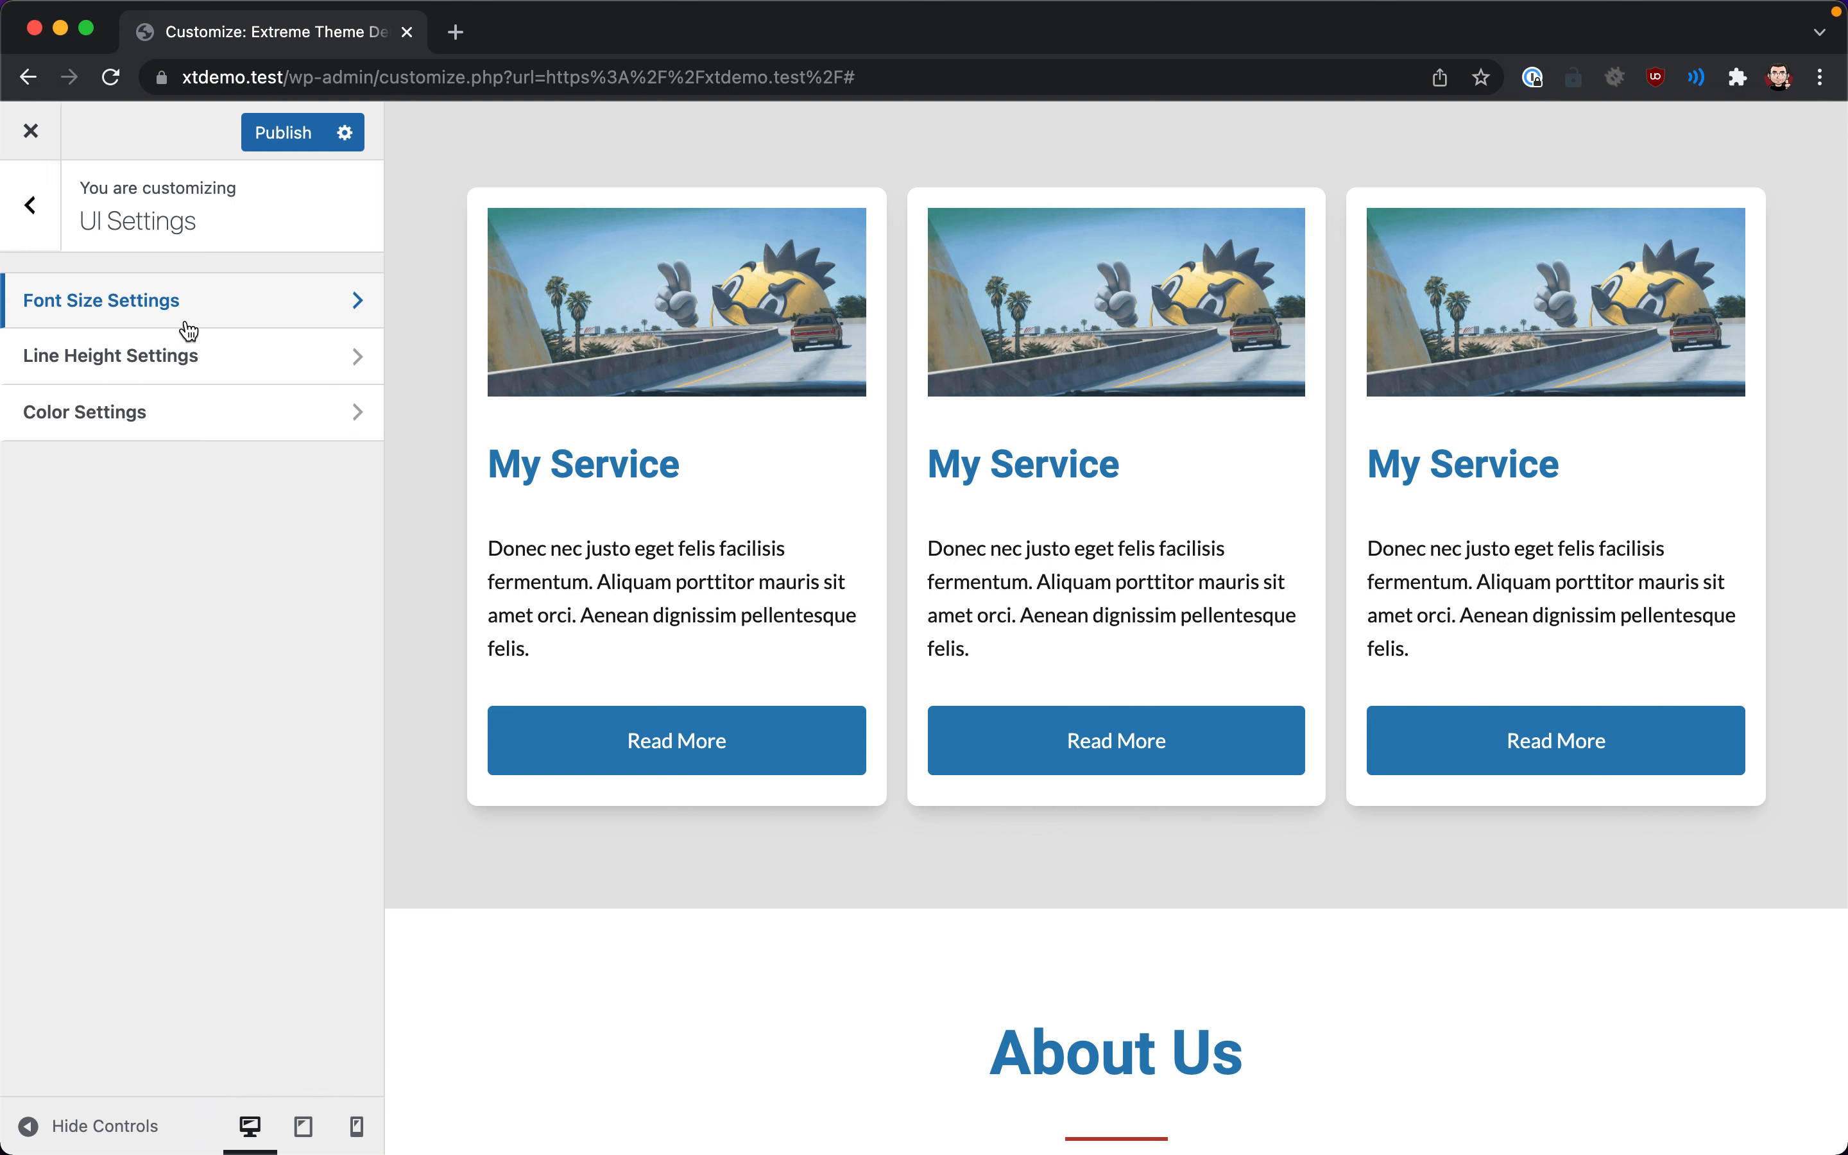
{"action": "scroll", "coordinate": [173, 481], "scroll_direction": "down", "scroll_amount": 6}
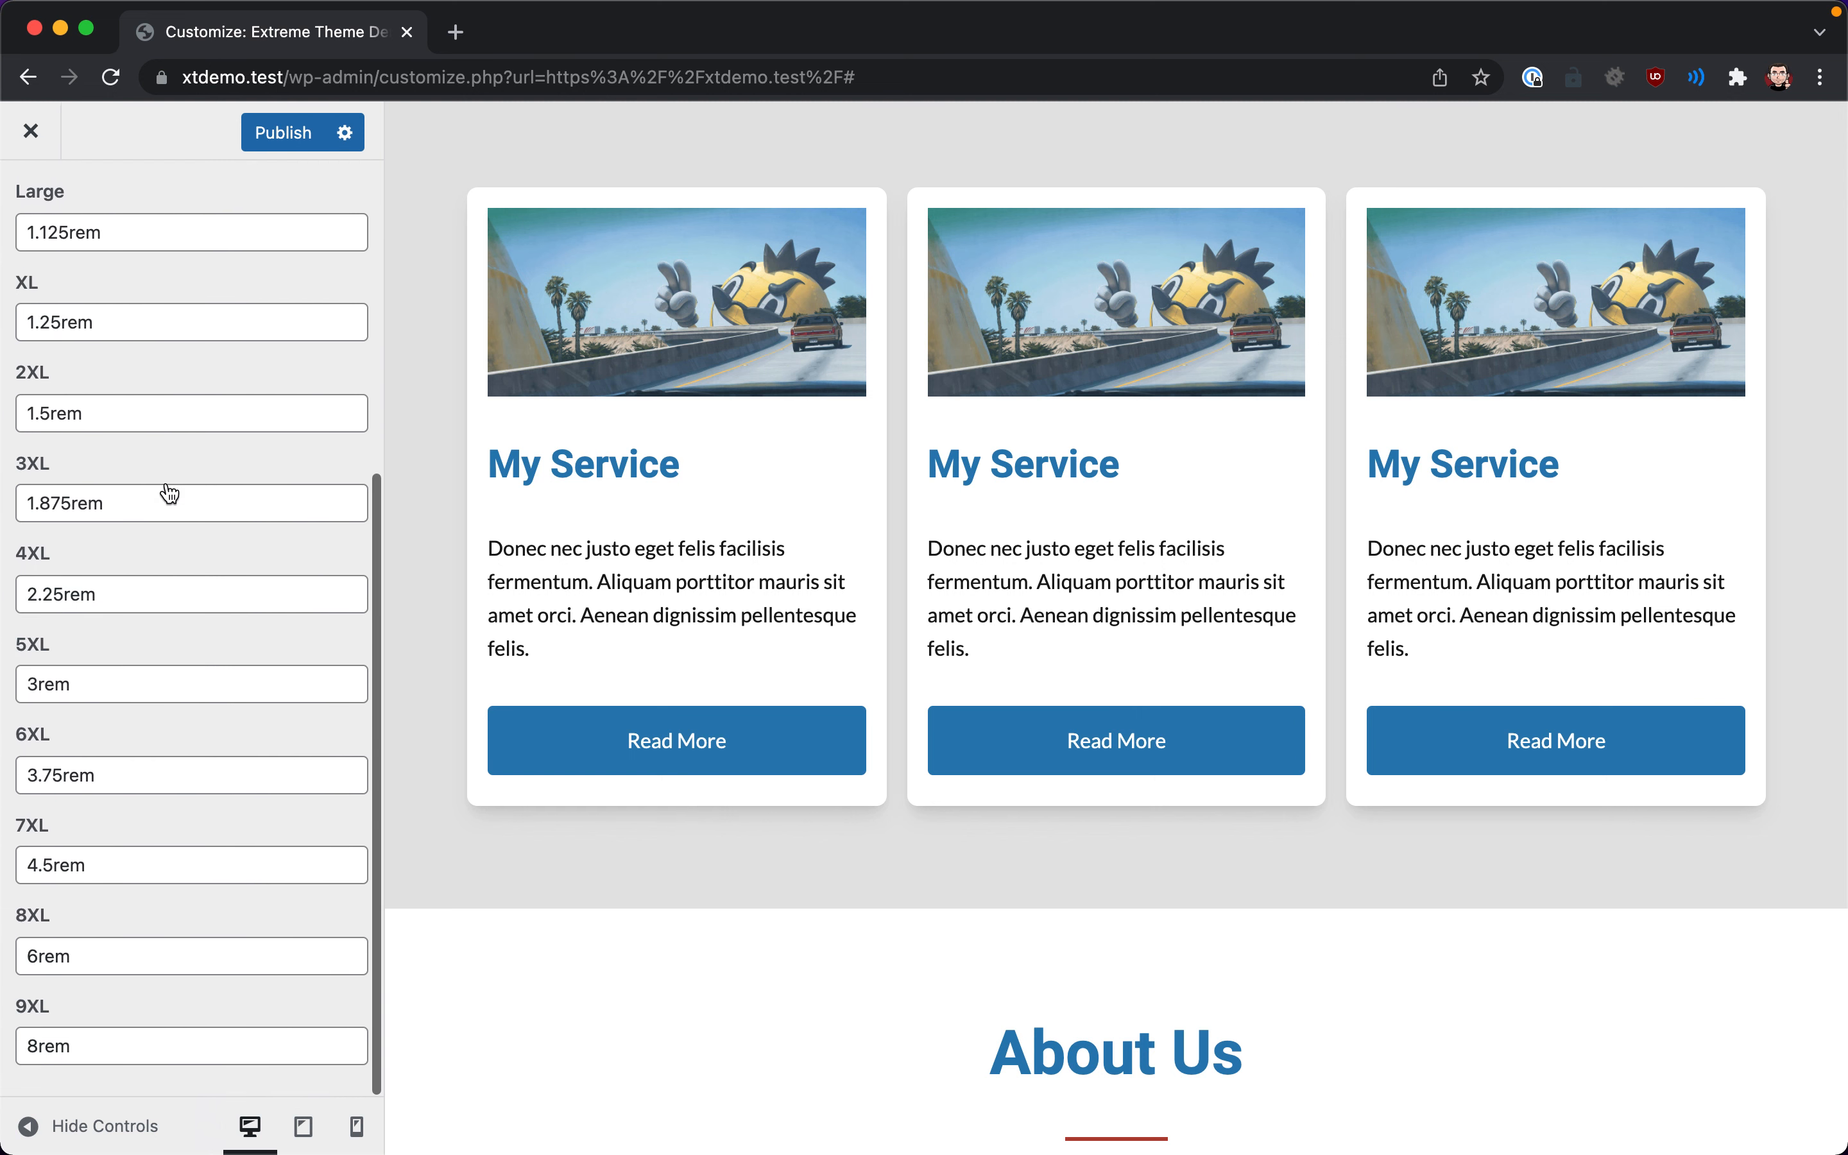
{"action": "scroll", "coordinate": [95, 590], "scroll_direction": "up", "scroll_amount": 6}
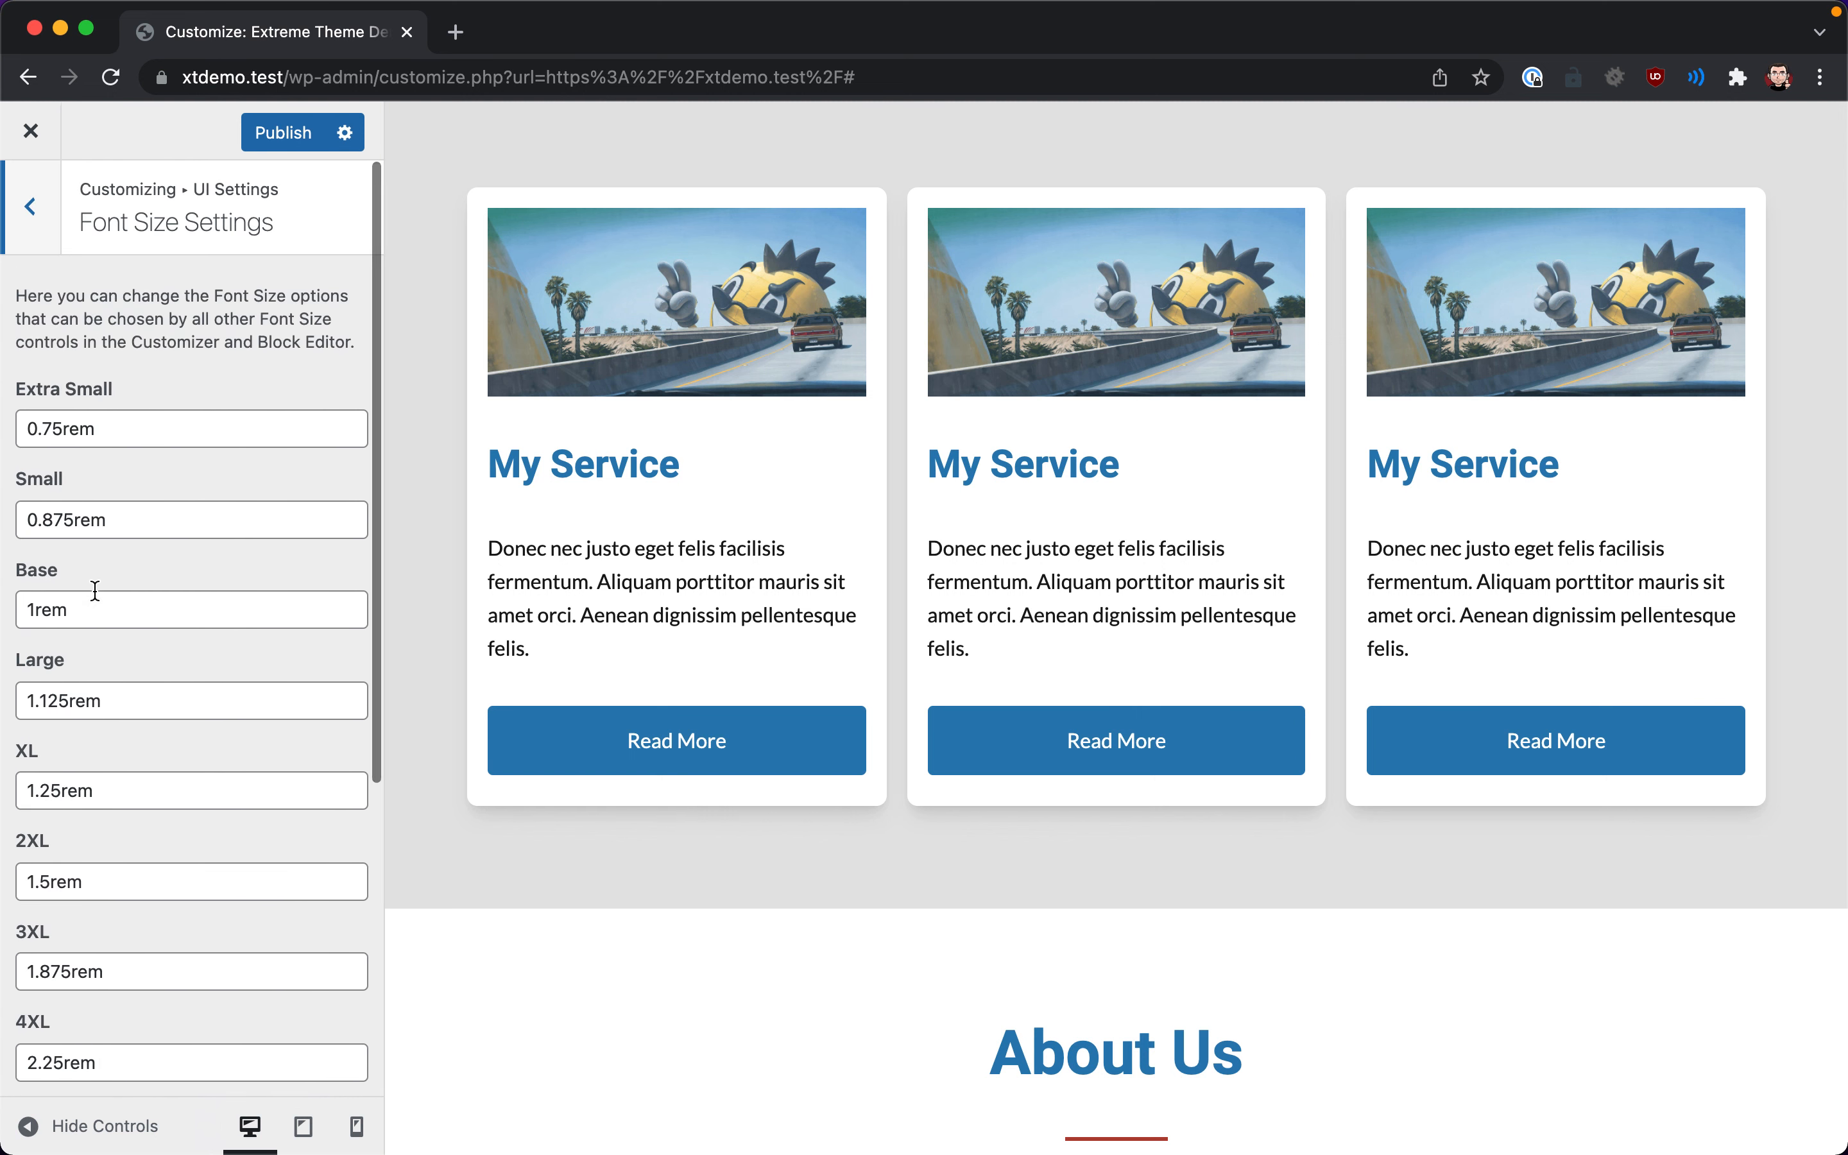
{"action": "left_click", "coordinate": [31, 208]}
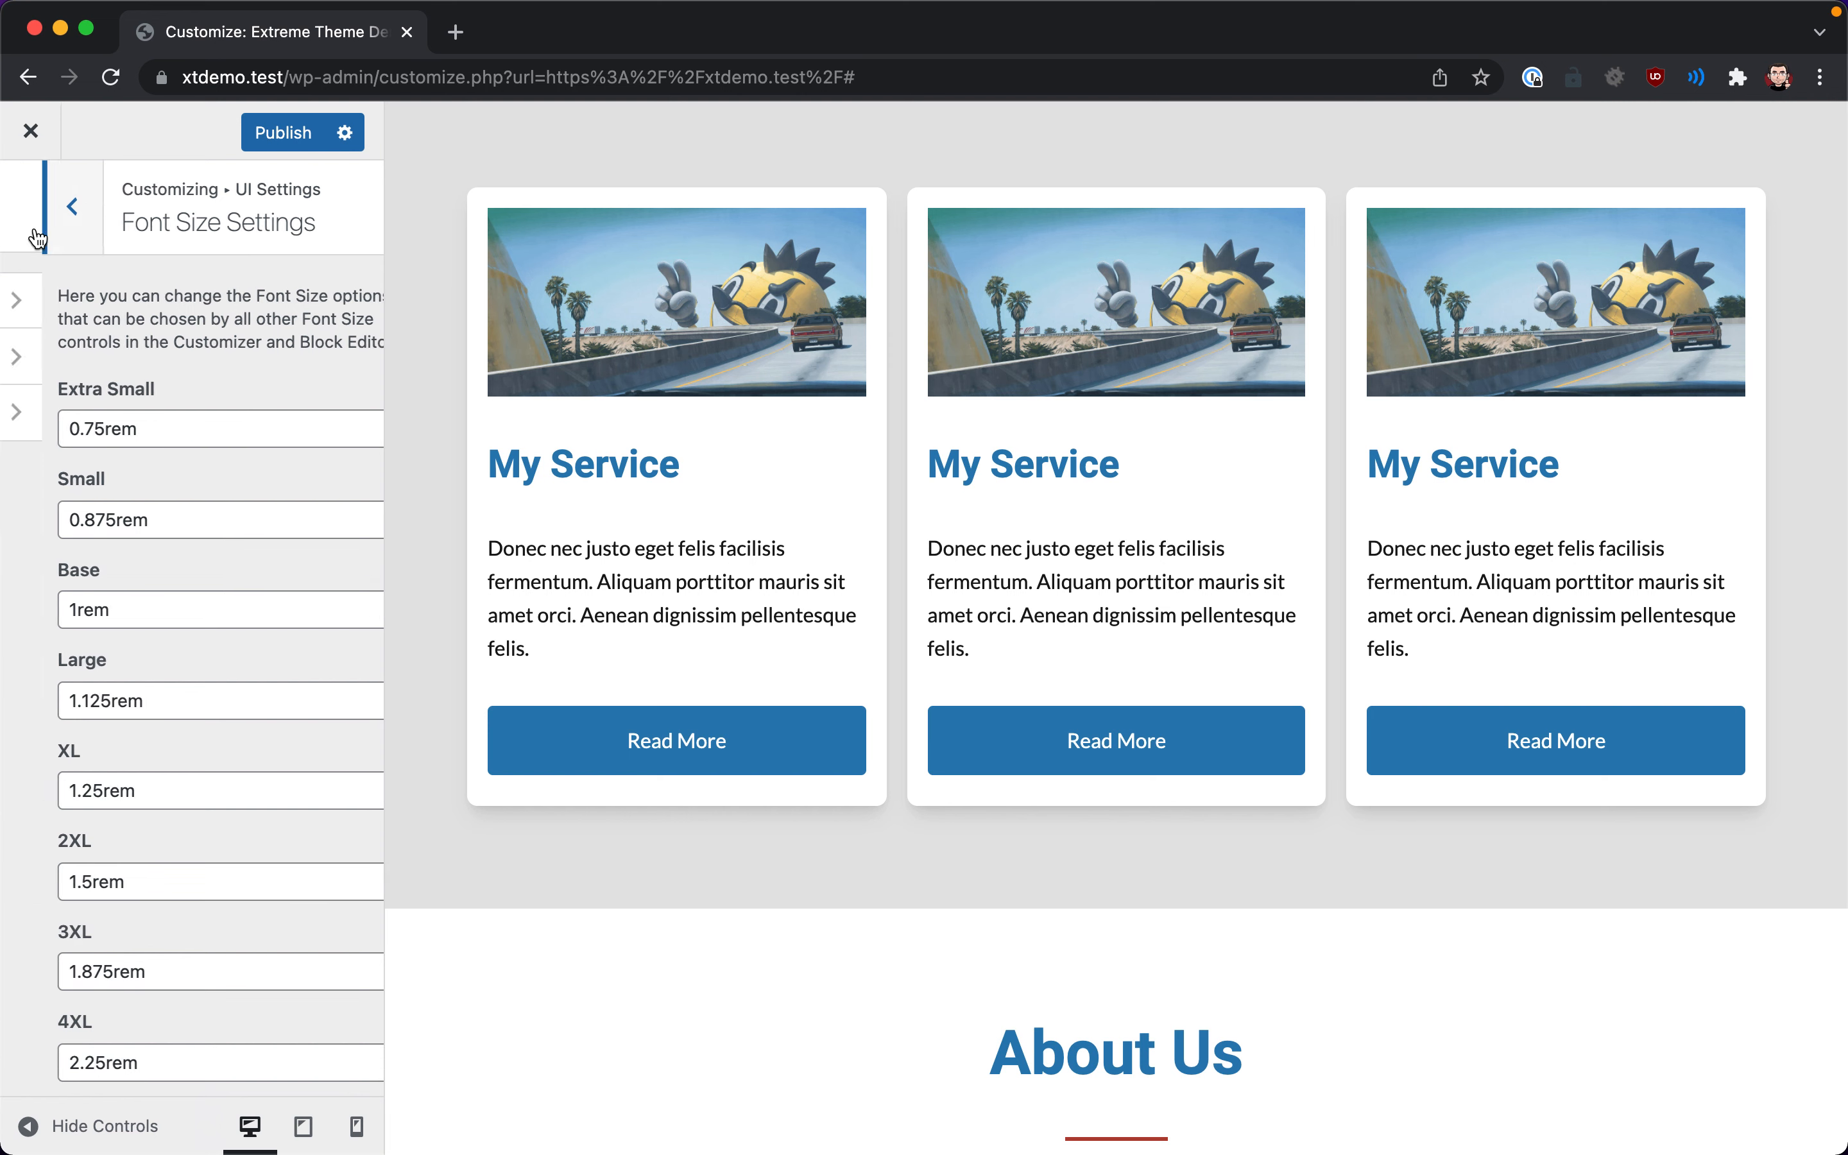
{"action": "scroll", "coordinate": [602, 557], "scroll_direction": "down", "scroll_amount": 6}
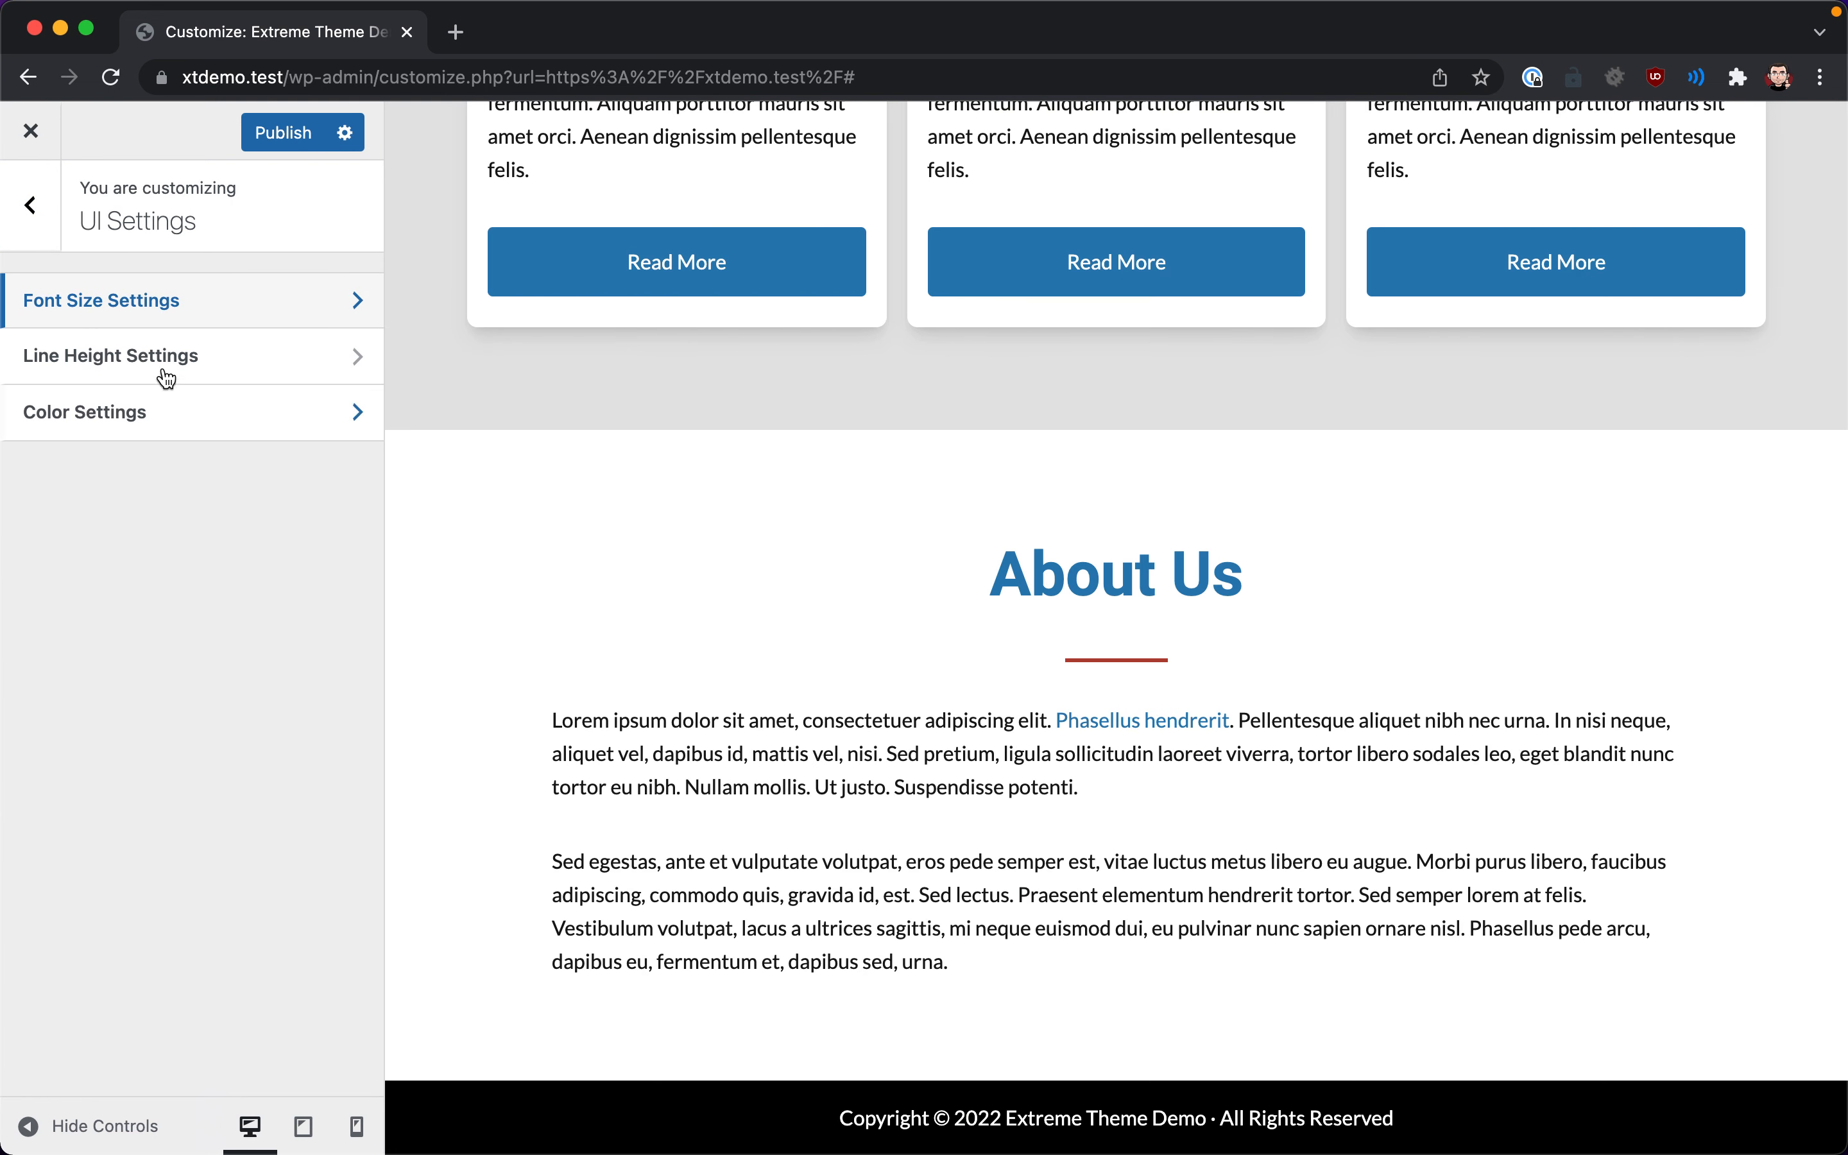
- Open the Body Text settings under Elements and examine the Font Size choices, keeping Base selected
{"action": "left_click", "coordinate": [31, 217]}
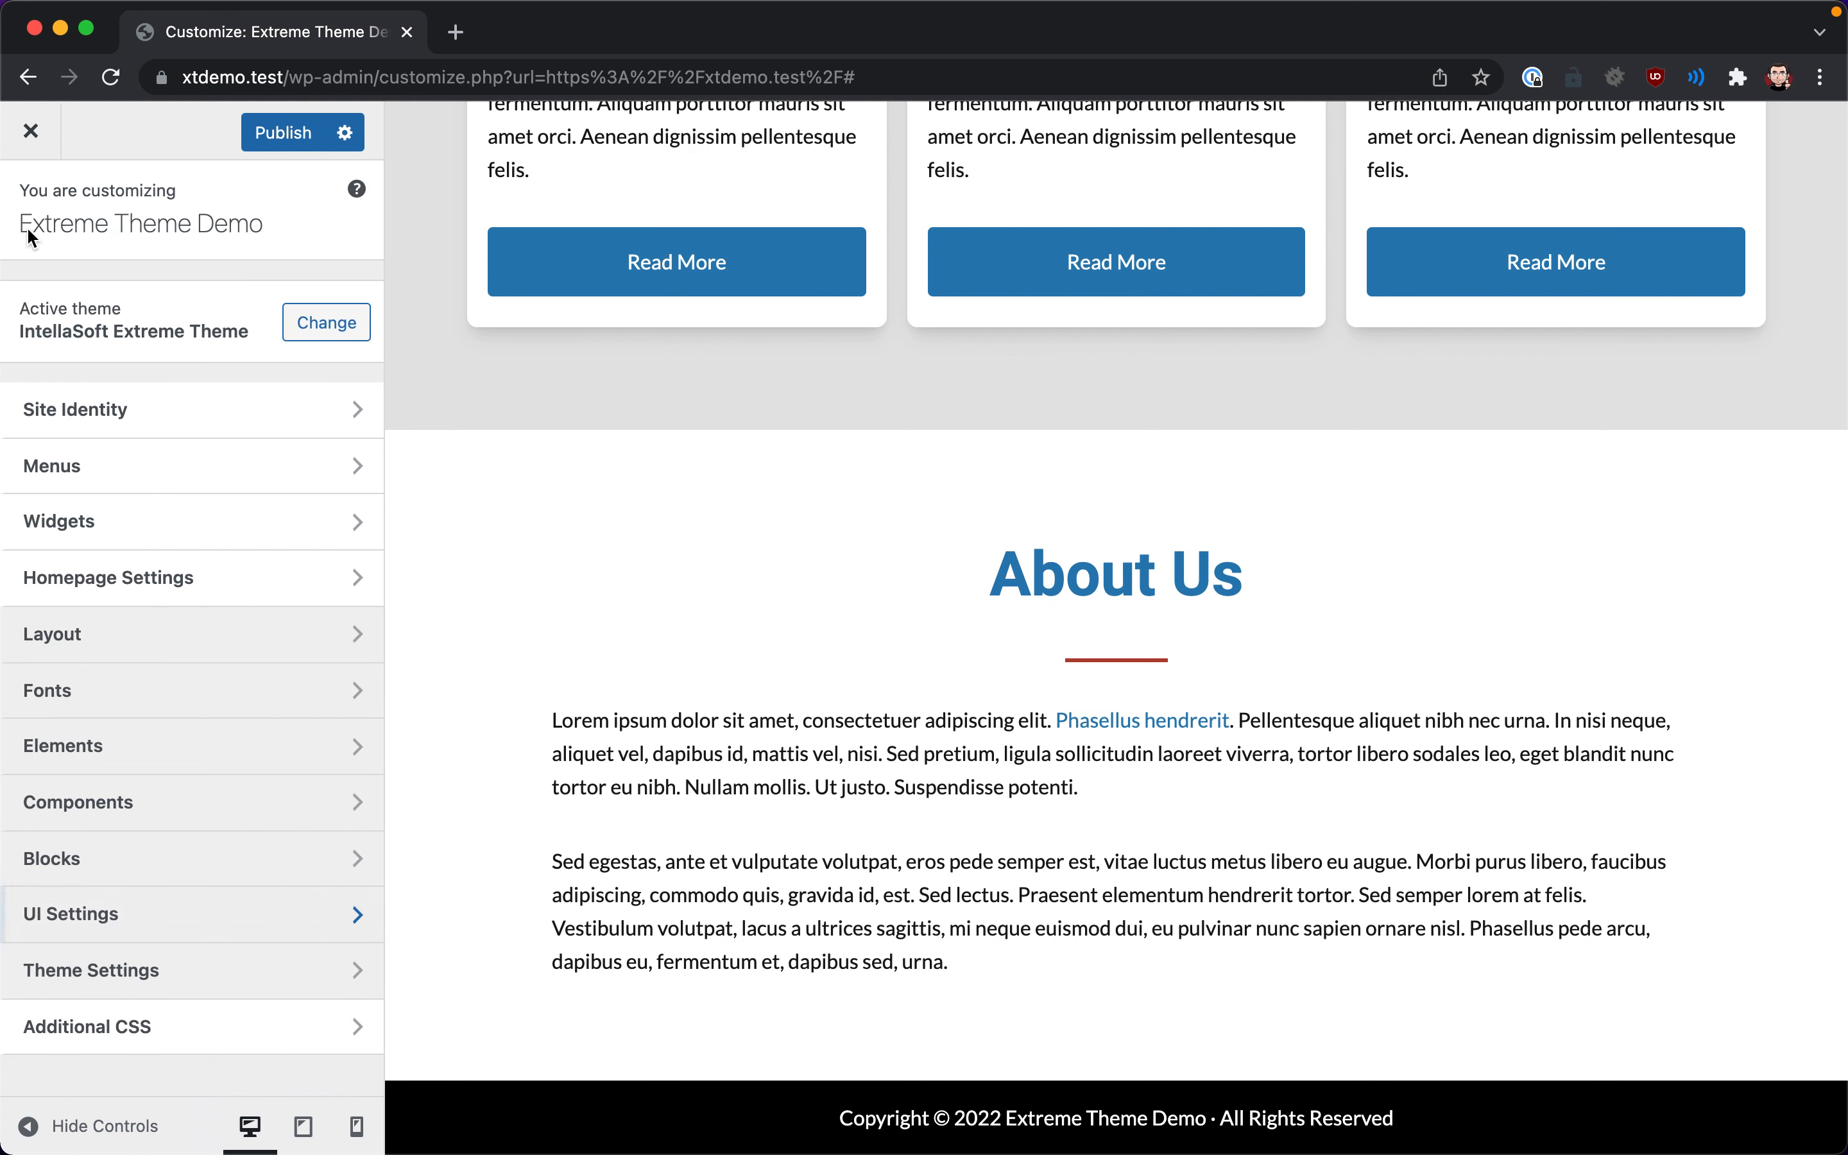
{"action": "left_click", "coordinate": [112, 738]}
{"action": "left_click", "coordinate": [210, 298]}
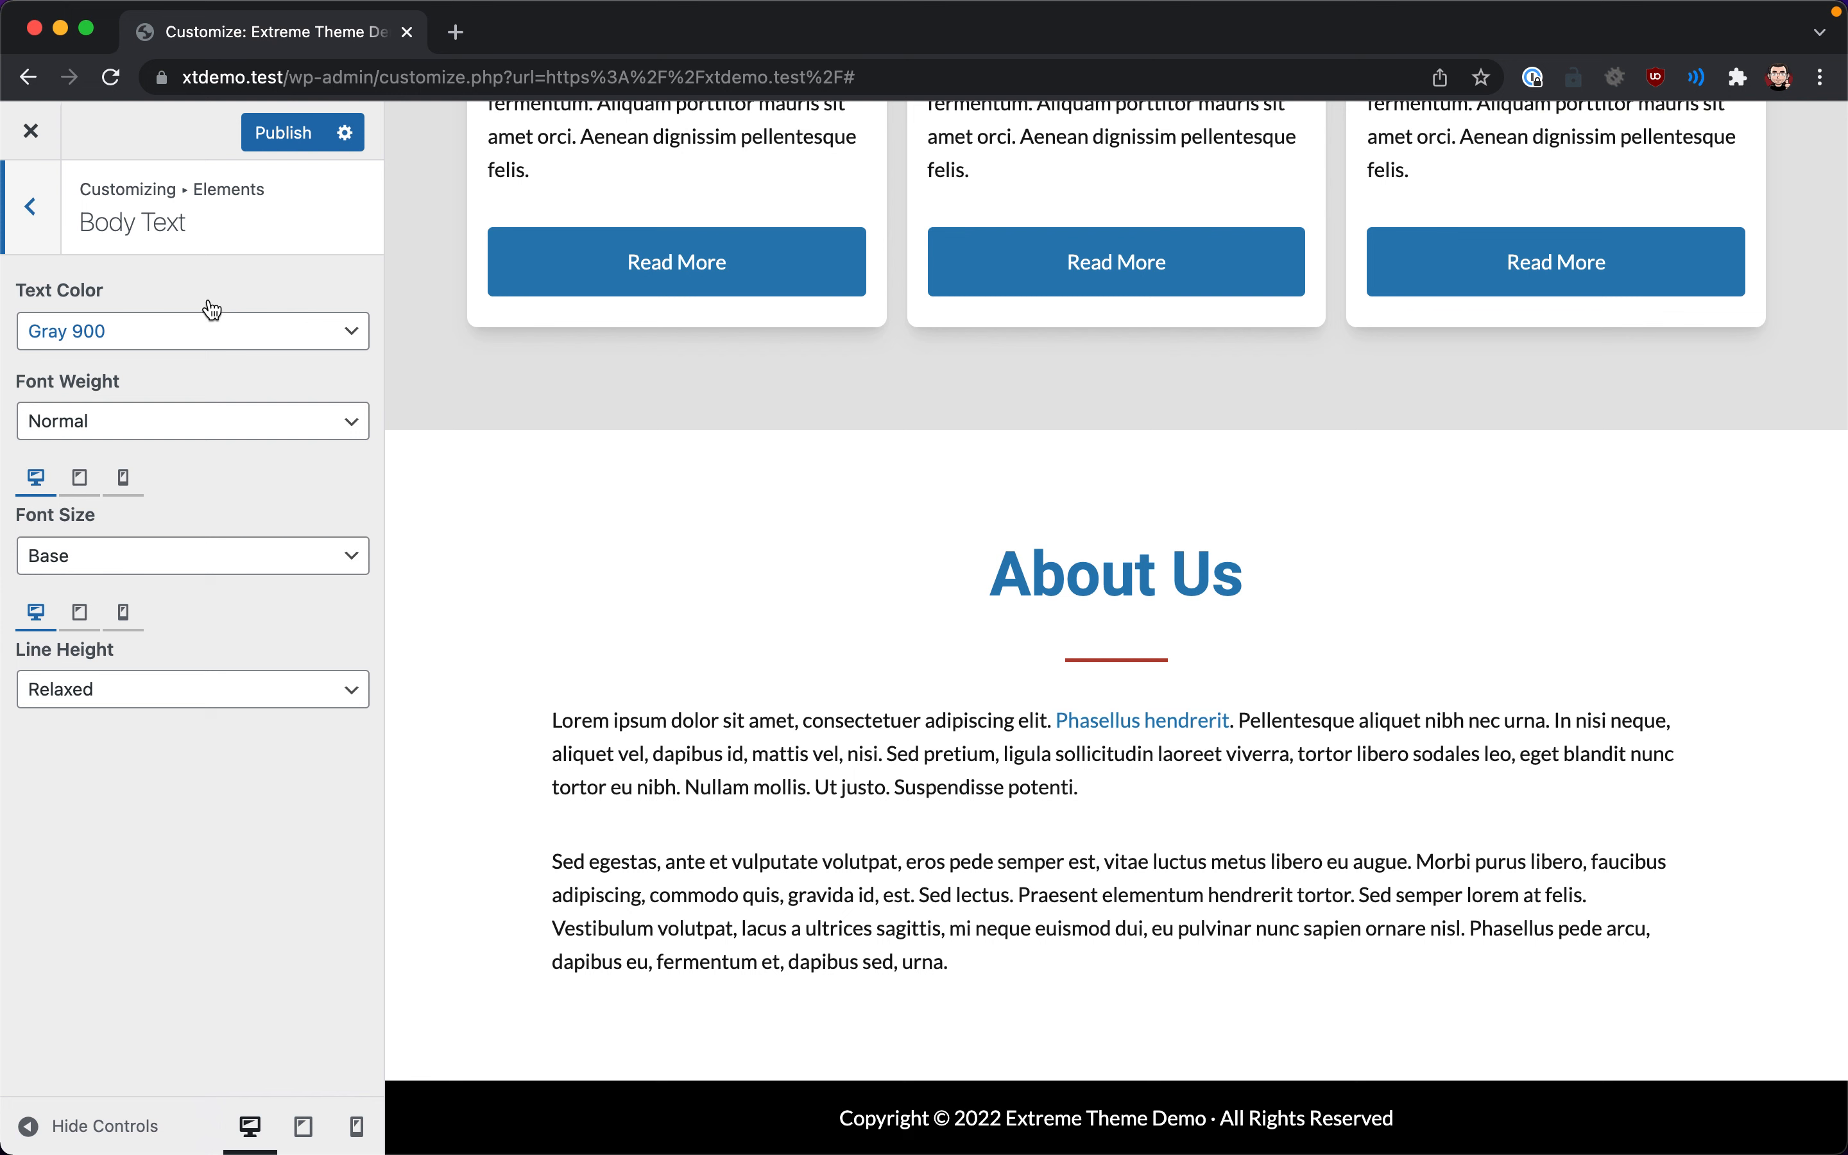
{"action": "left_click", "coordinate": [131, 559]}
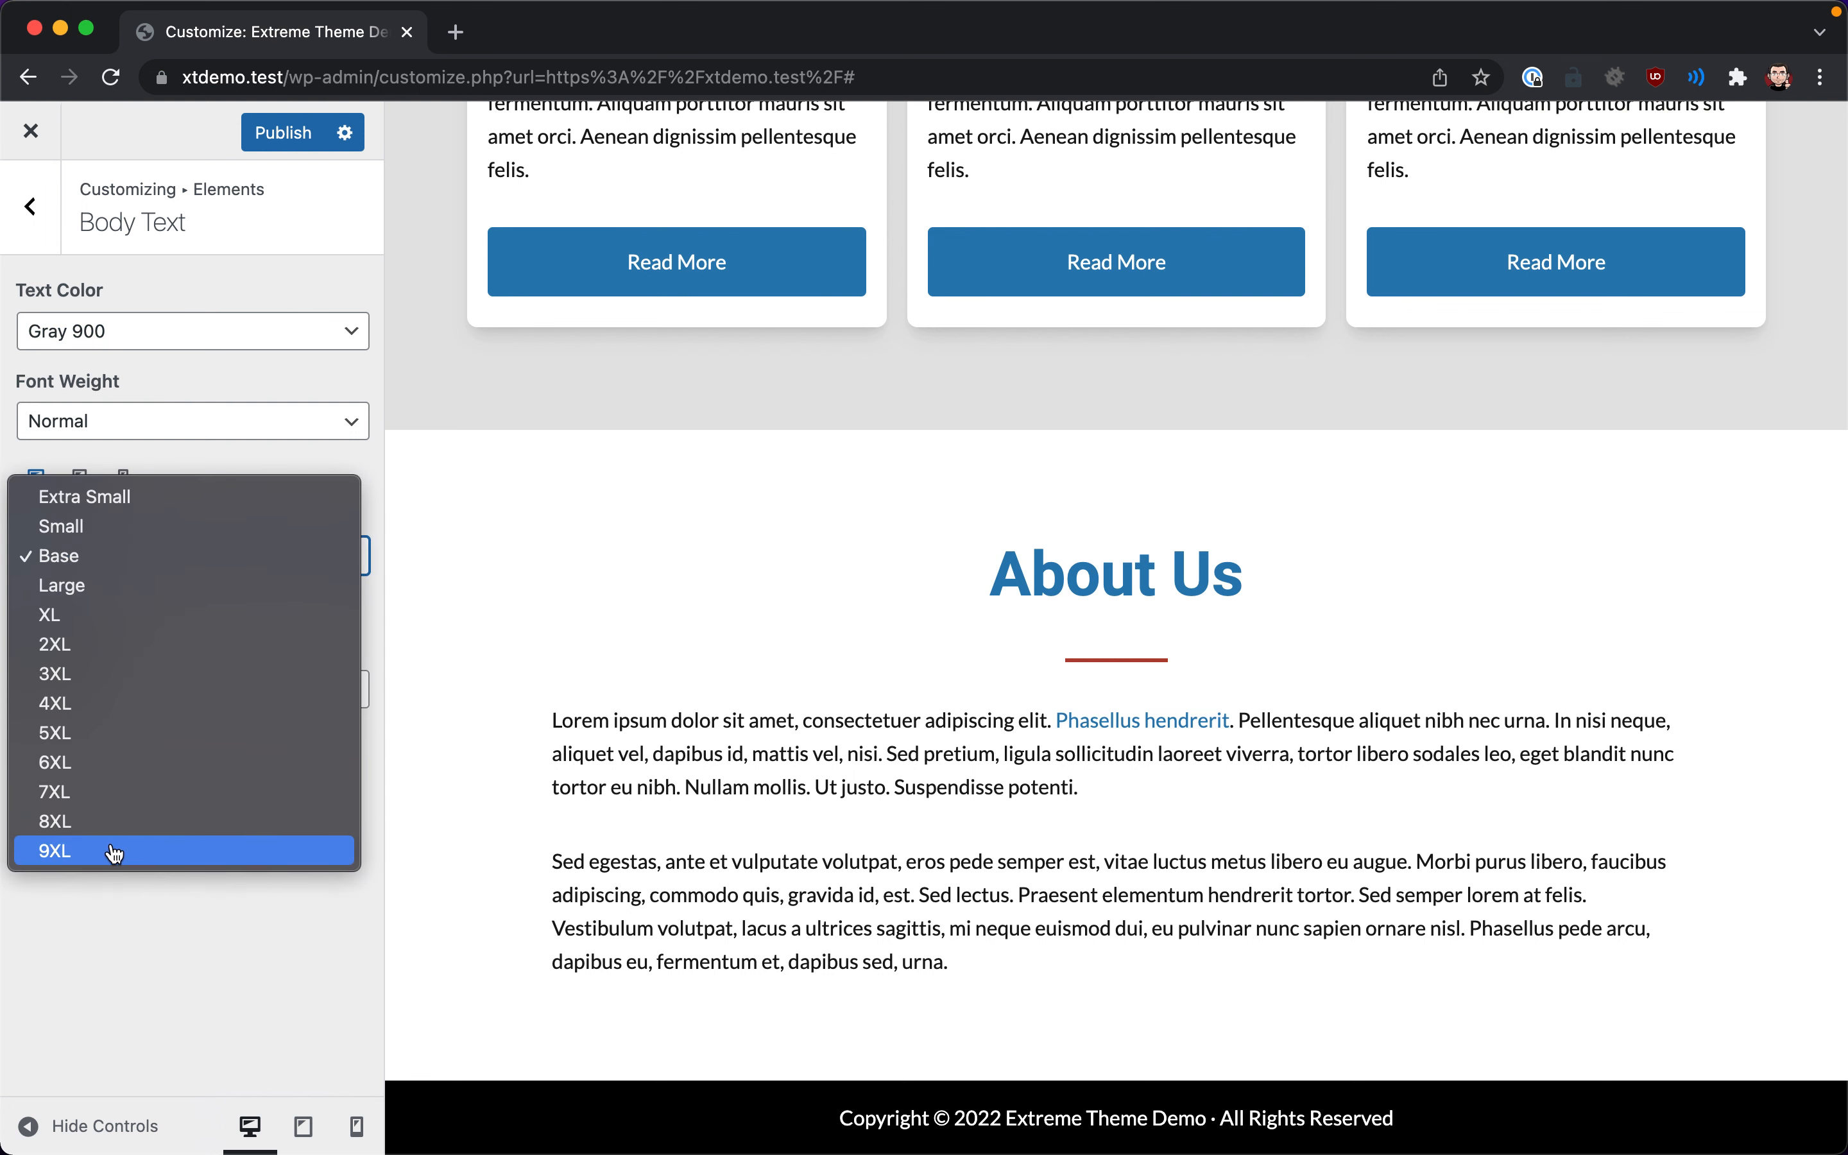
{"action": "left_click", "coordinate": [138, 558]}
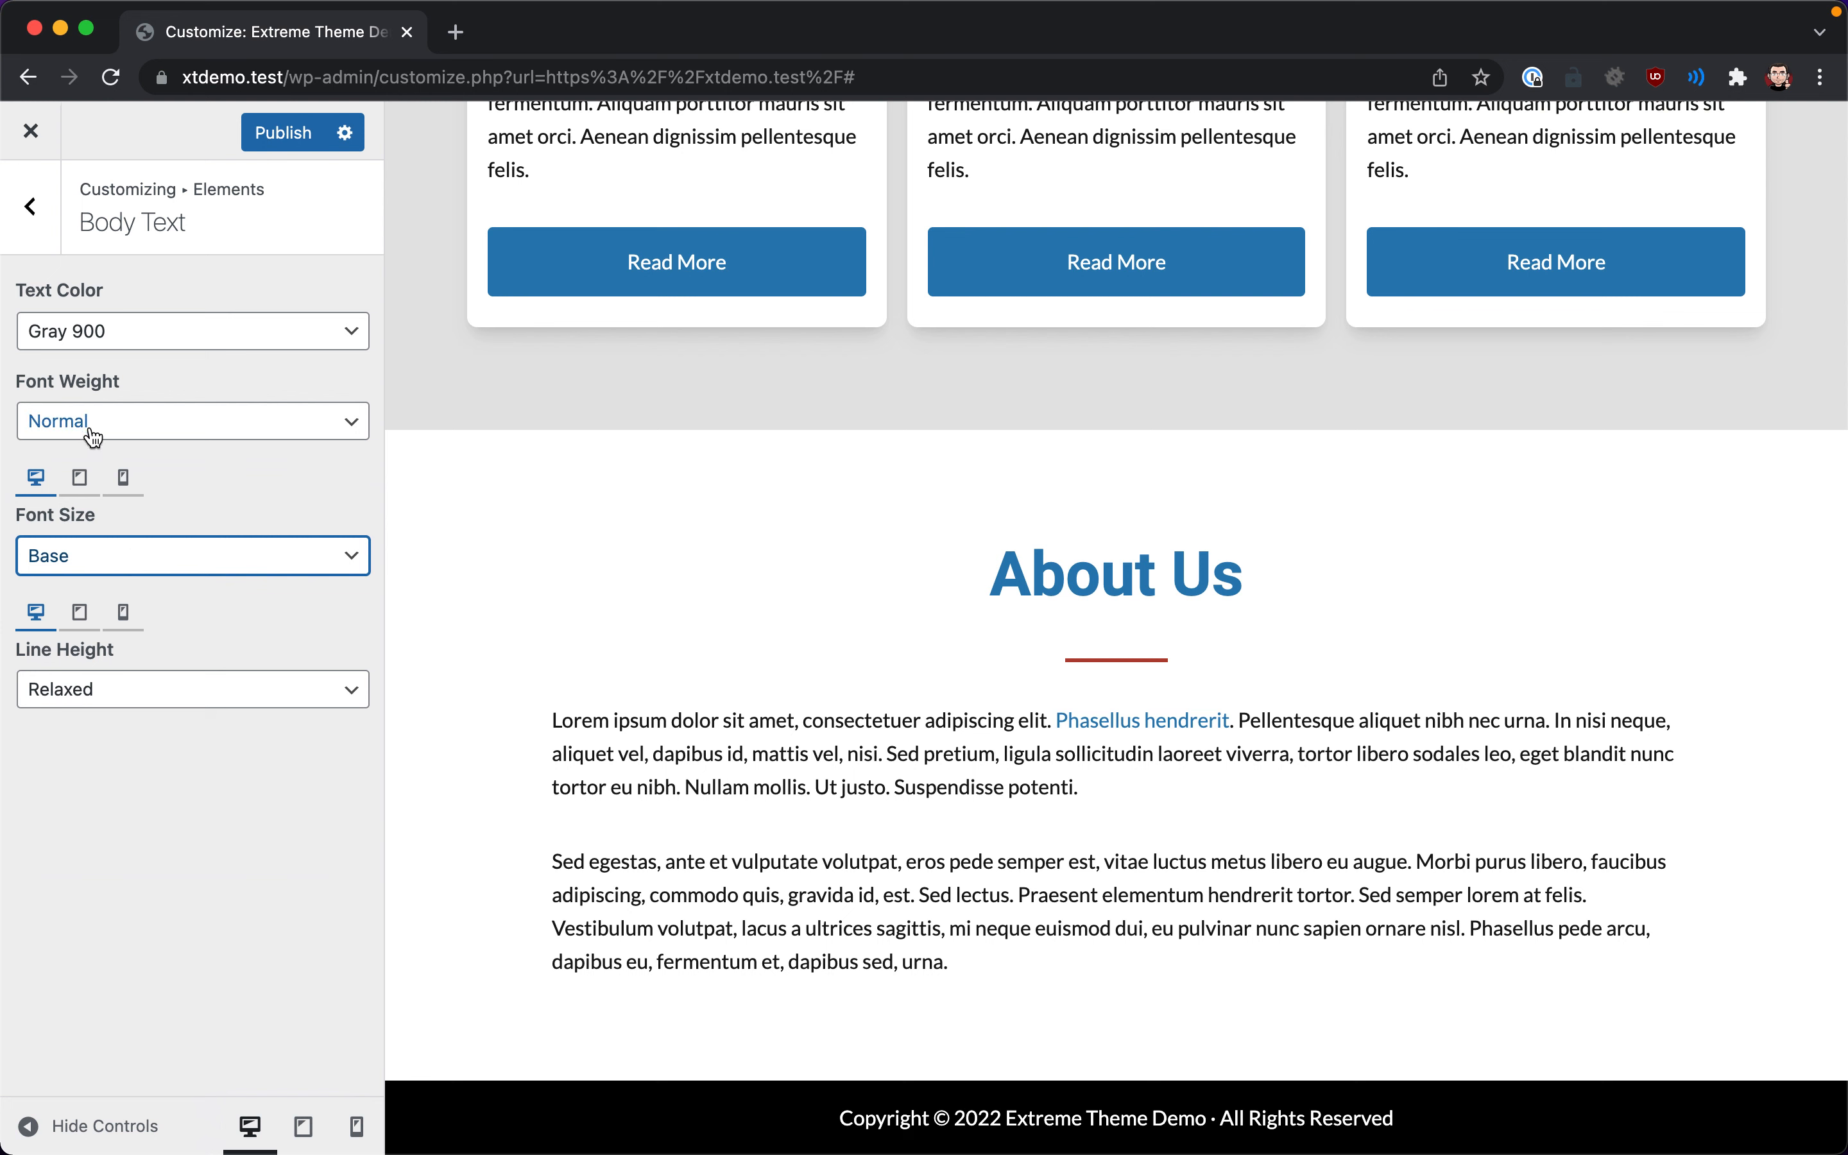
{"action": "left_click", "coordinate": [64, 569]}
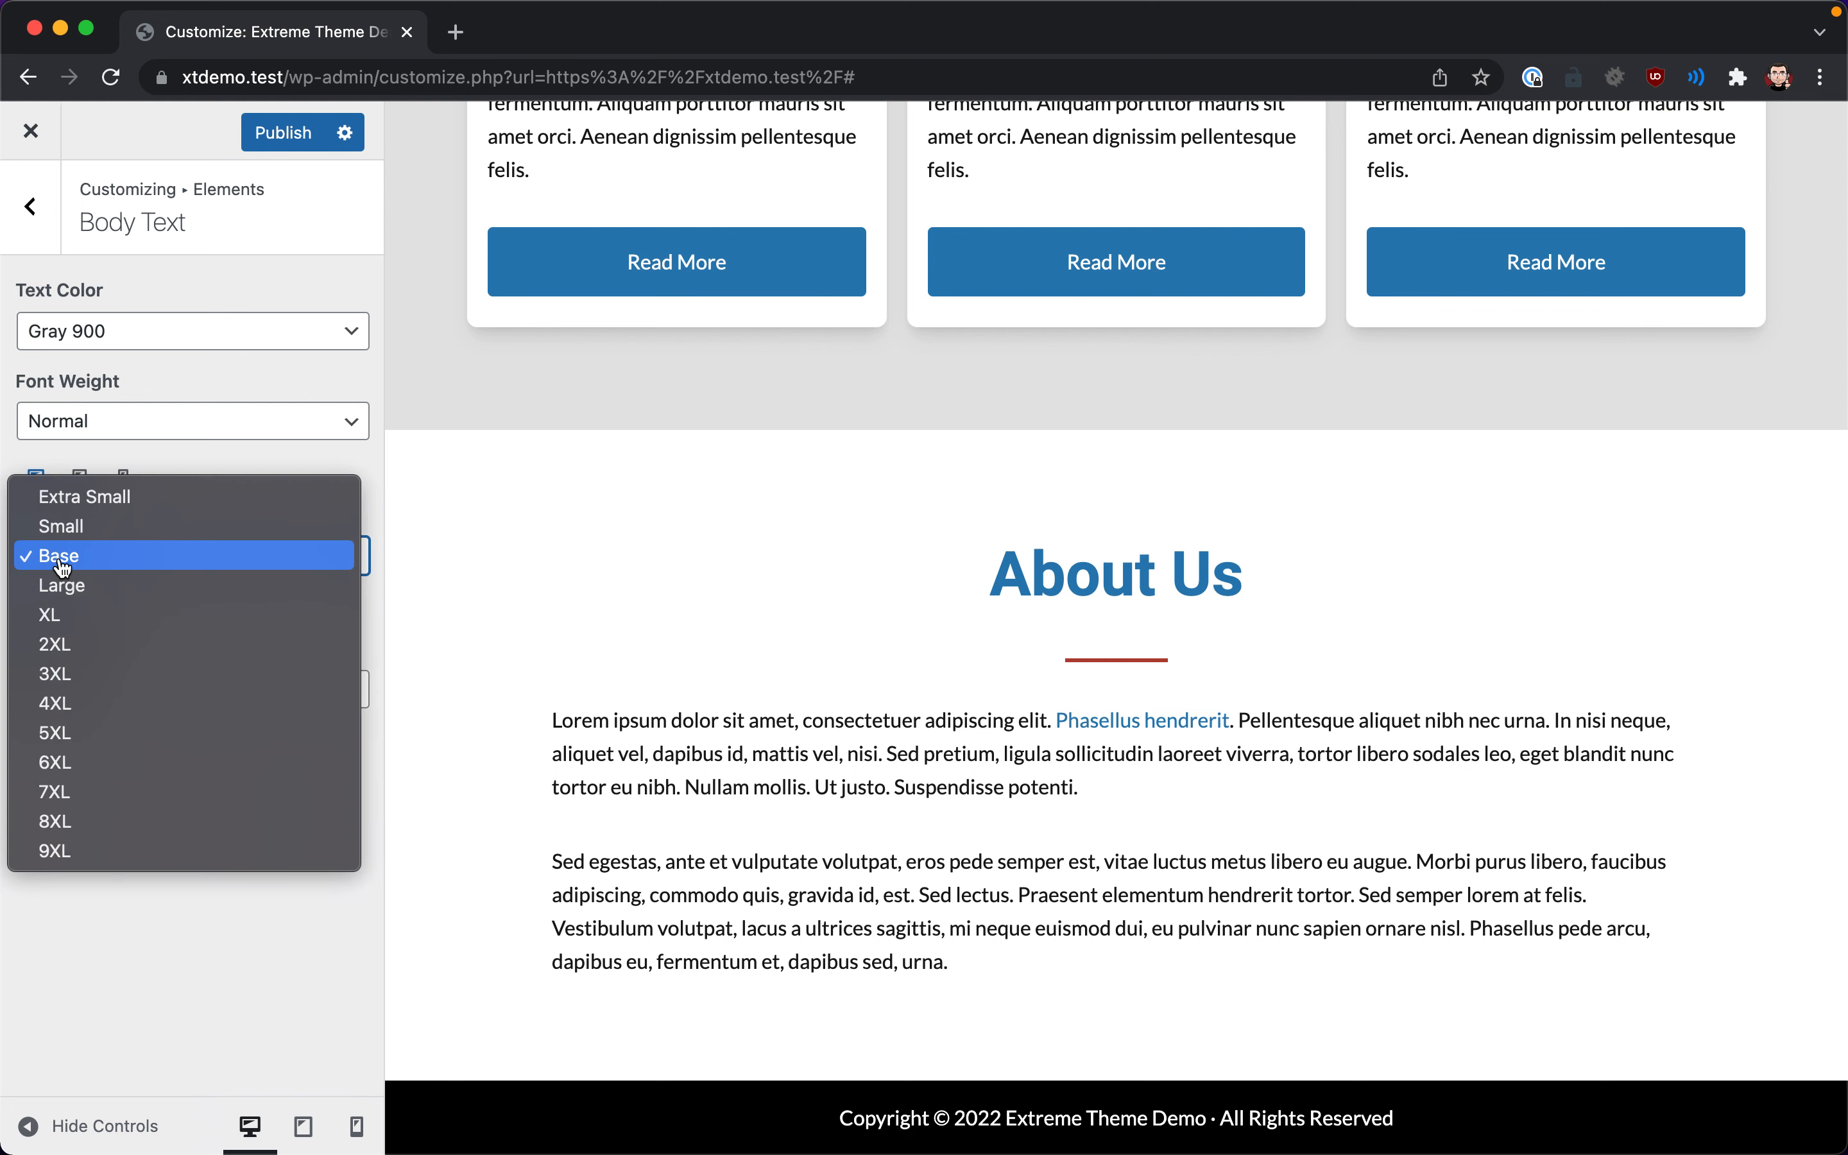
{"action": "left_click", "coordinate": [64, 569]}
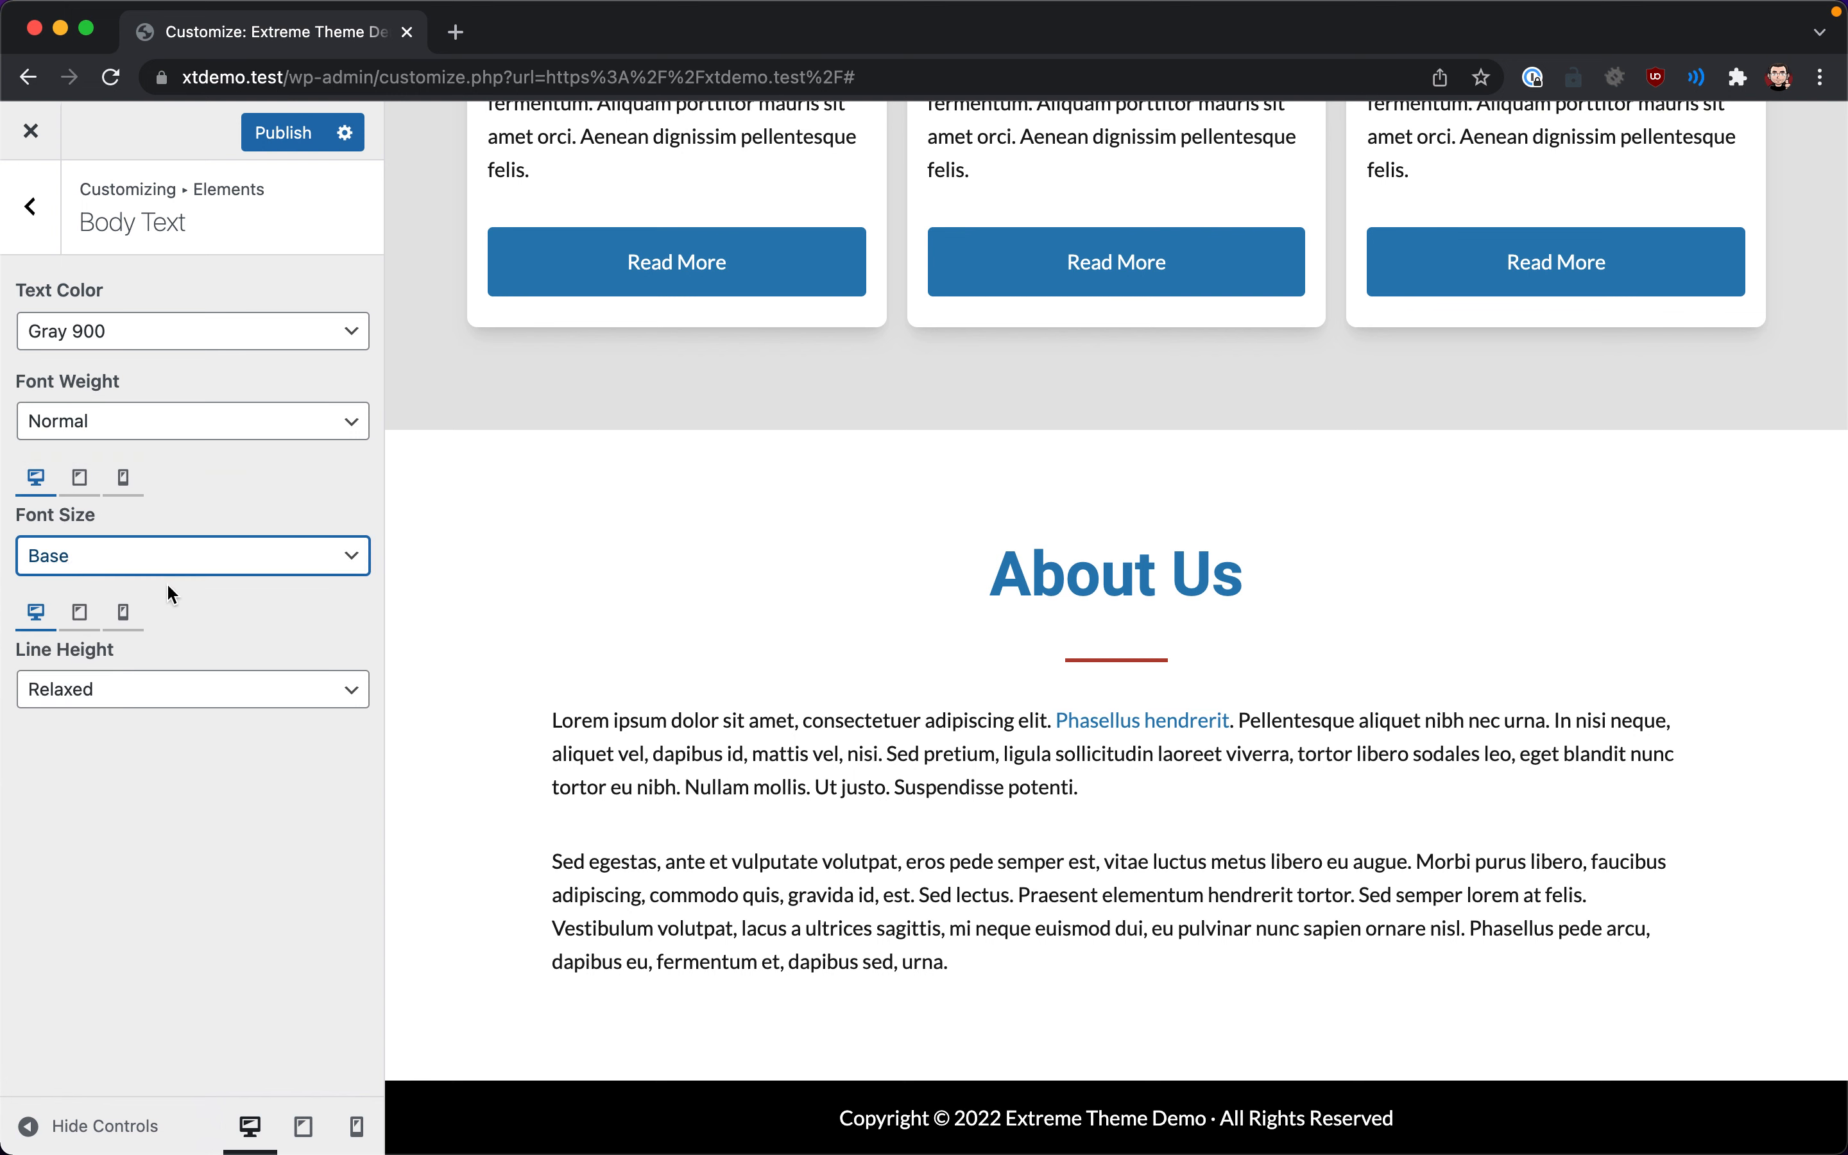
{"action": "left_click", "coordinate": [169, 562]}
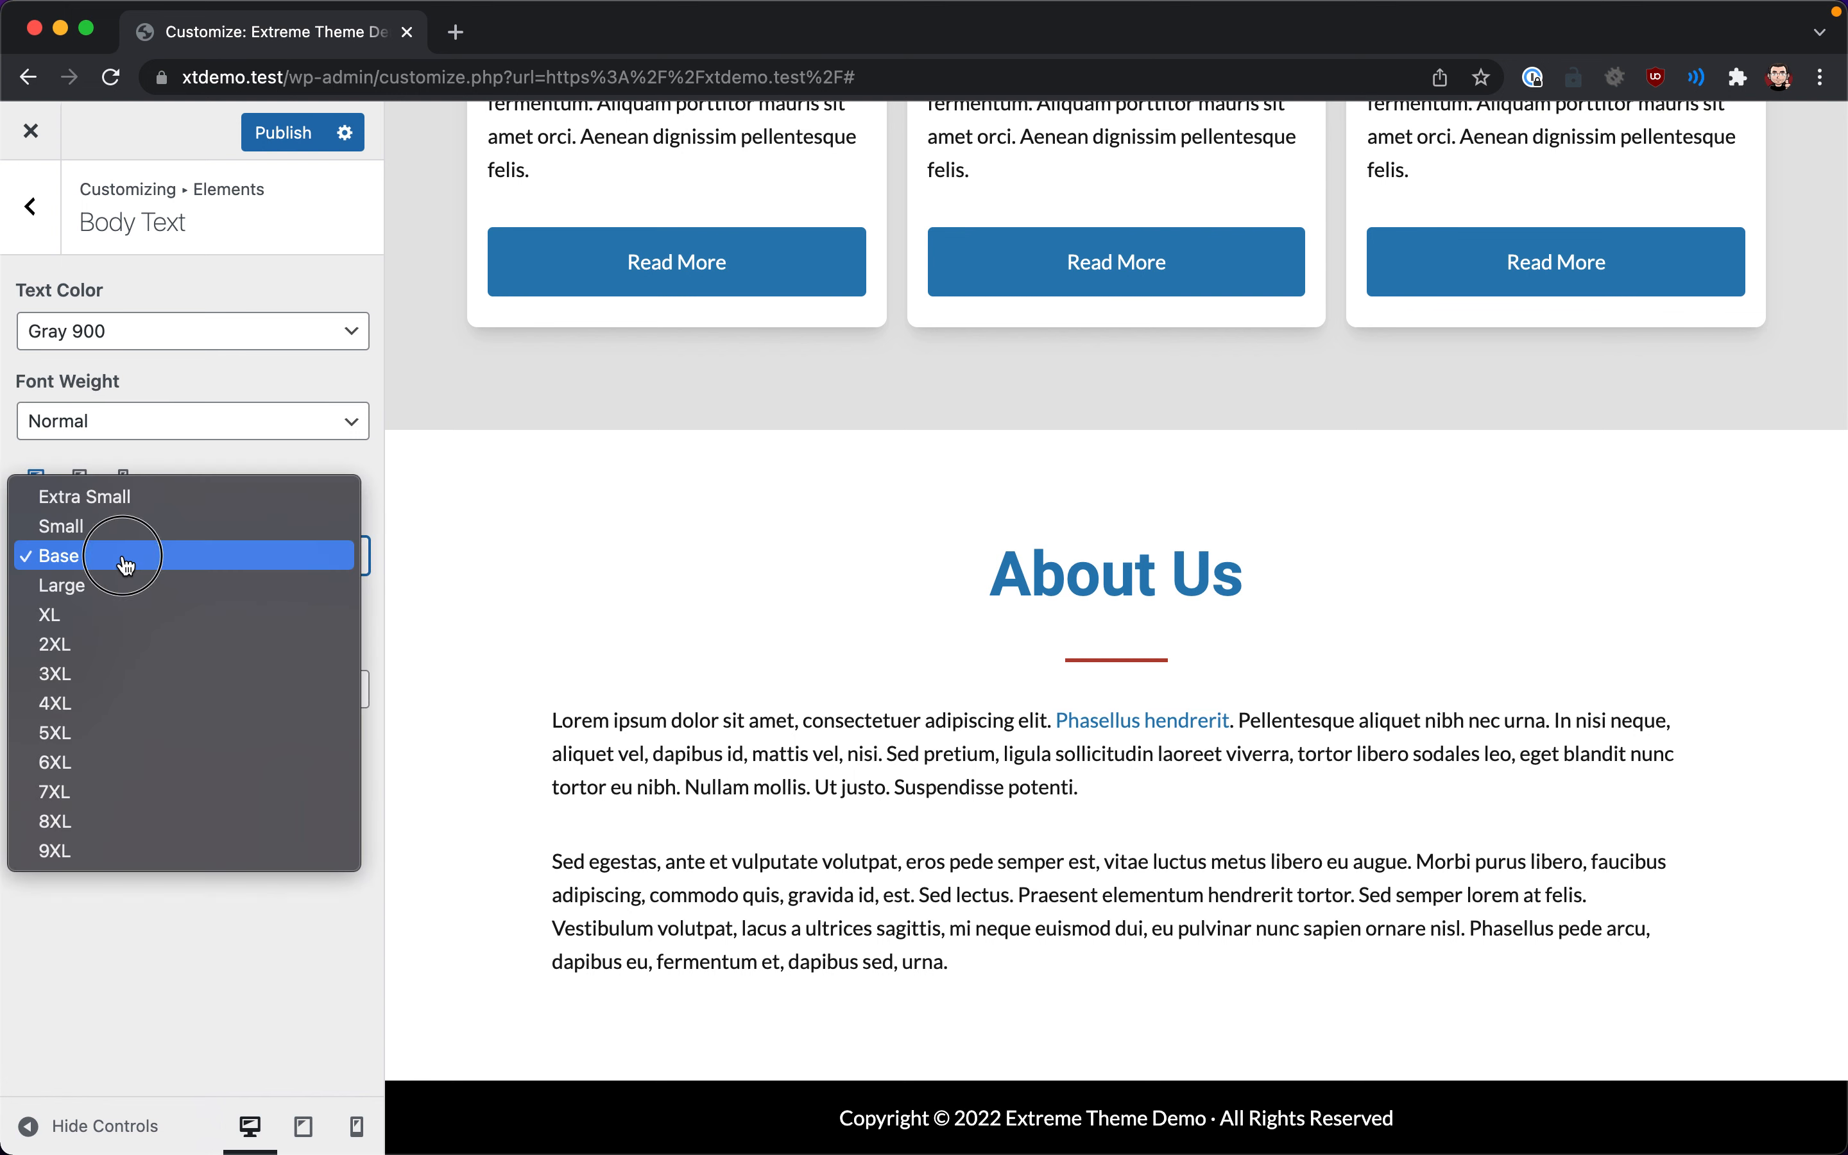
{"action": "left_click", "coordinate": [74, 567]}
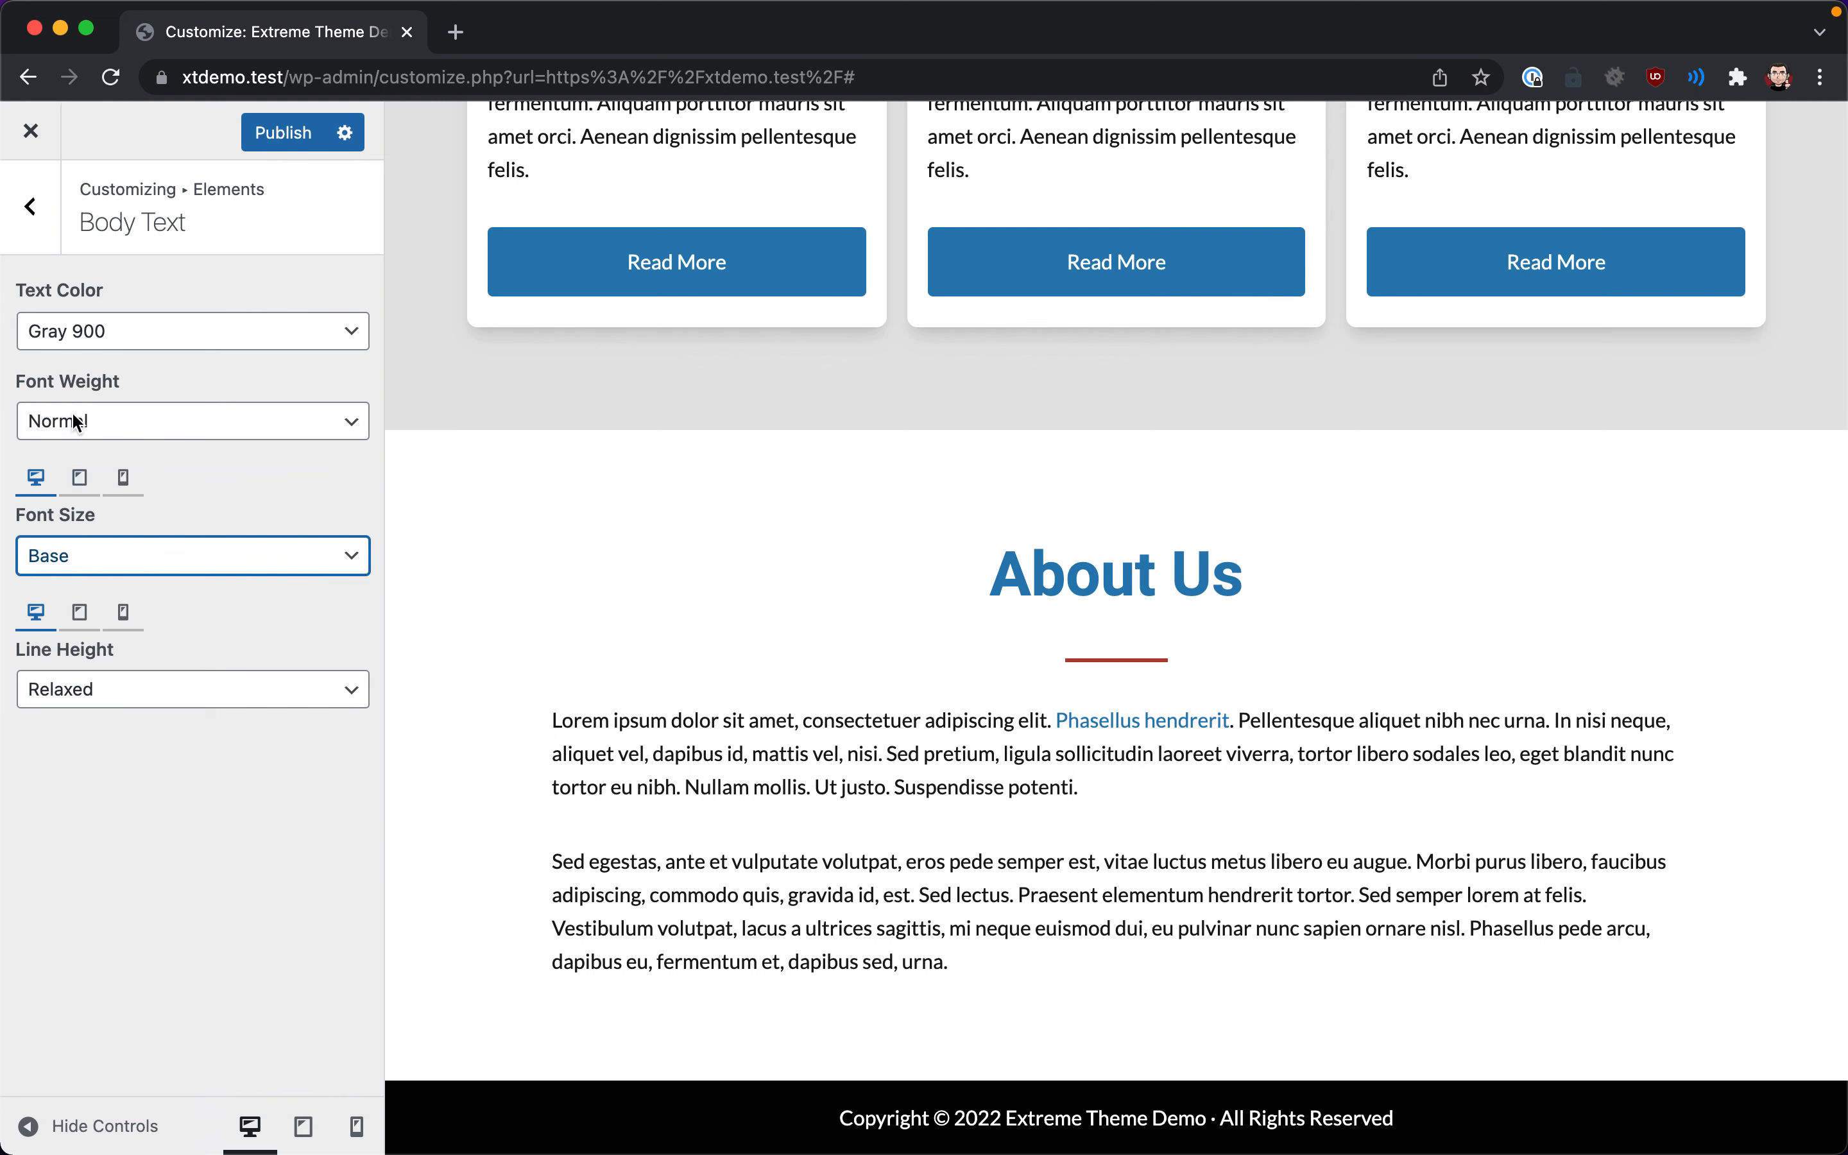
- Set the Base font size to 1.1rem in the UI font size settings and check the page preview
{"action": "left_click", "coordinate": [30, 221]}
{"action": "left_click", "coordinate": [53, 250]}
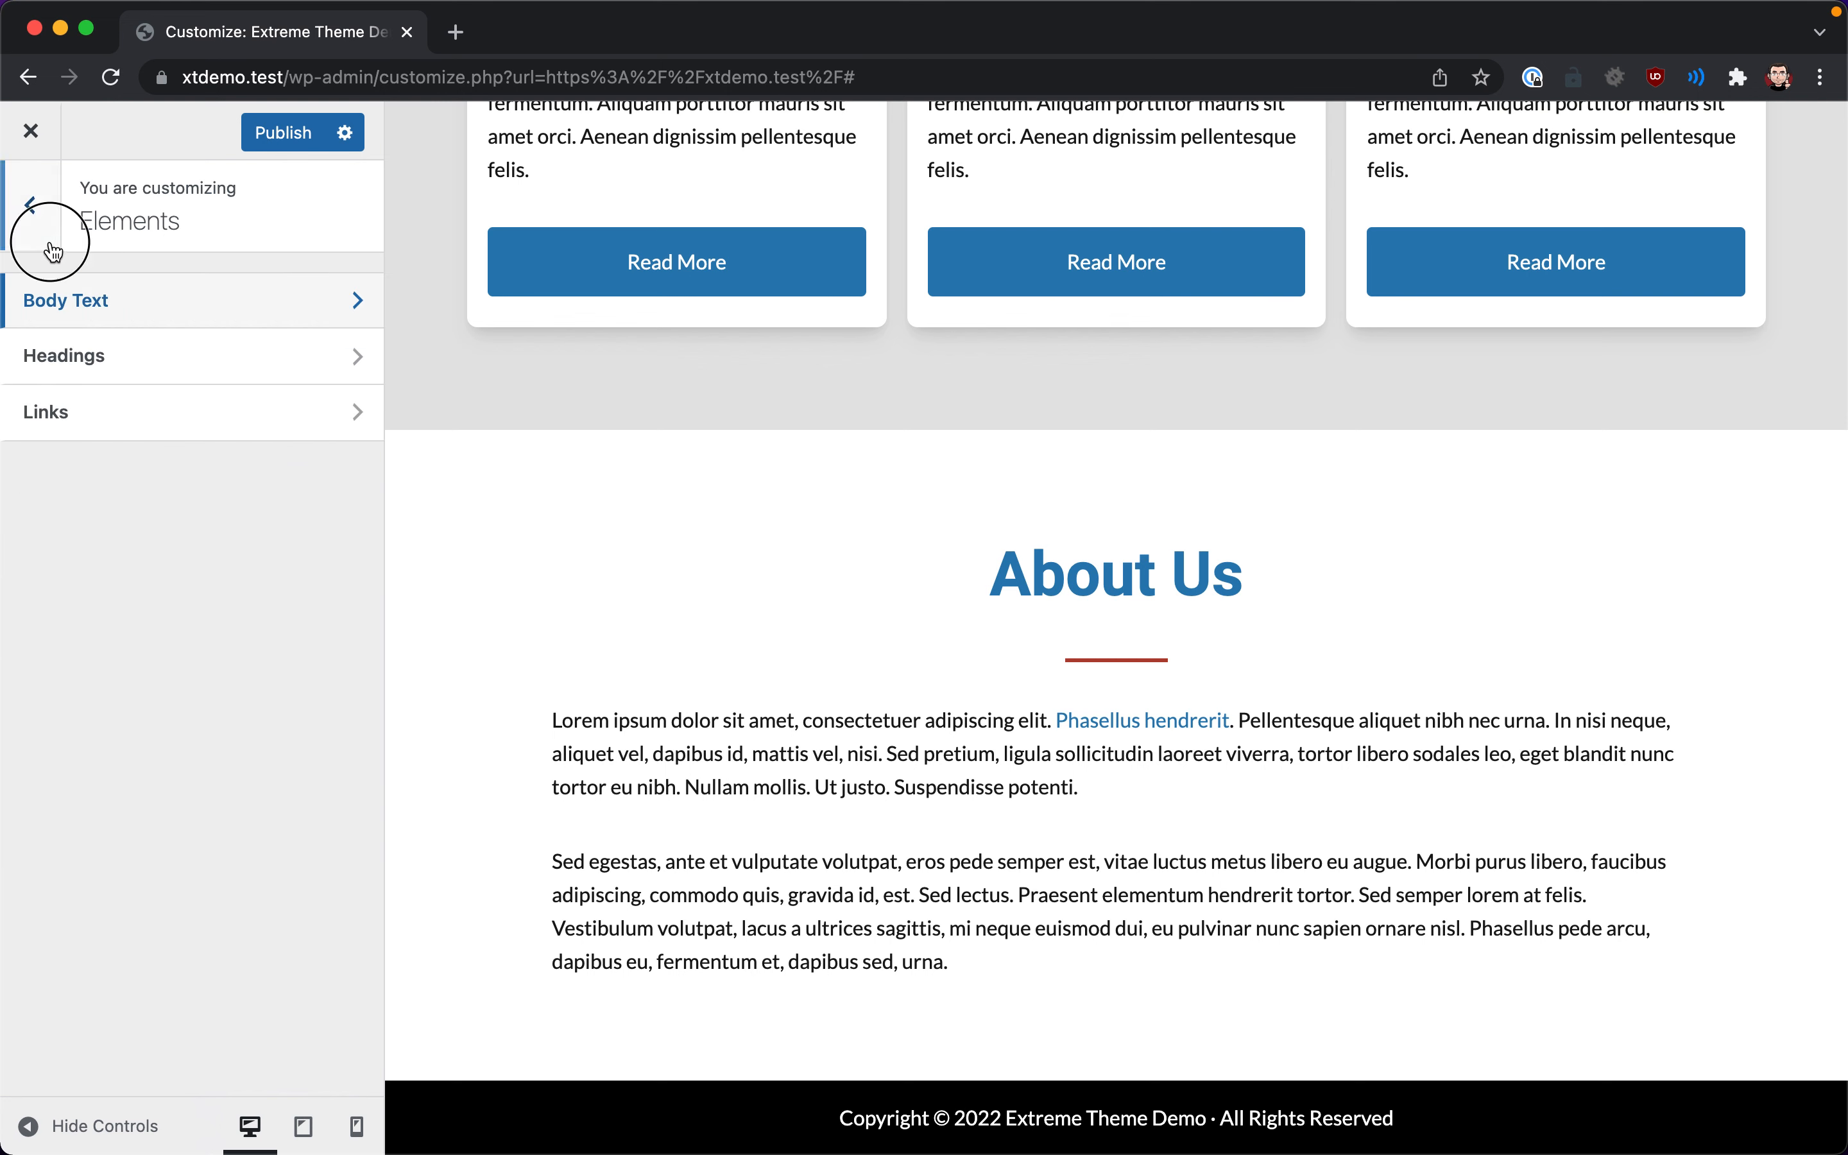
{"action": "left_click", "coordinate": [140, 915]}
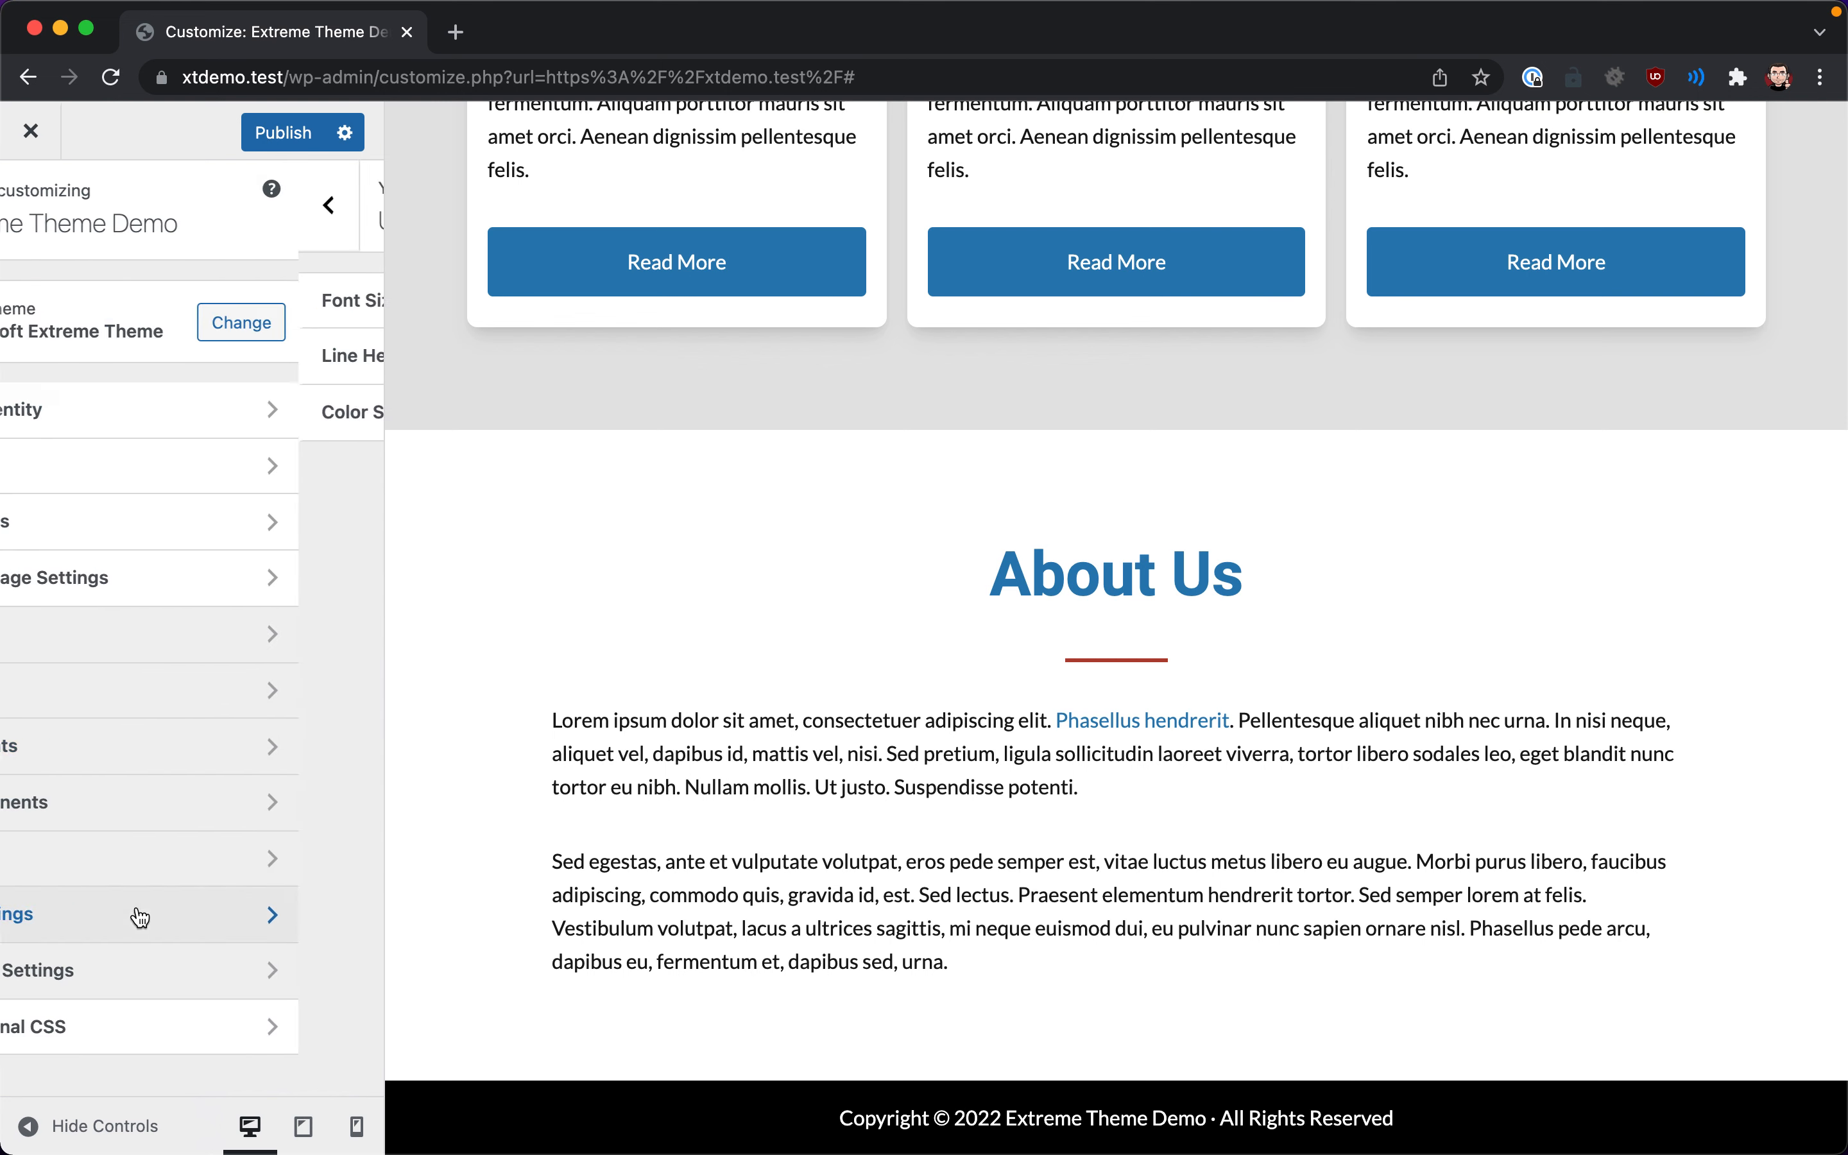
{"action": "left_click", "coordinate": [126, 321]}
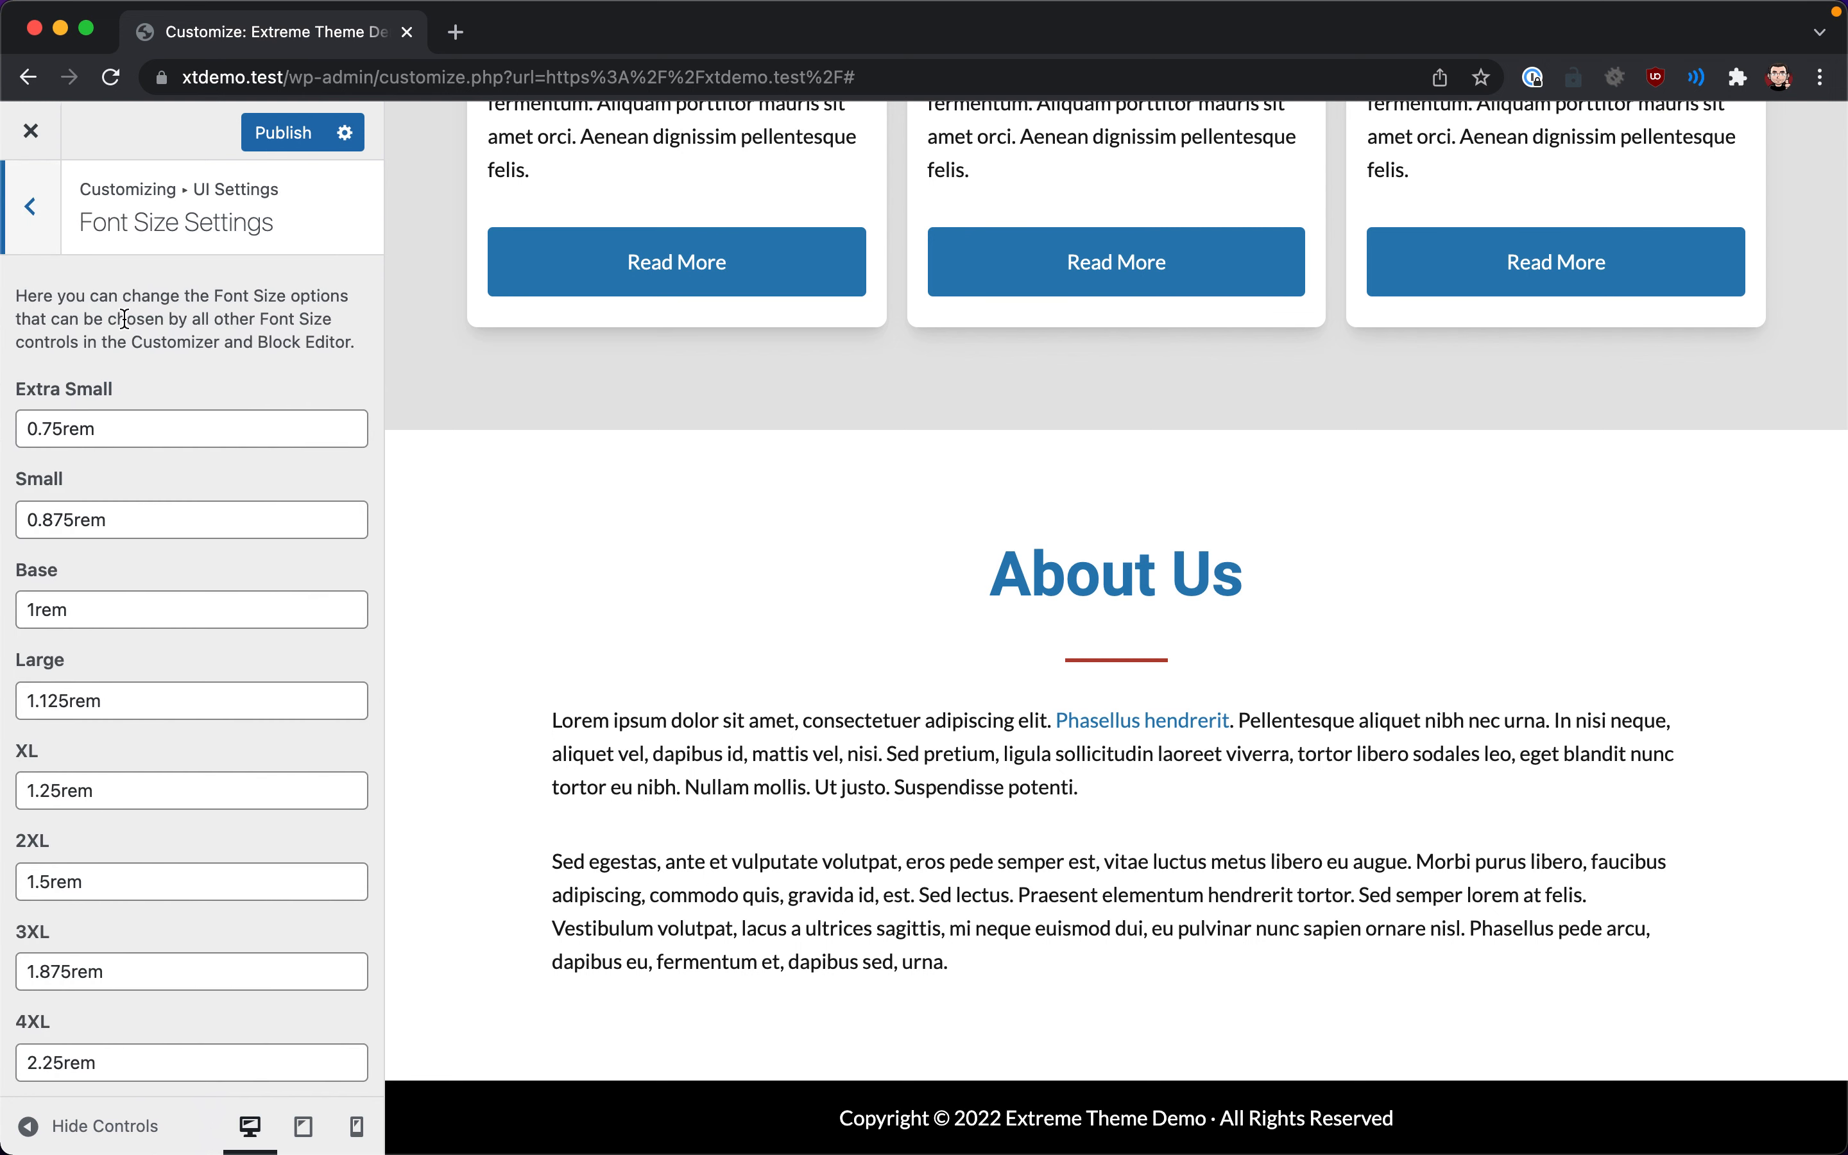
{"action": "left_click", "coordinate": [120, 611]}
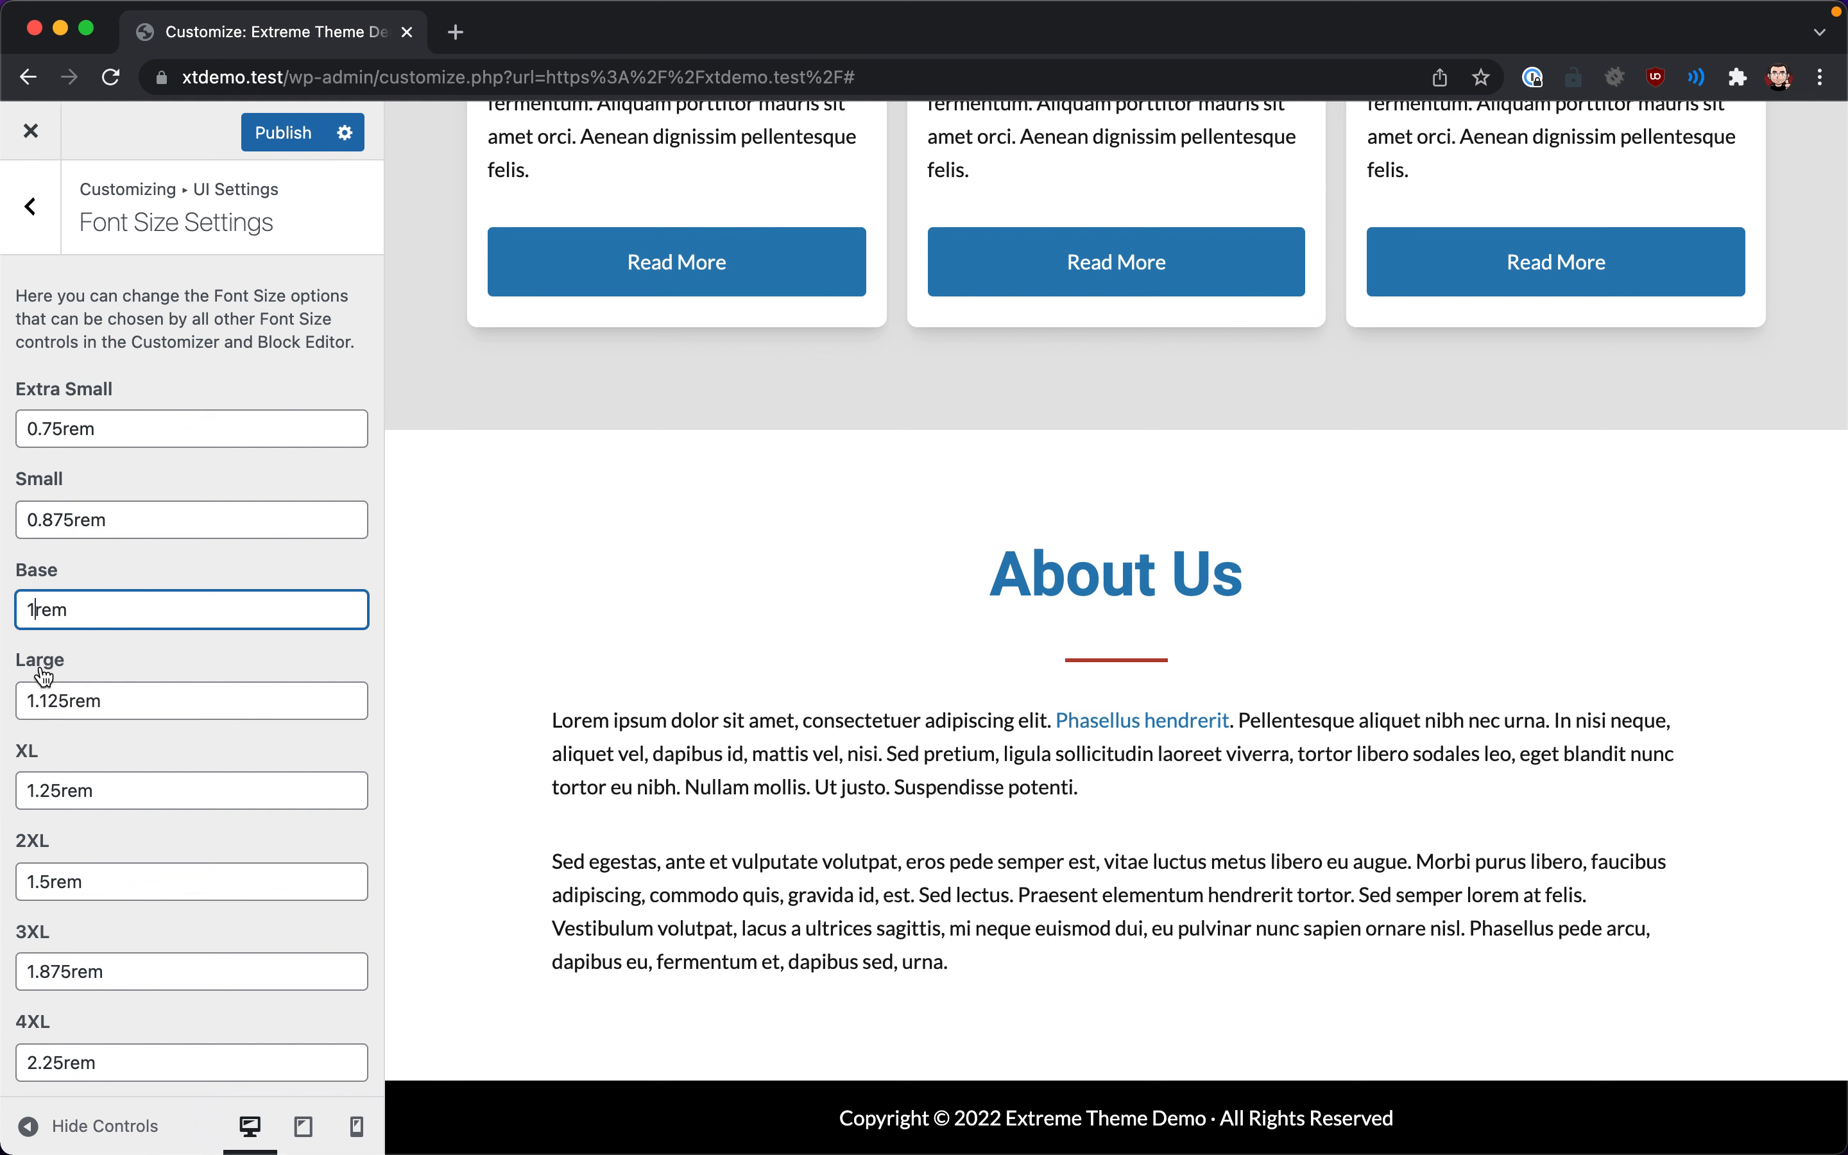
{"action": "type", "text": ".1"}
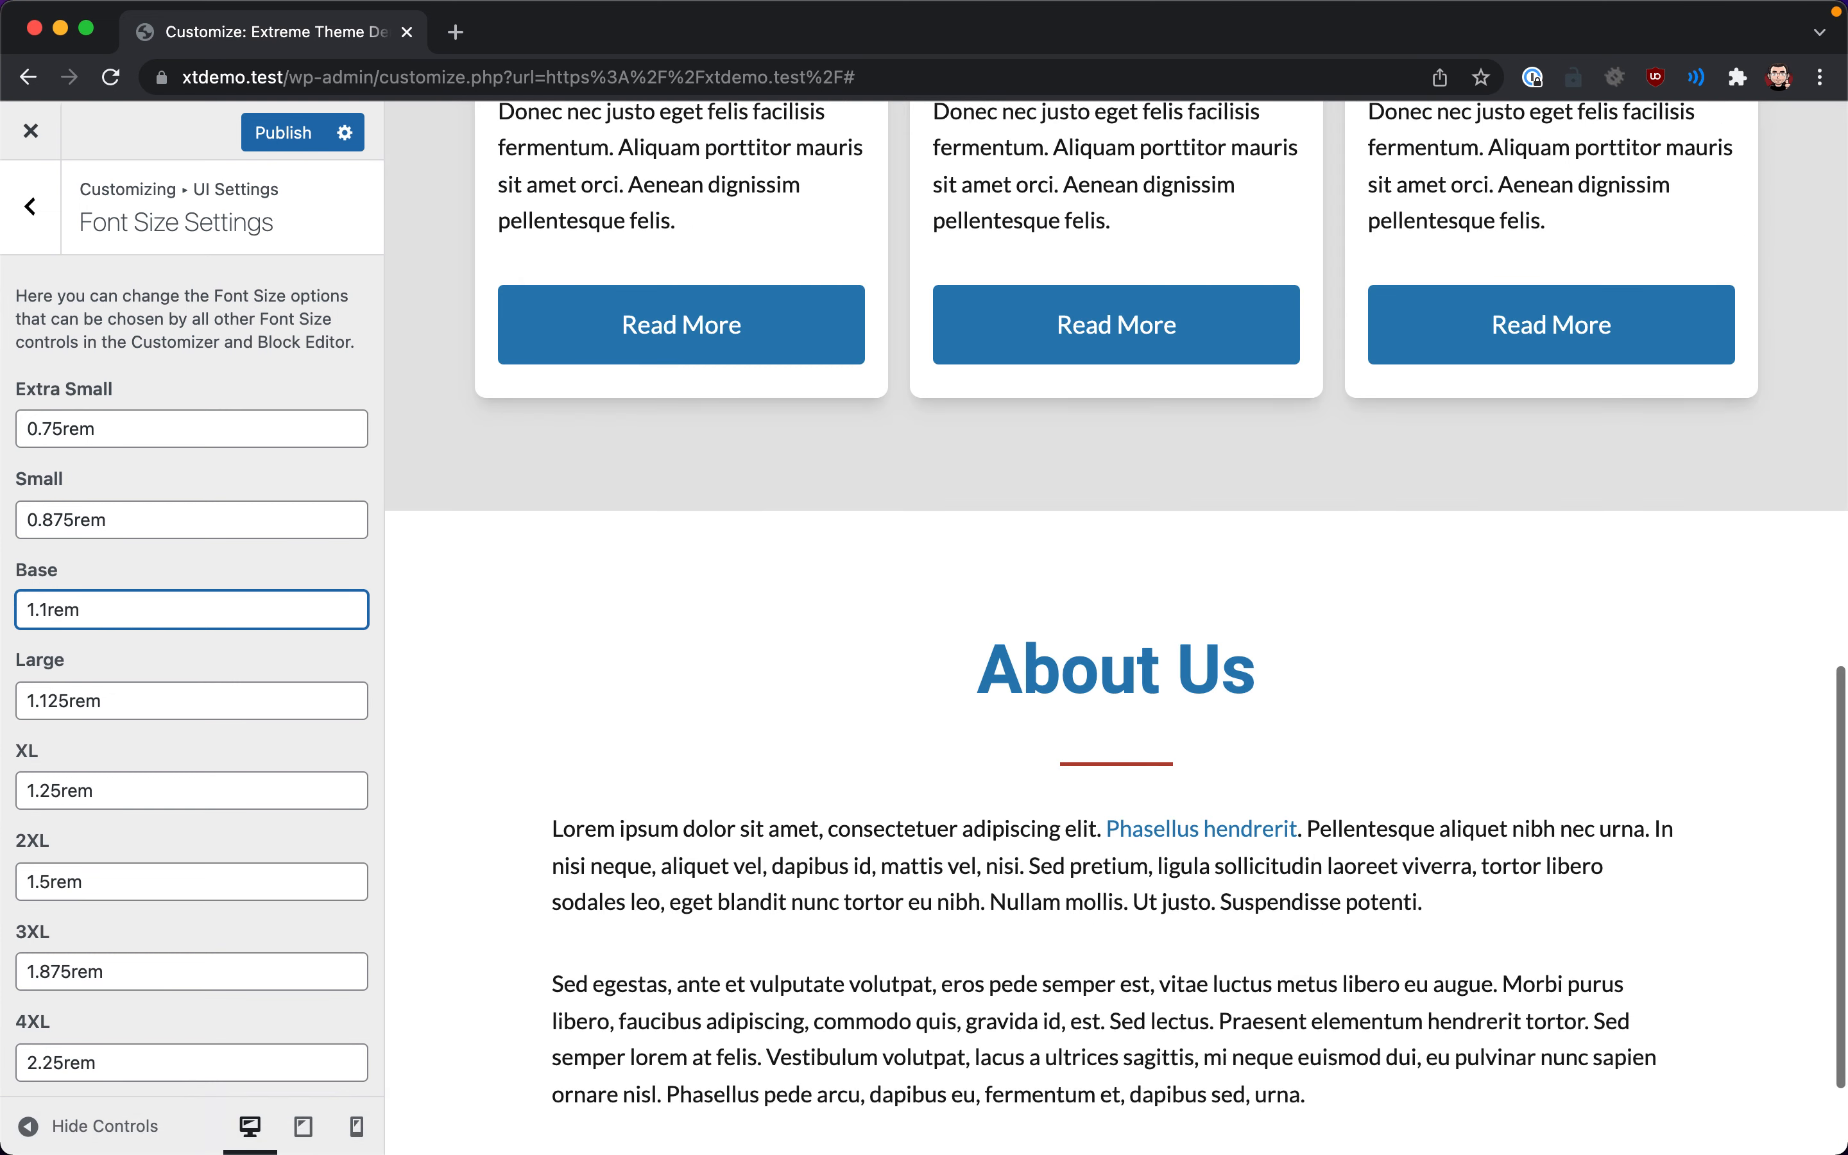
{"action": "scroll", "coordinate": [653, 860], "scroll_direction": "down", "scroll_amount": 3}
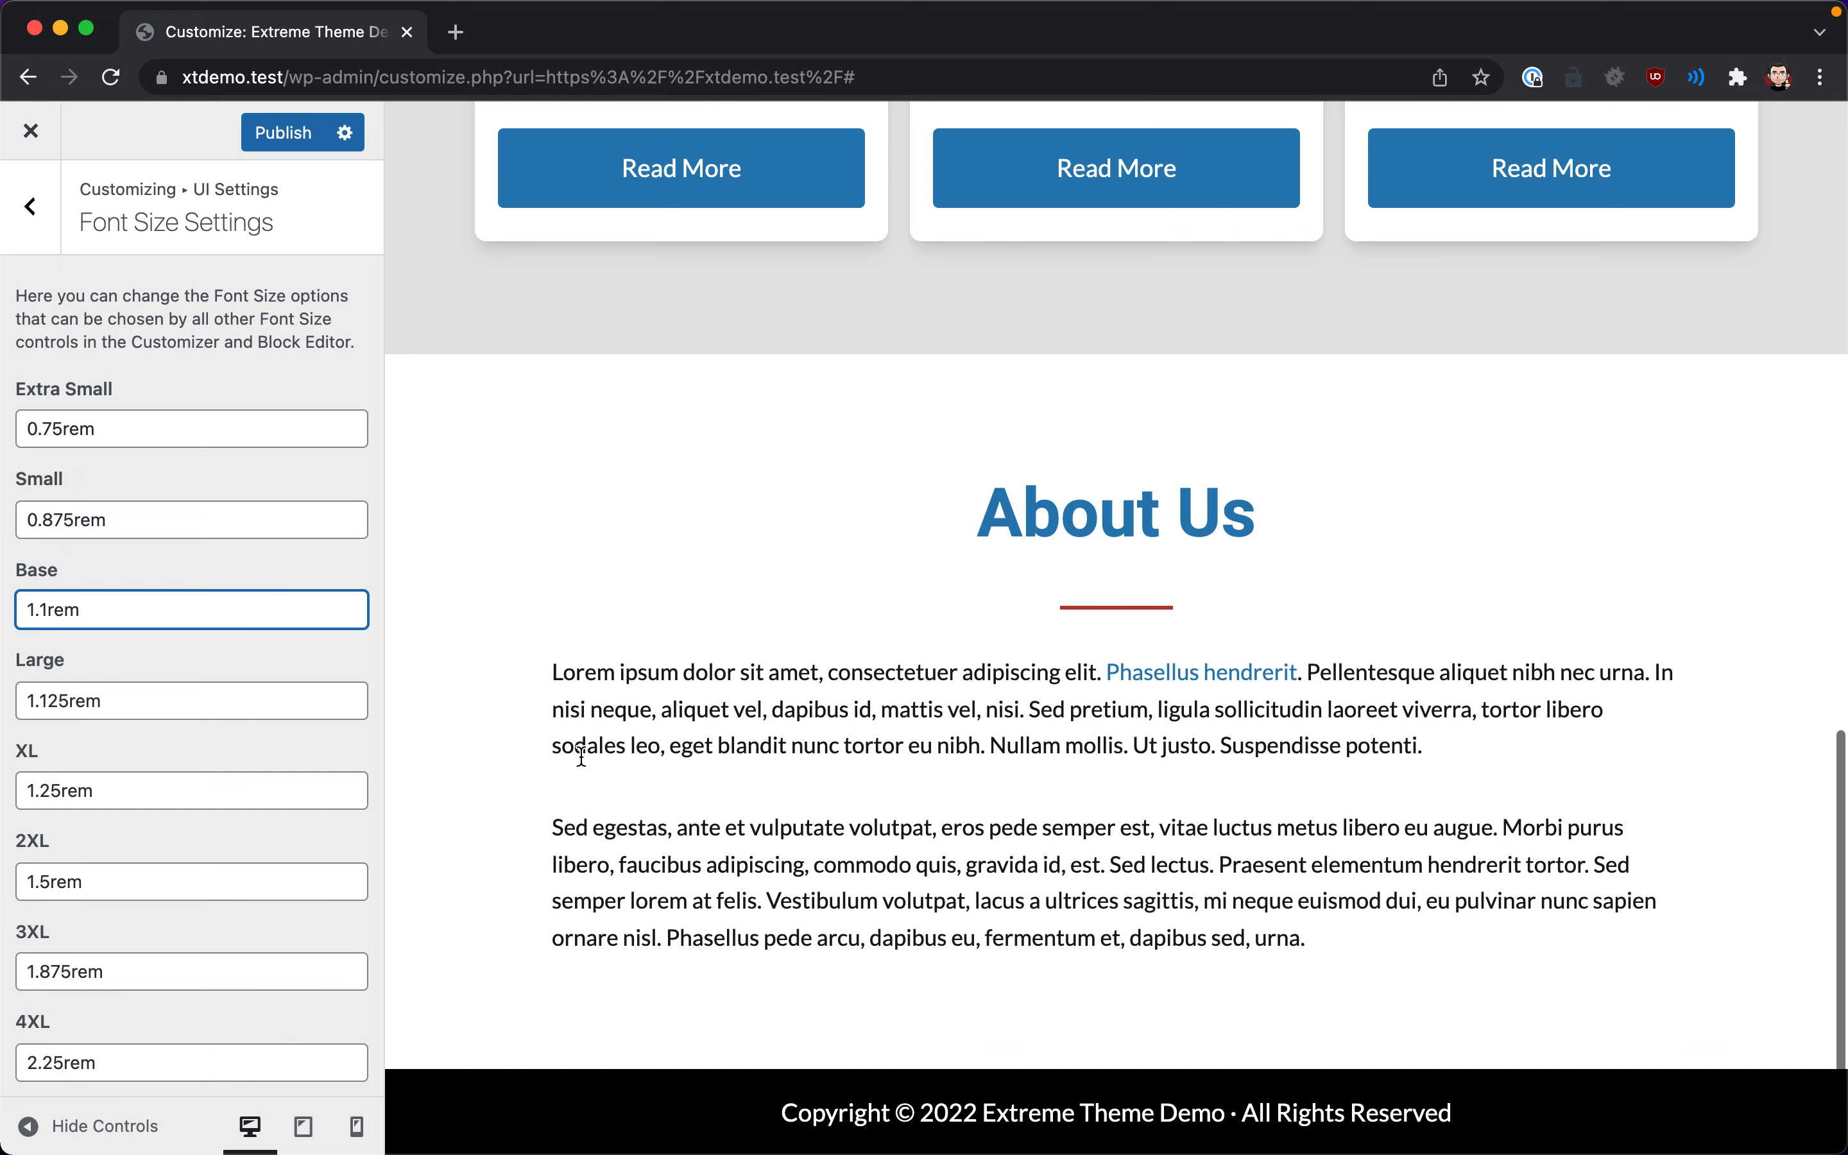
{"action": "scroll", "coordinate": [36, 760], "scroll_direction": "down", "scroll_amount": 6}
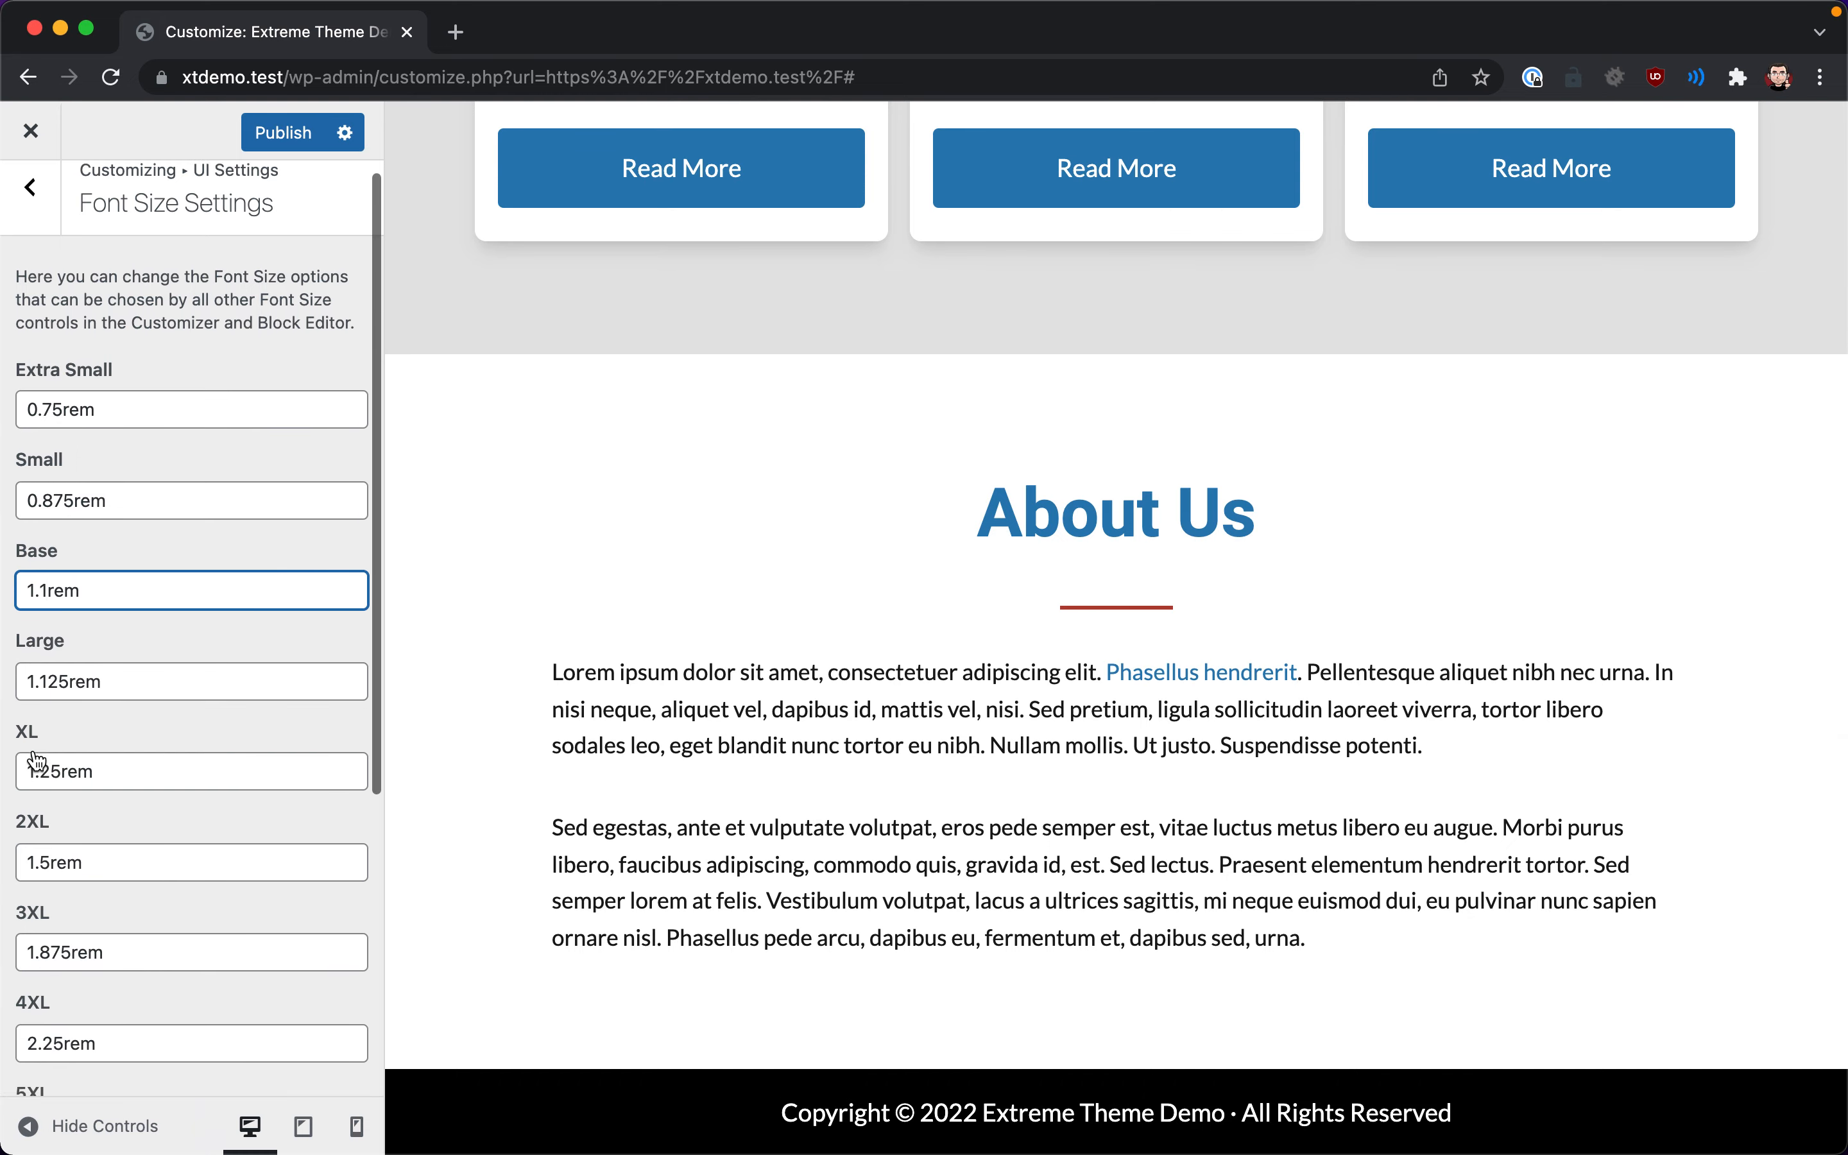
{"action": "scroll", "coordinate": [35, 751], "scroll_direction": "up", "scroll_amount": 4}
{"action": "scroll", "coordinate": [34, 751], "scroll_direction": "up", "scroll_amount": 2}
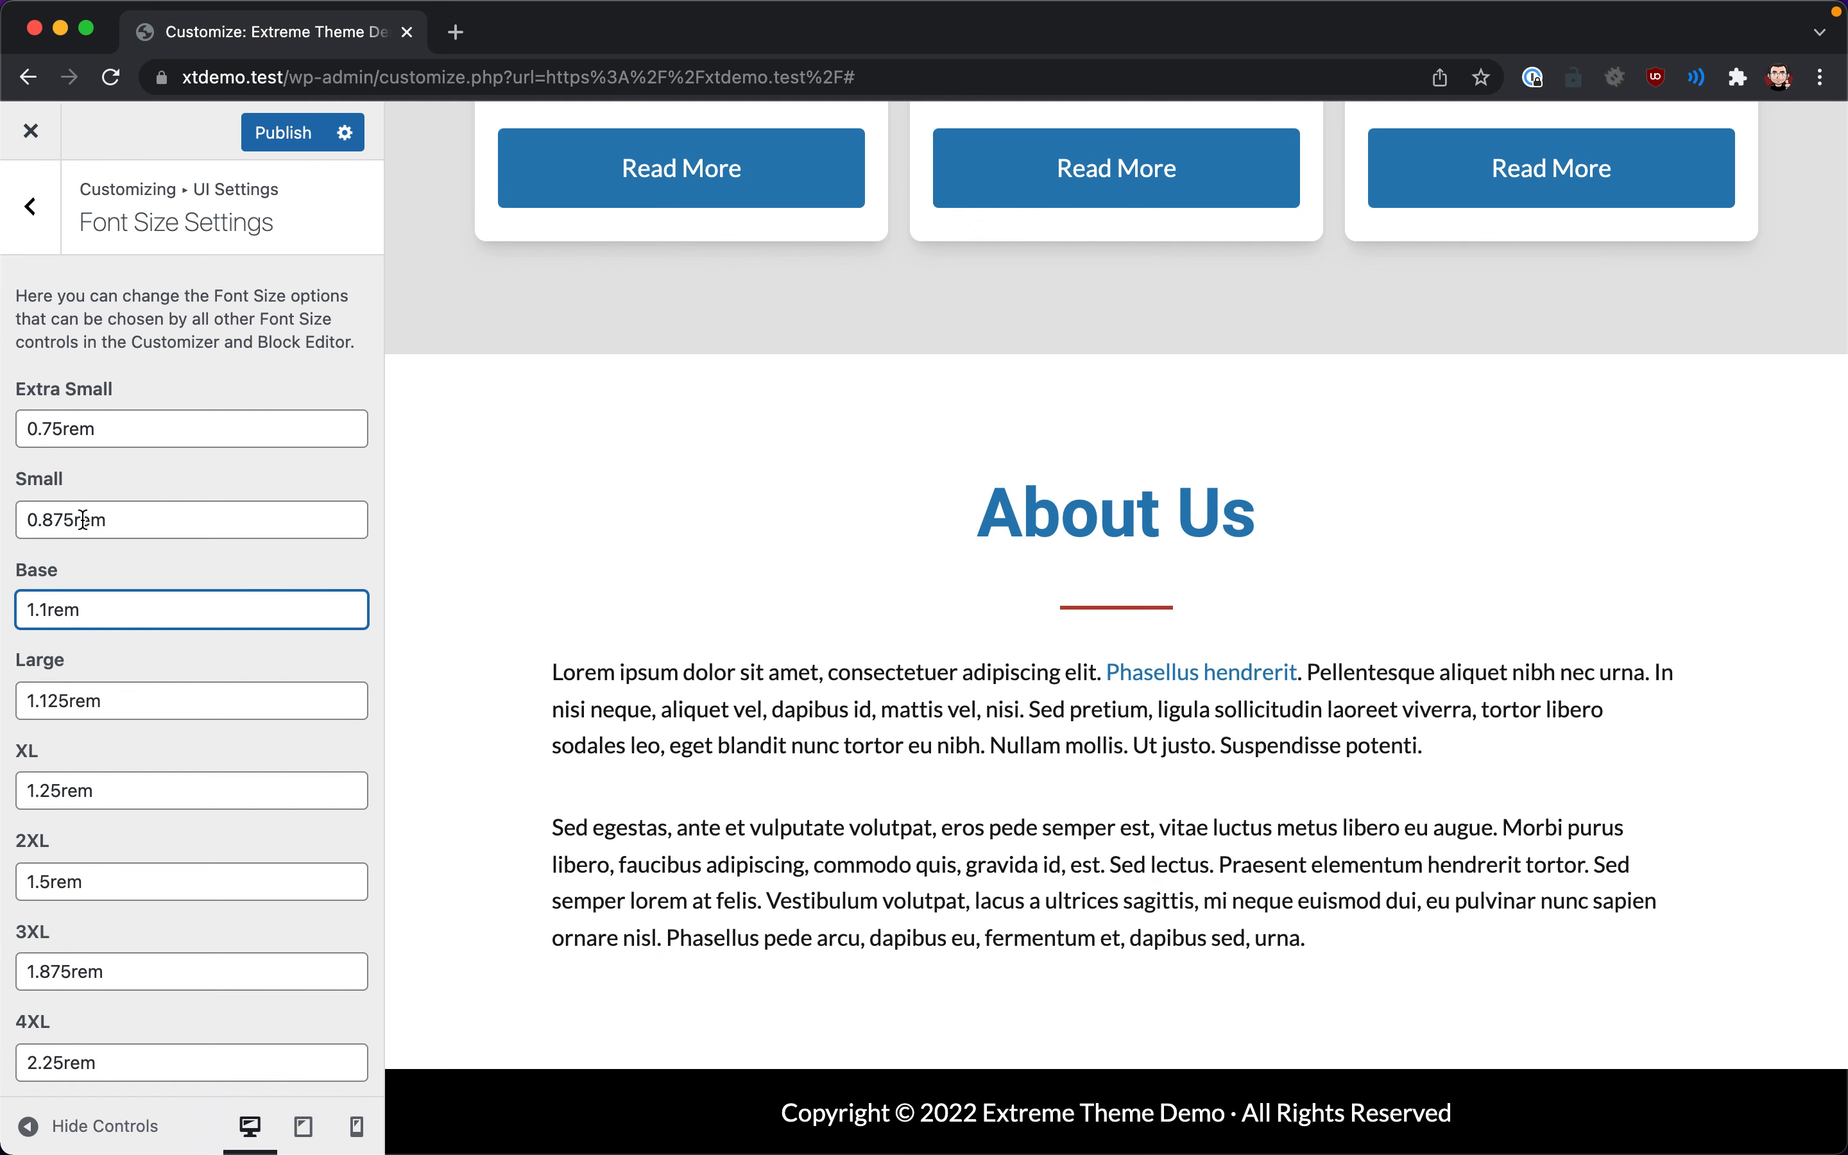
- Restore the Base font size to 1rem and leave the font size settings
{"action": "key", "text": "BackSpace"}
{"action": "key", "text": "BackSpace"}
{"action": "left_click", "coordinate": [37, 243]}
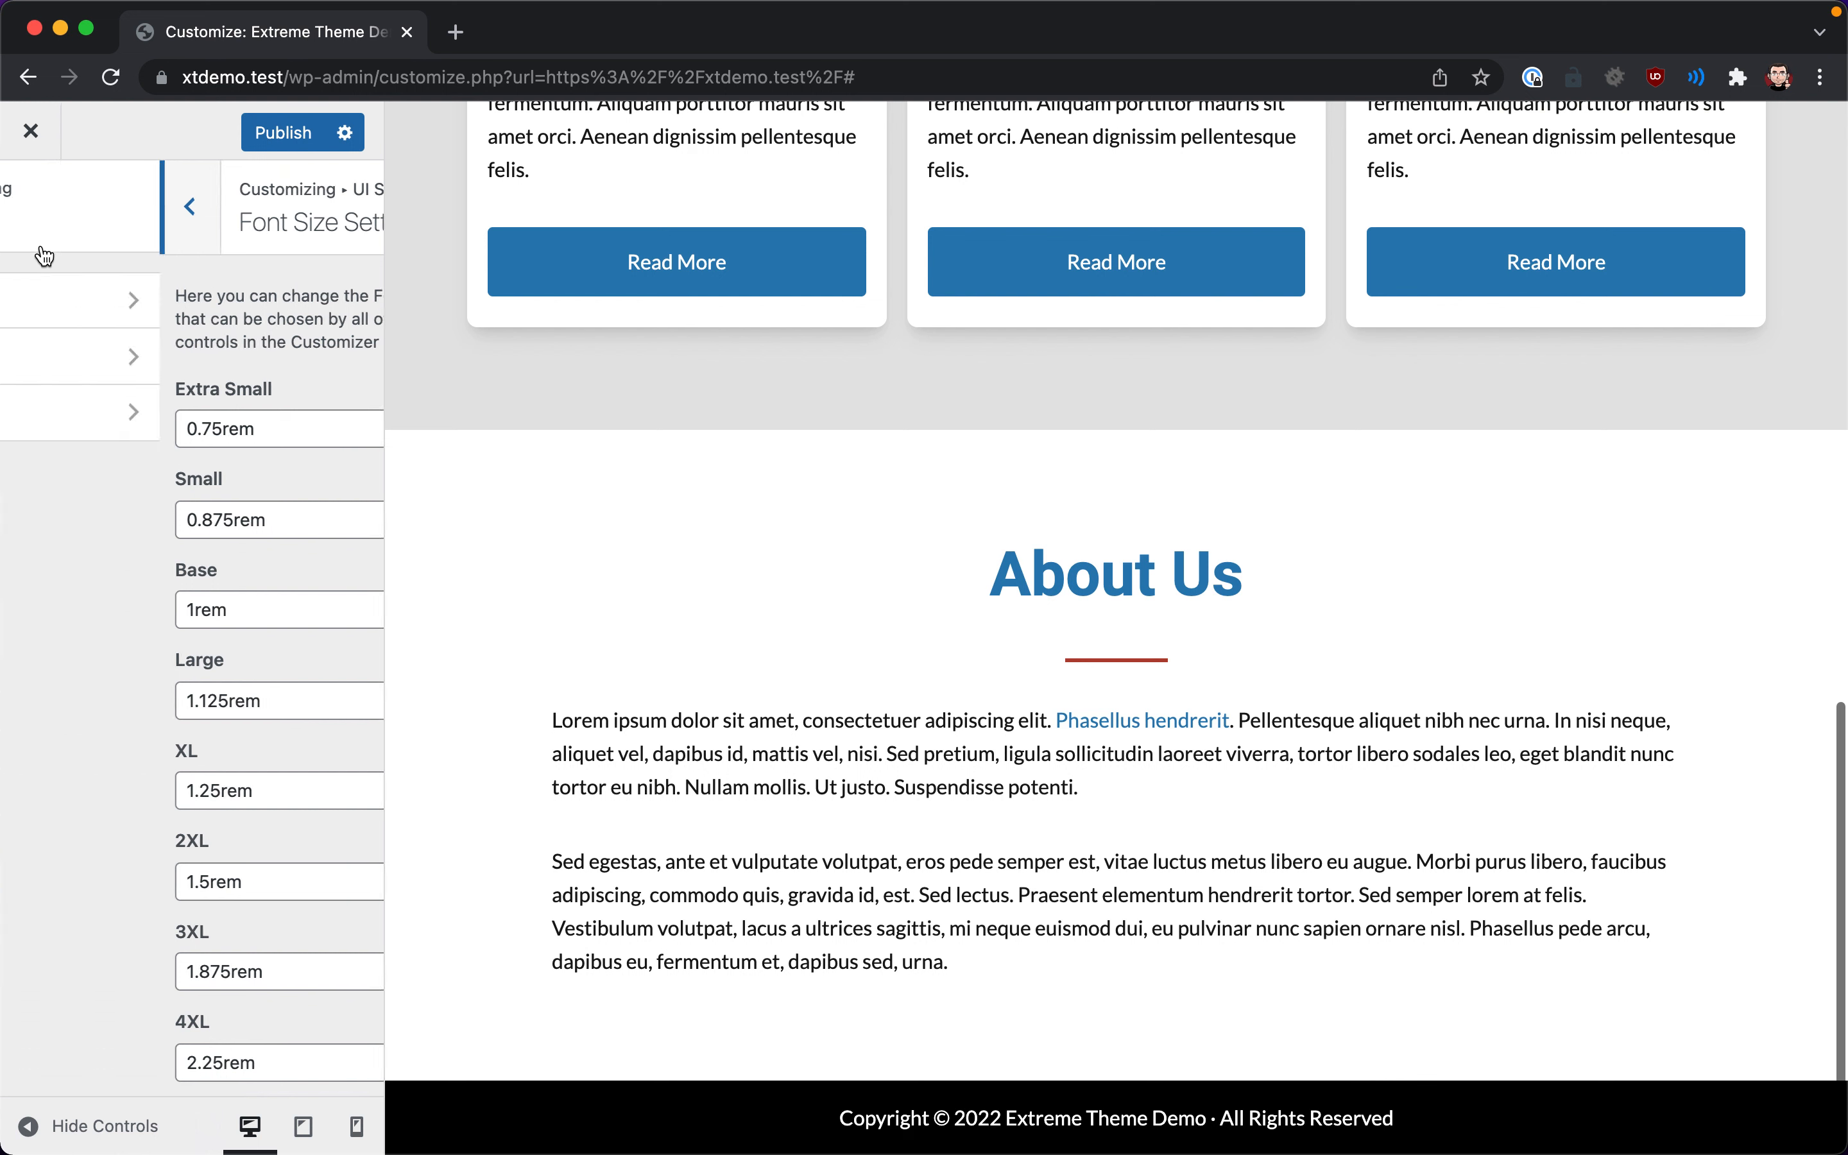
- Review the line height options, including Relaxed, in the Line Height Settings under UI Settings
{"action": "left_click", "coordinate": [93, 364]}
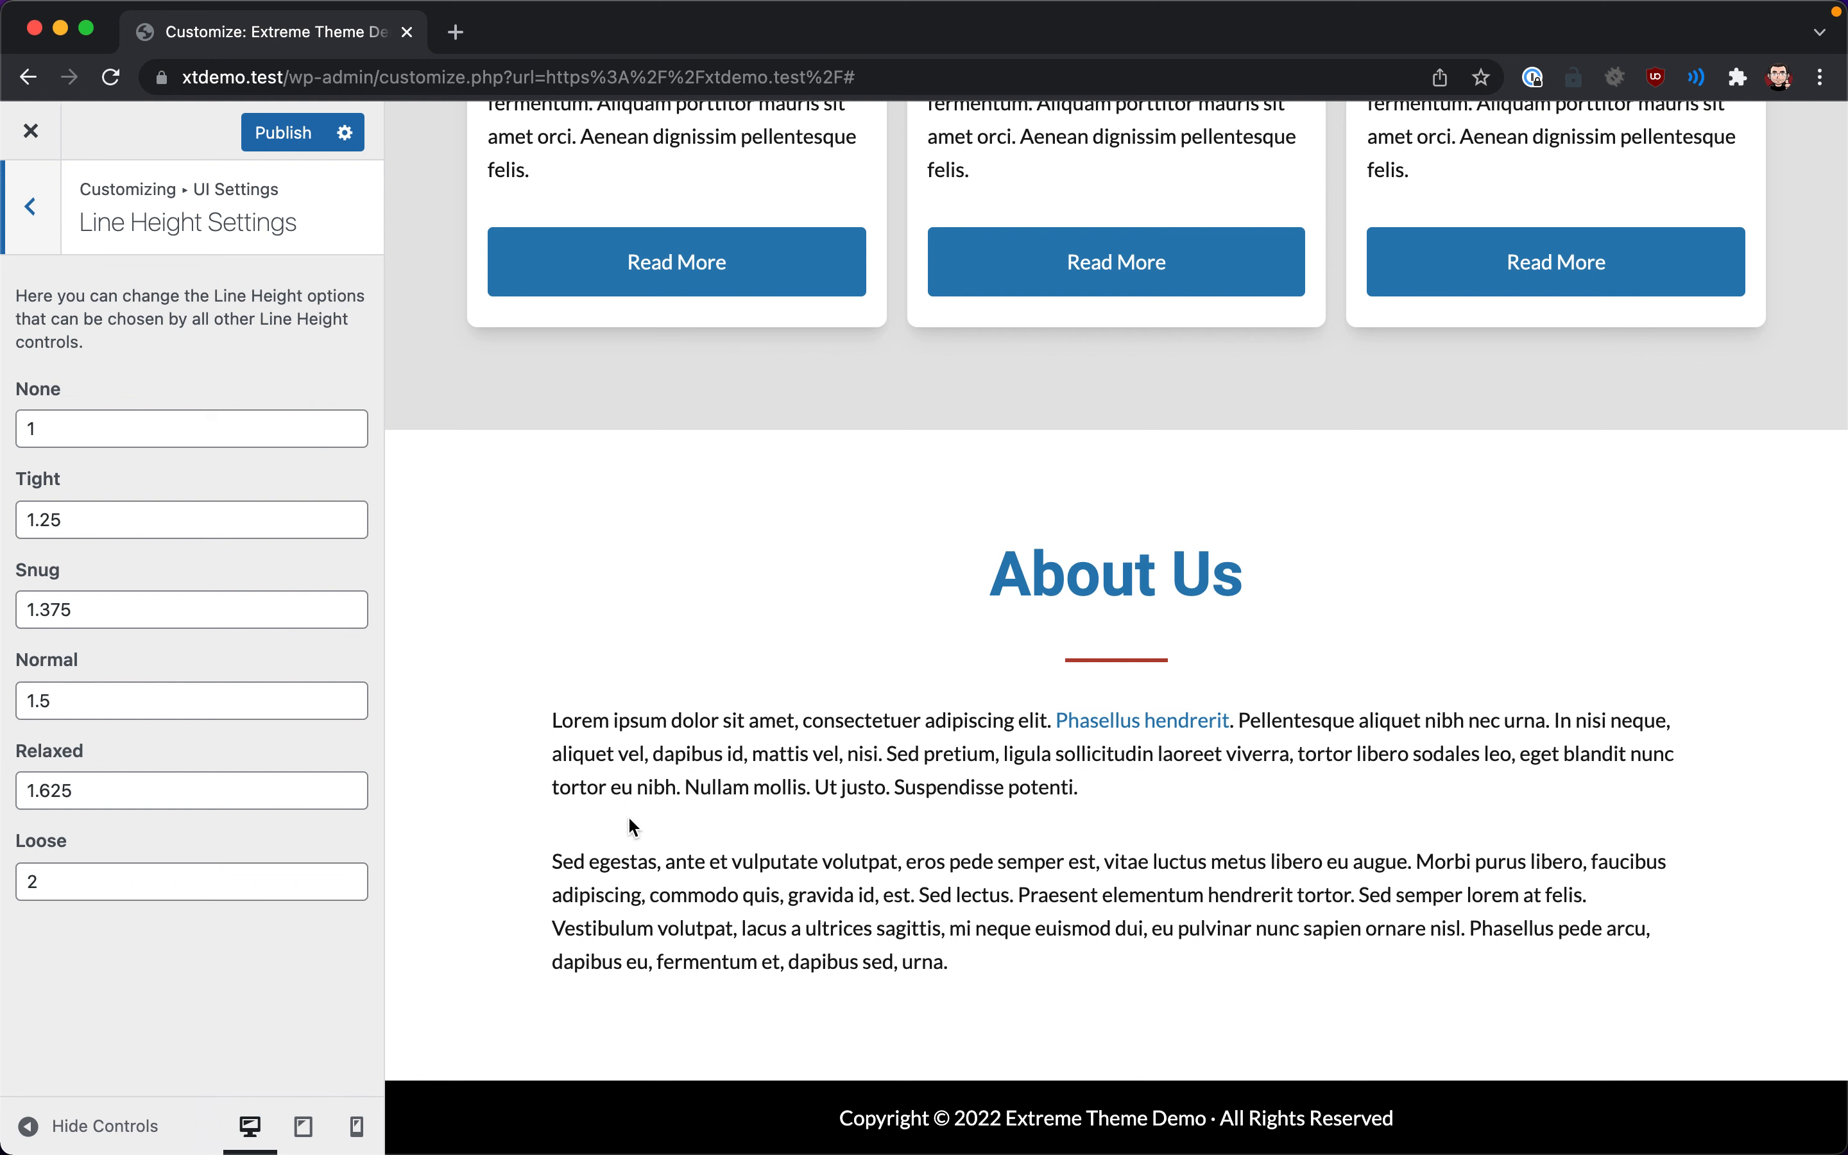
{"action": "left_click", "coordinate": [85, 753]}
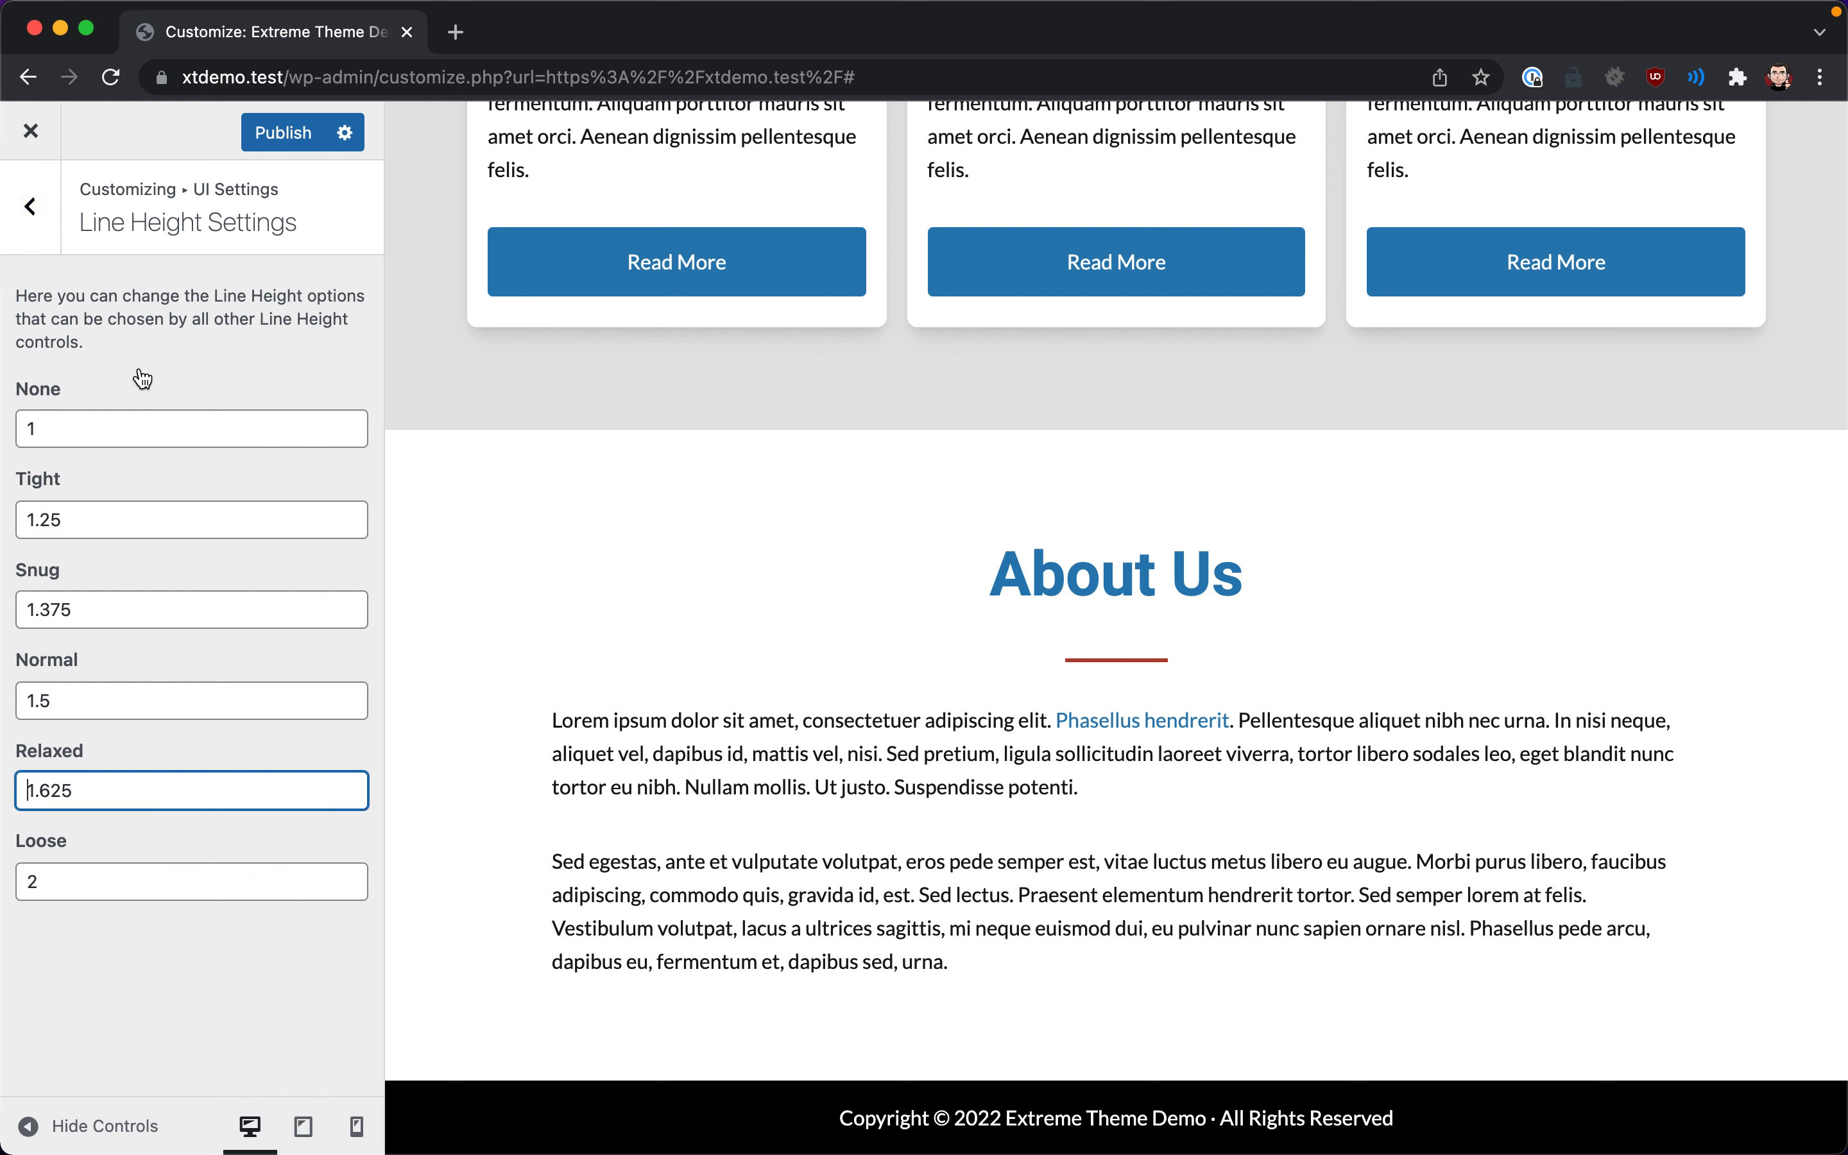
{"action": "left_click", "coordinate": [32, 218]}
{"action": "left_click", "coordinate": [34, 225]}
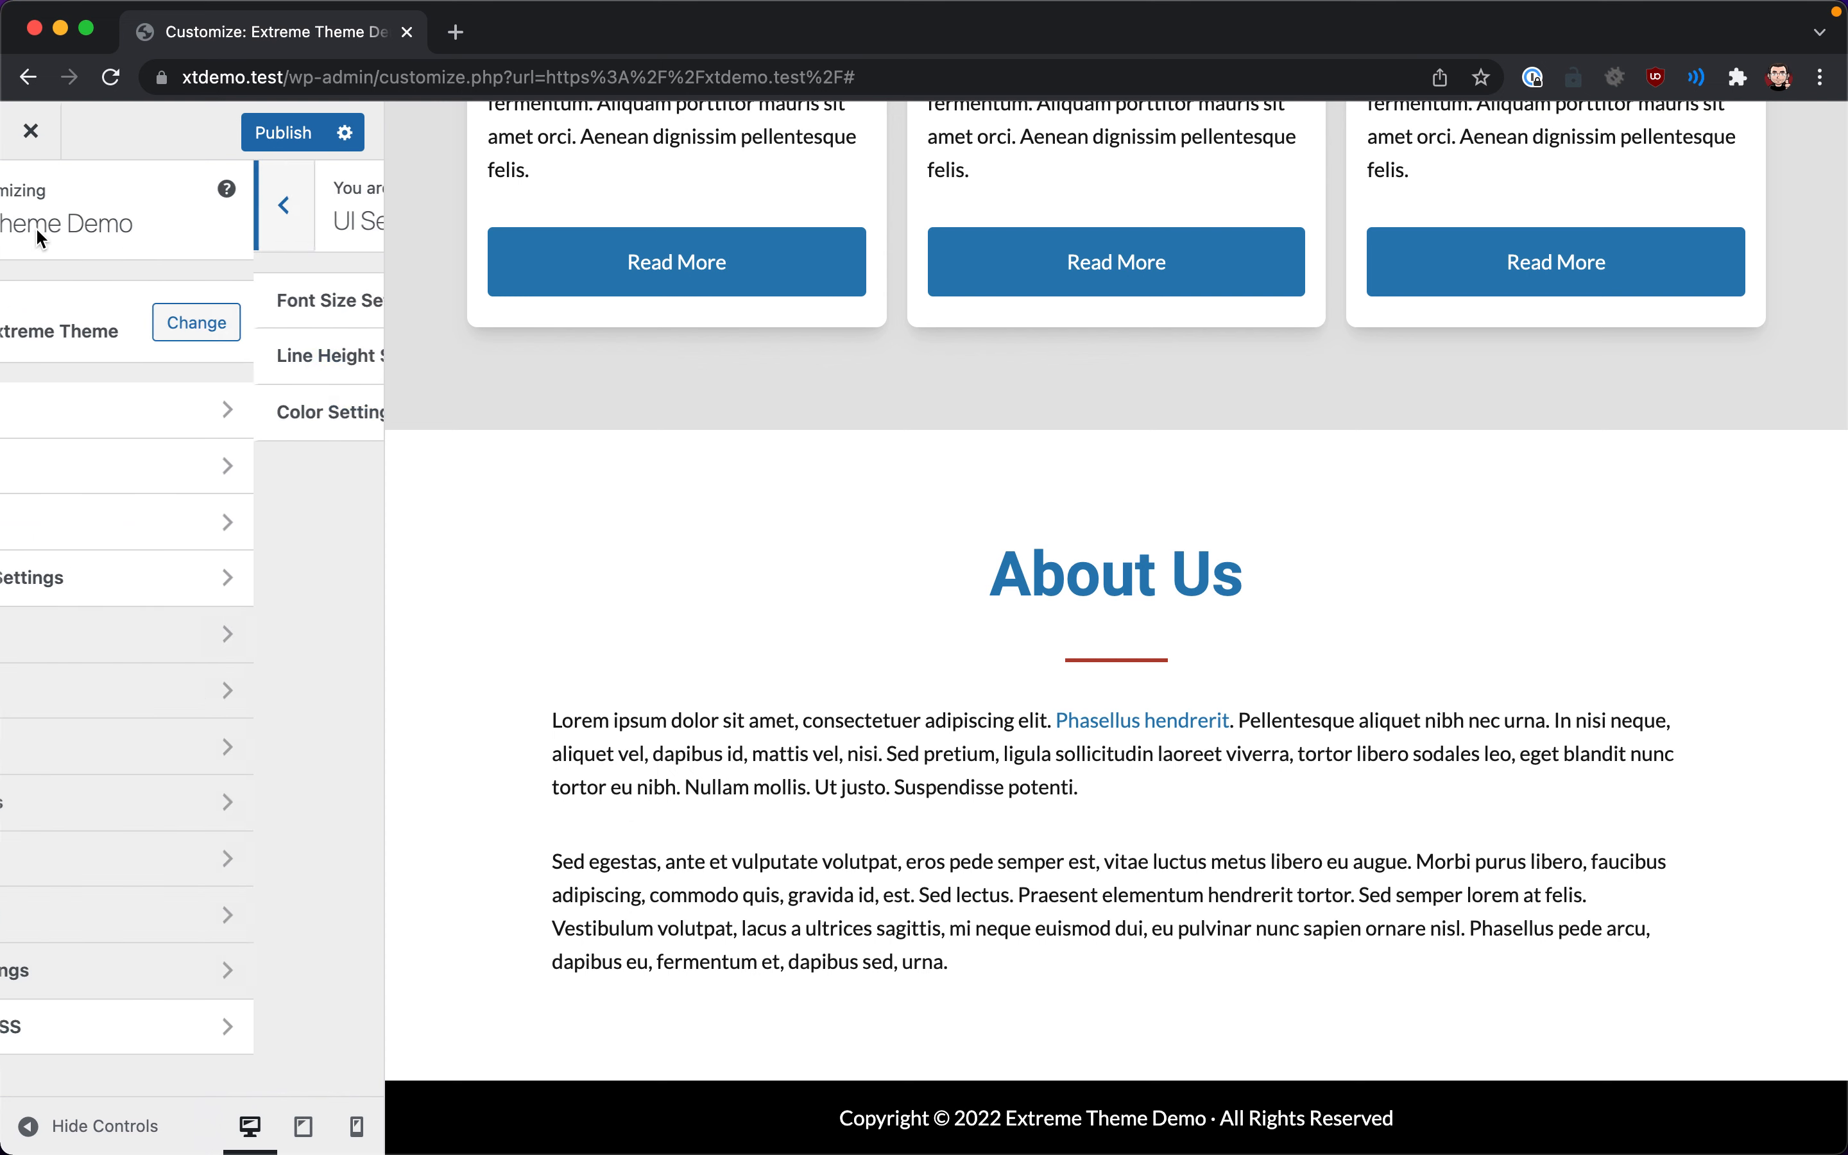
- Open the Body Text settings under Elements and examine the Line Height choices, keeping Relaxed selected
{"action": "left_click", "coordinate": [208, 770]}
{"action": "left_click", "coordinate": [201, 297]}
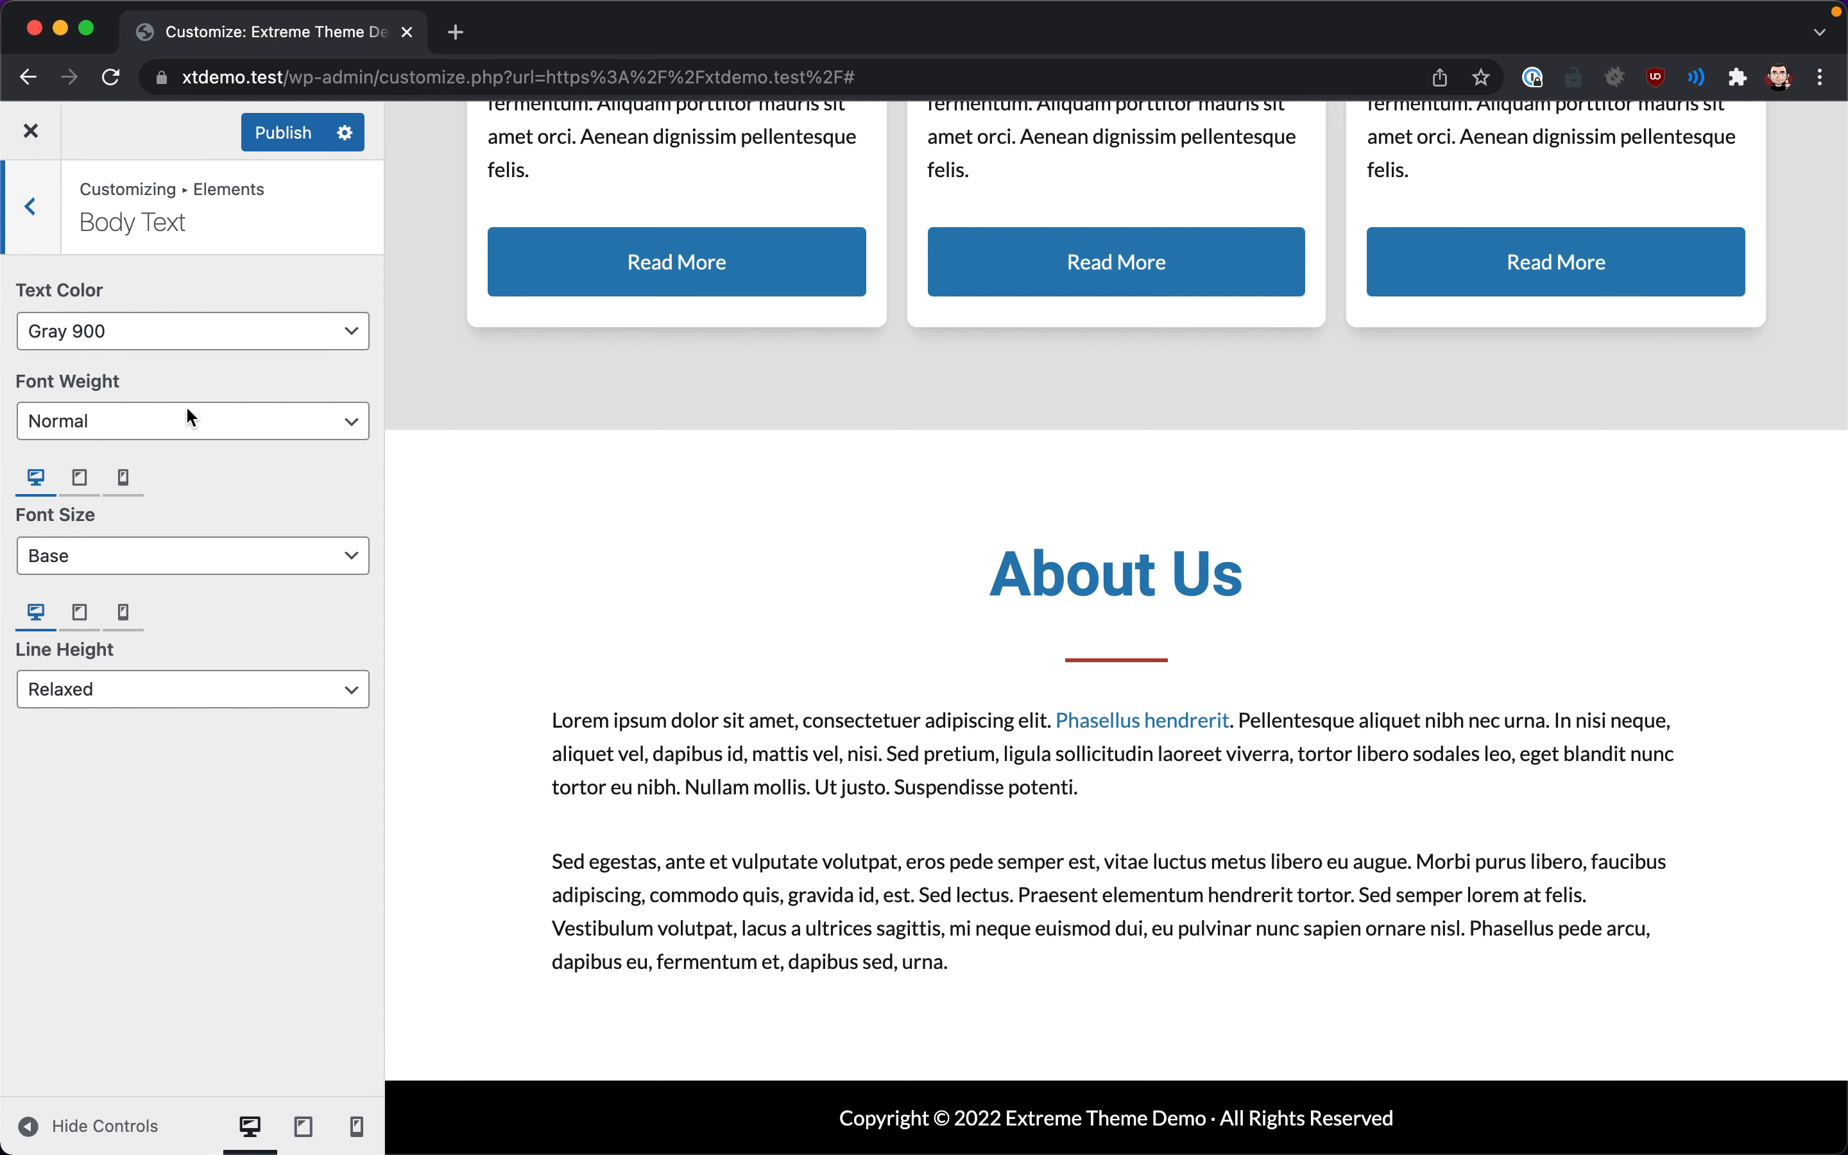
{"action": "left_click", "coordinate": [124, 690]}
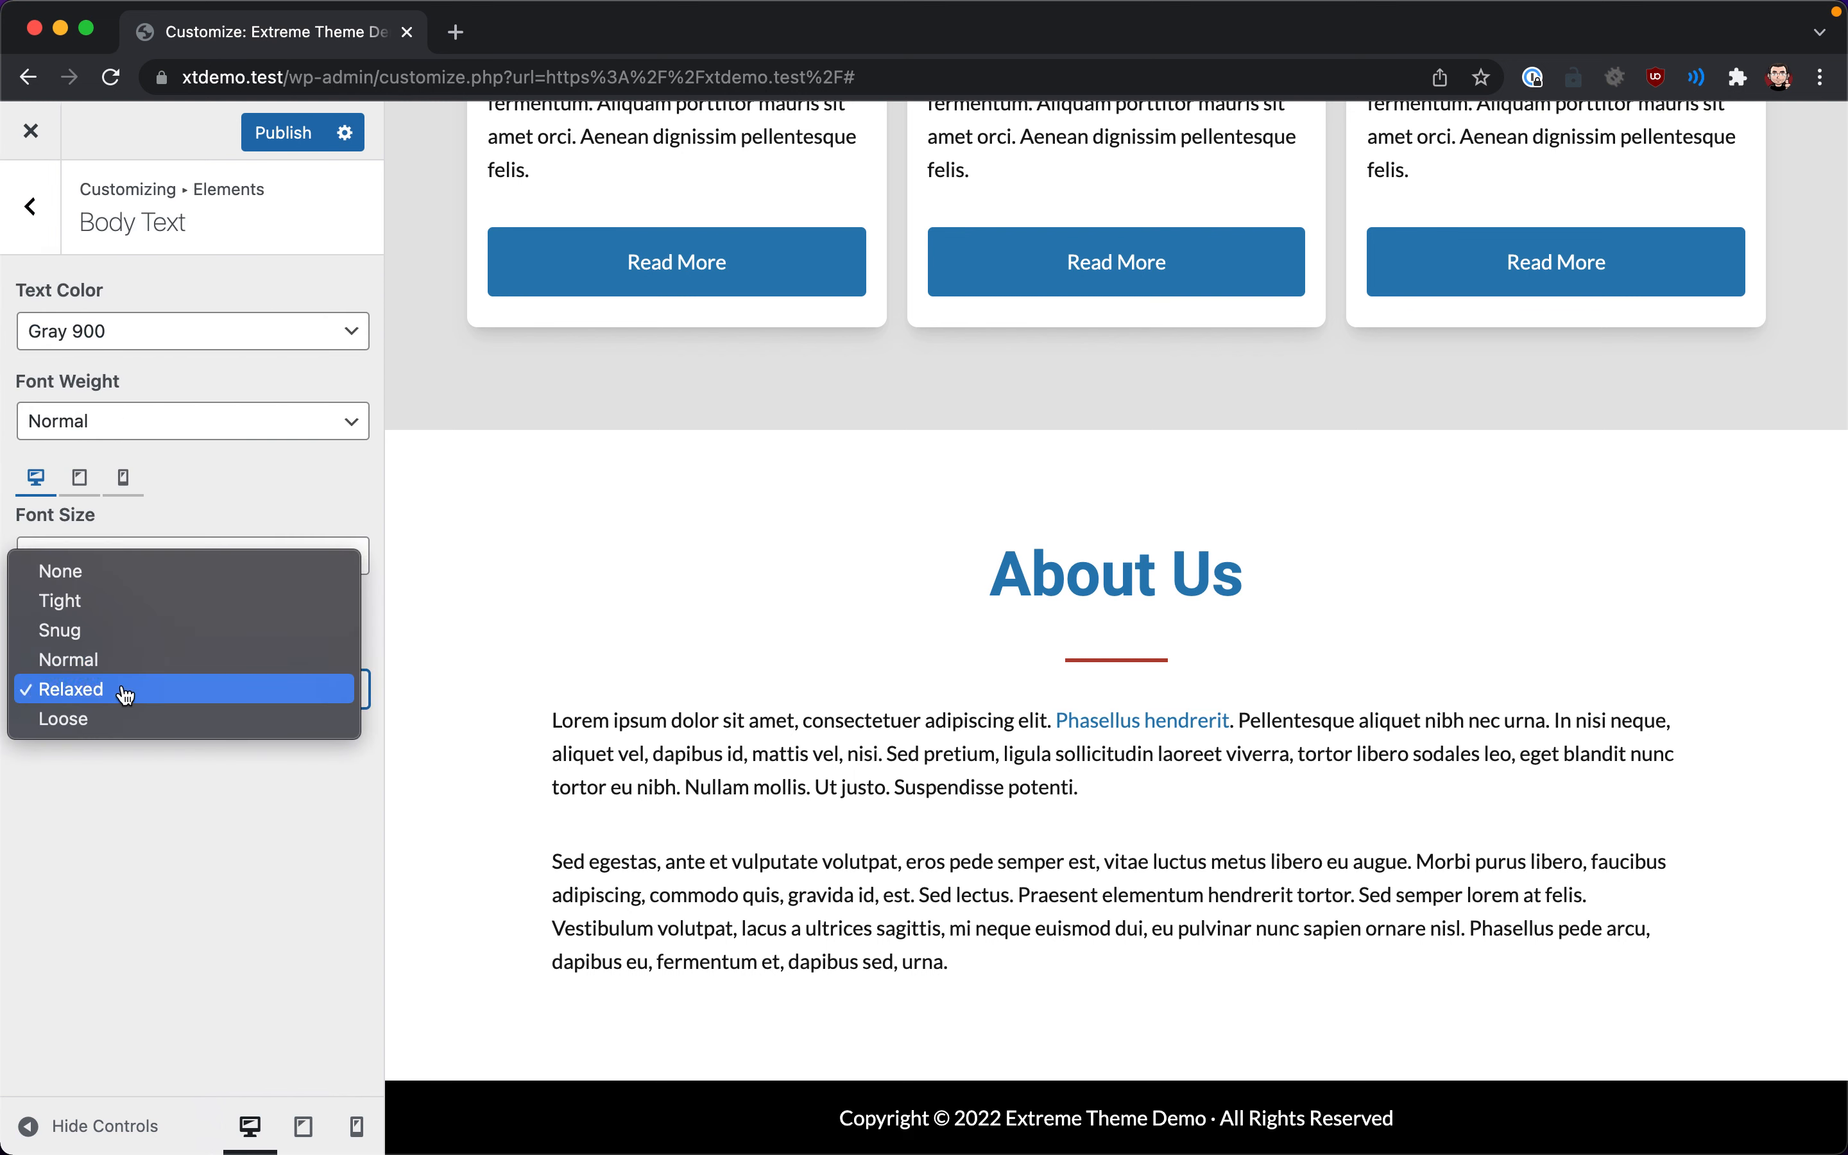
{"action": "left_click", "coordinate": [126, 695]}
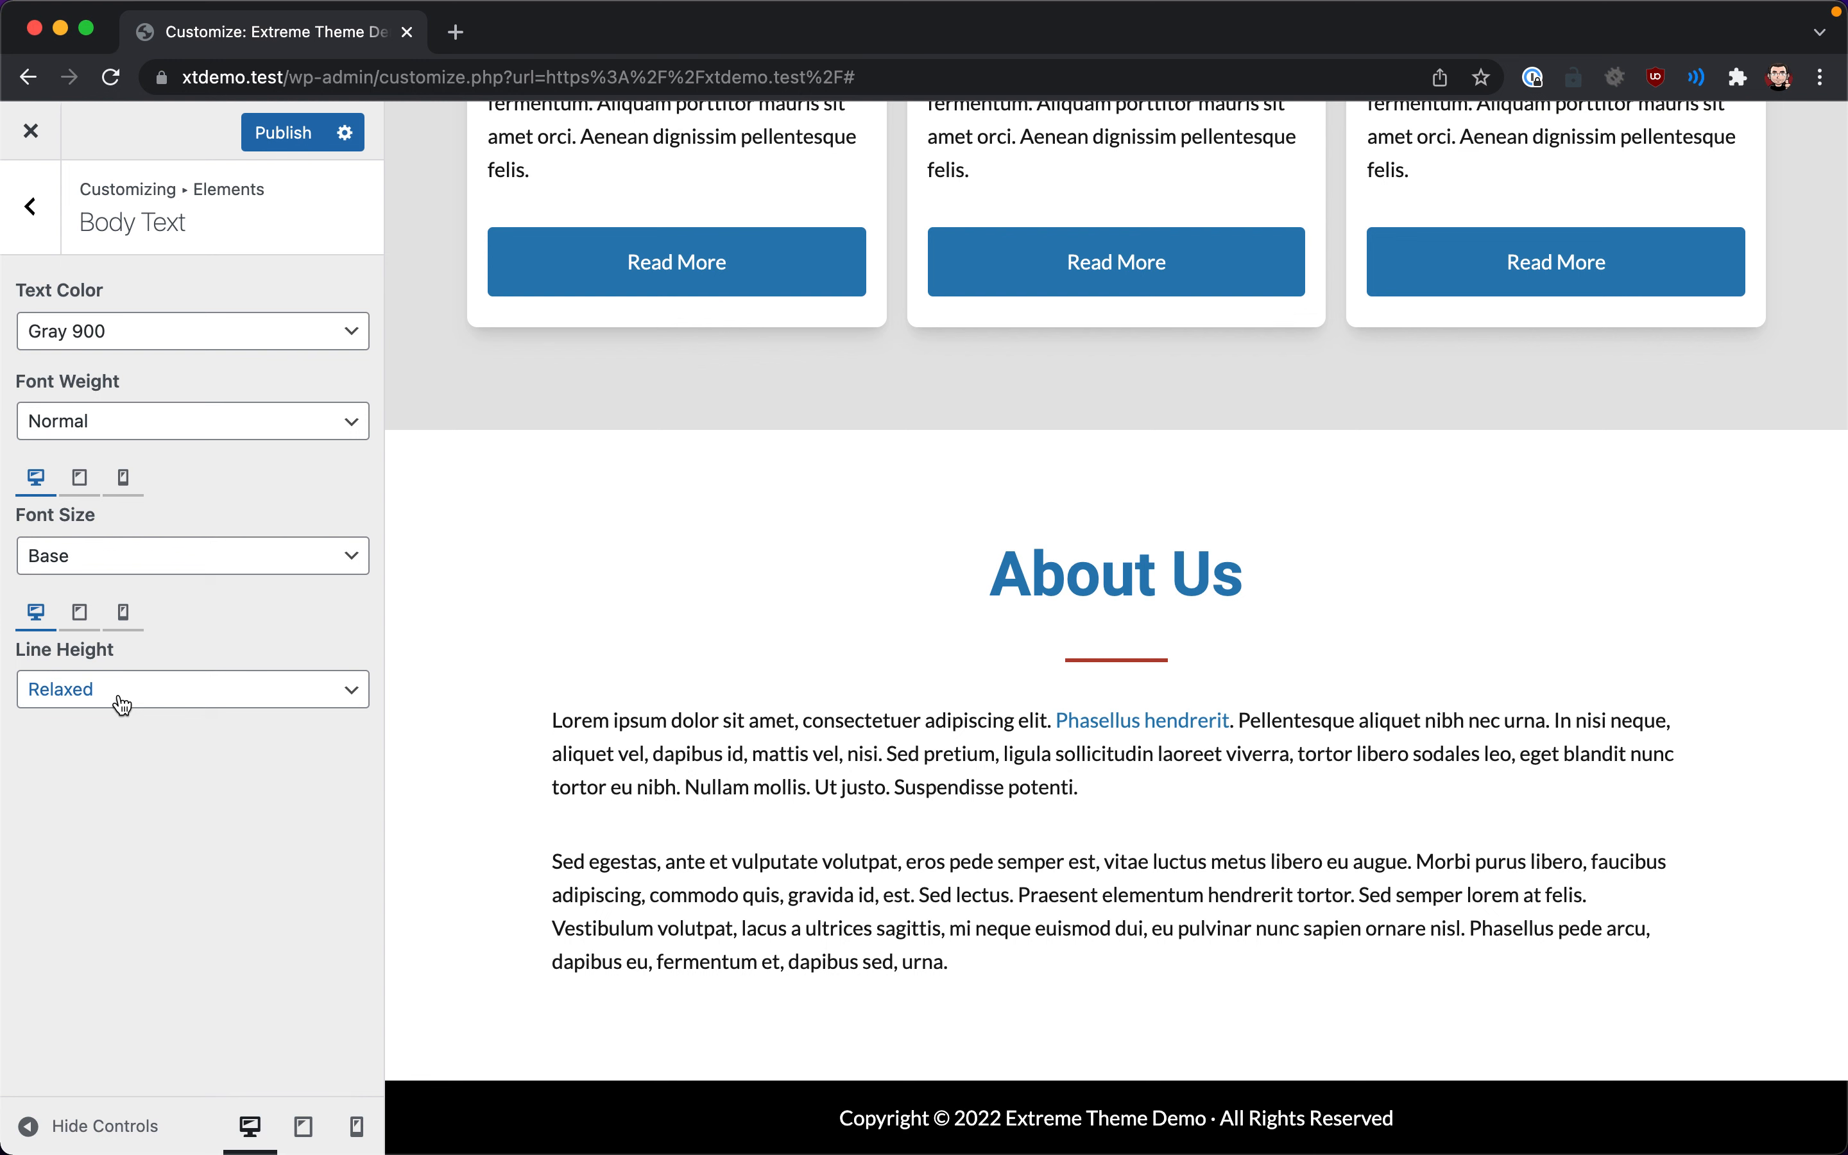
{"action": "left_click", "coordinate": [122, 704]}
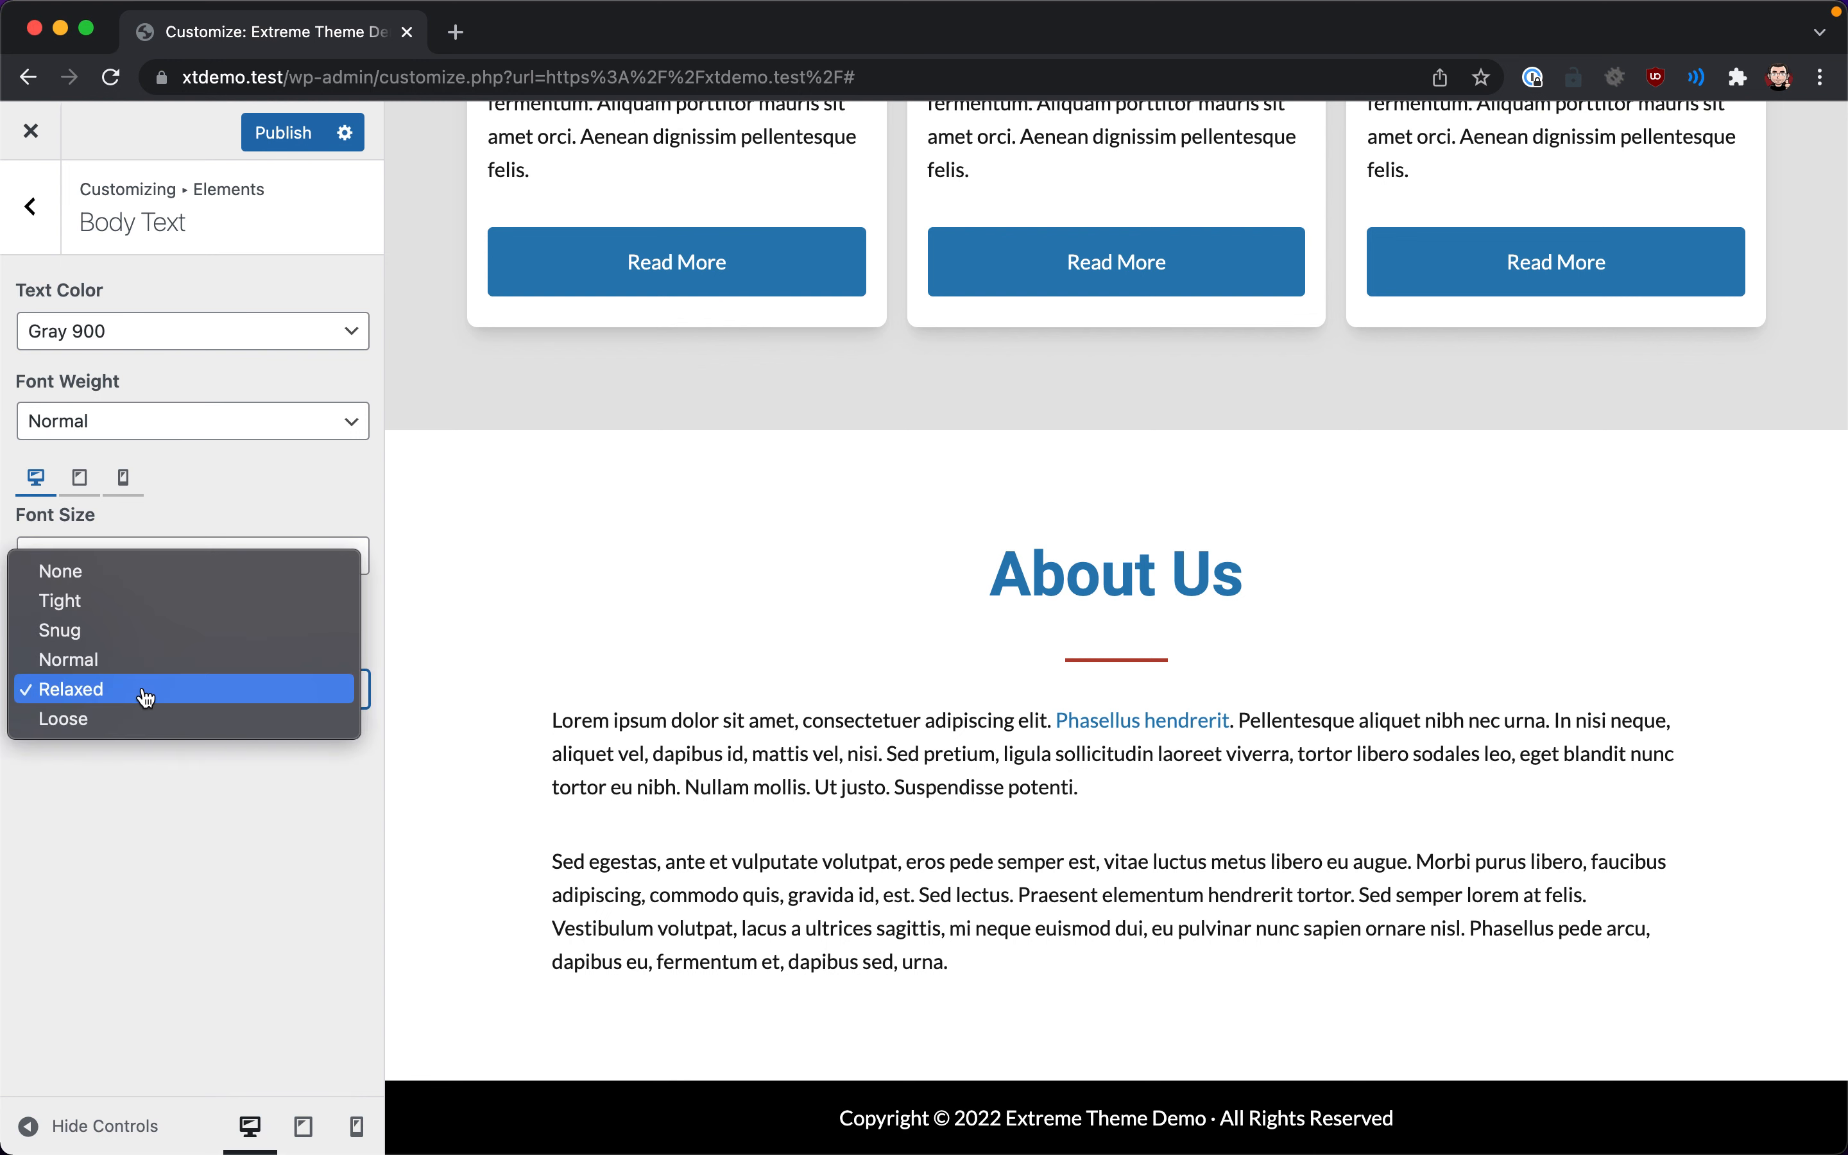
{"action": "left_click", "coordinate": [155, 702]}
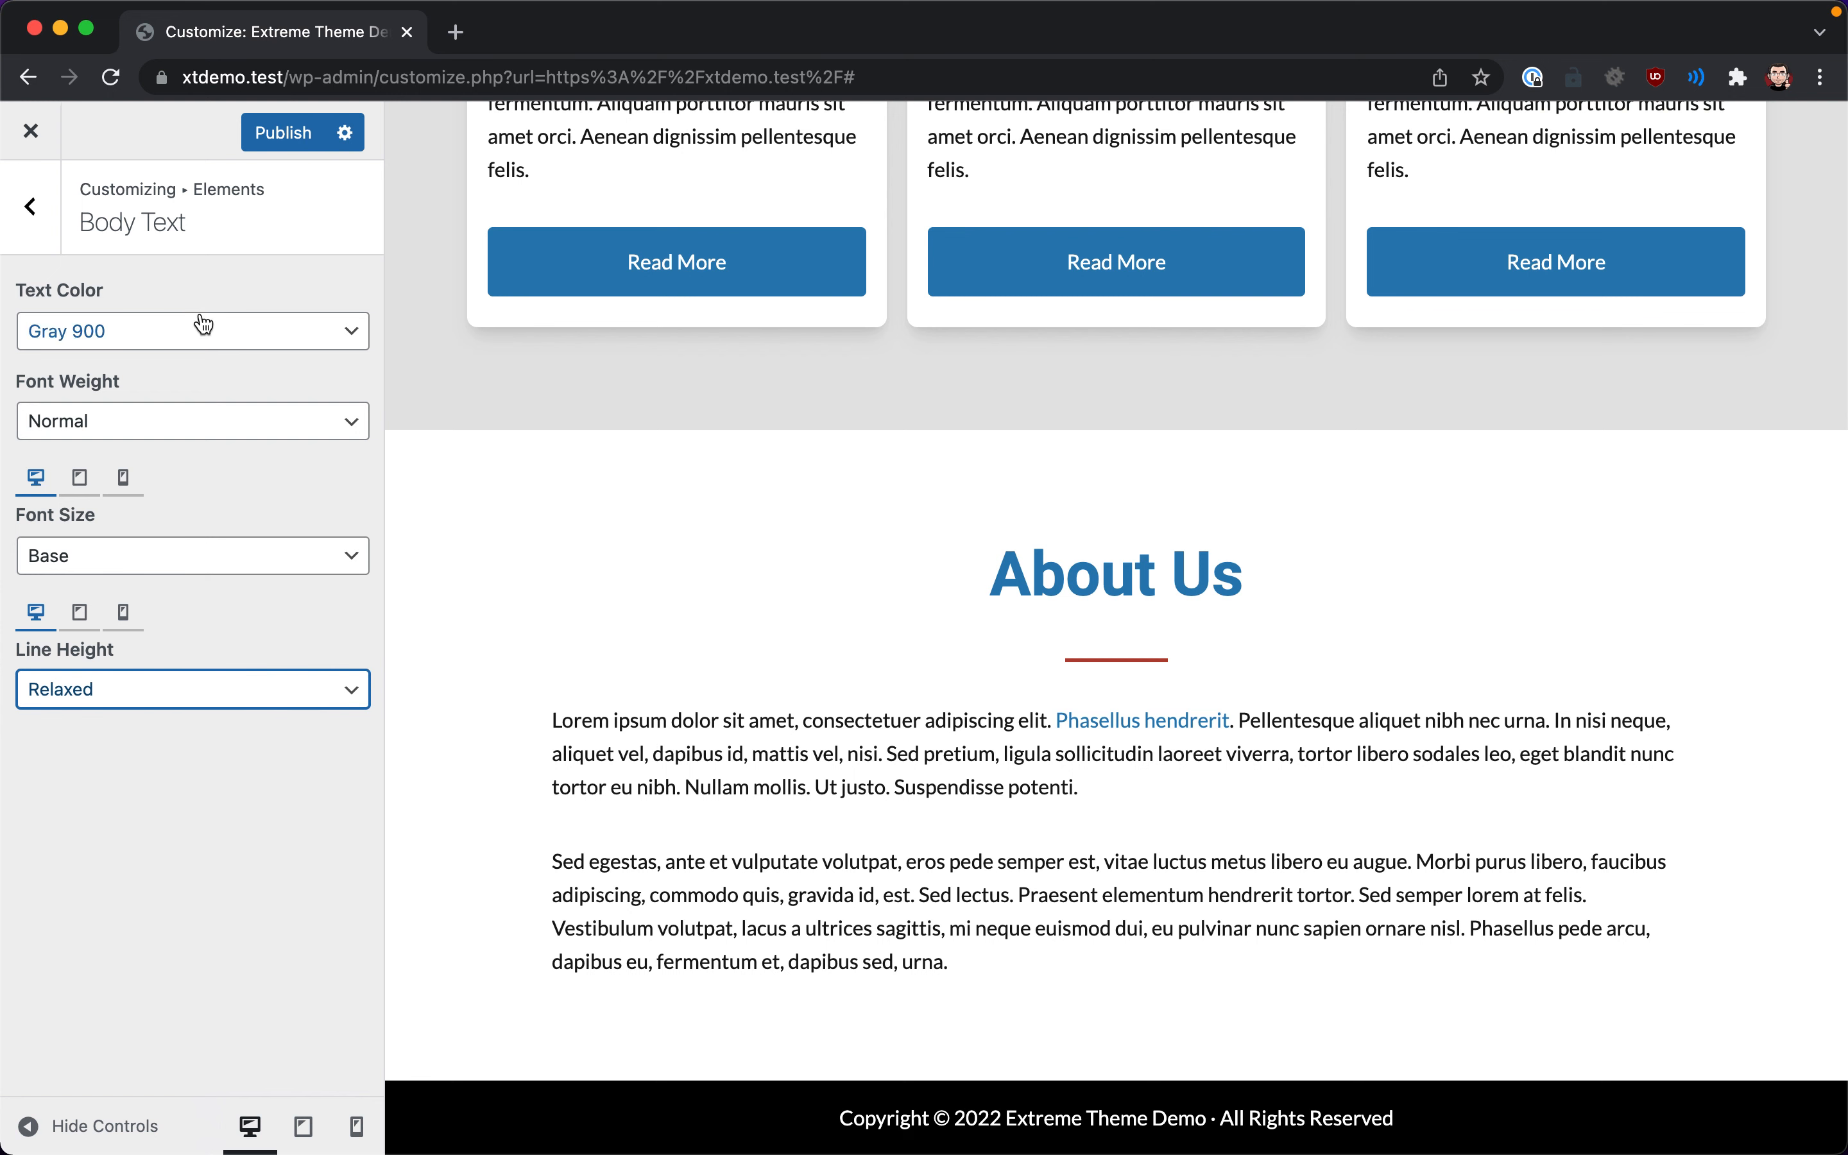
- Set the Relaxed line height option to 1.7 in the Line Height Settings under UI Settings
{"action": "left_click", "coordinate": [27, 228]}
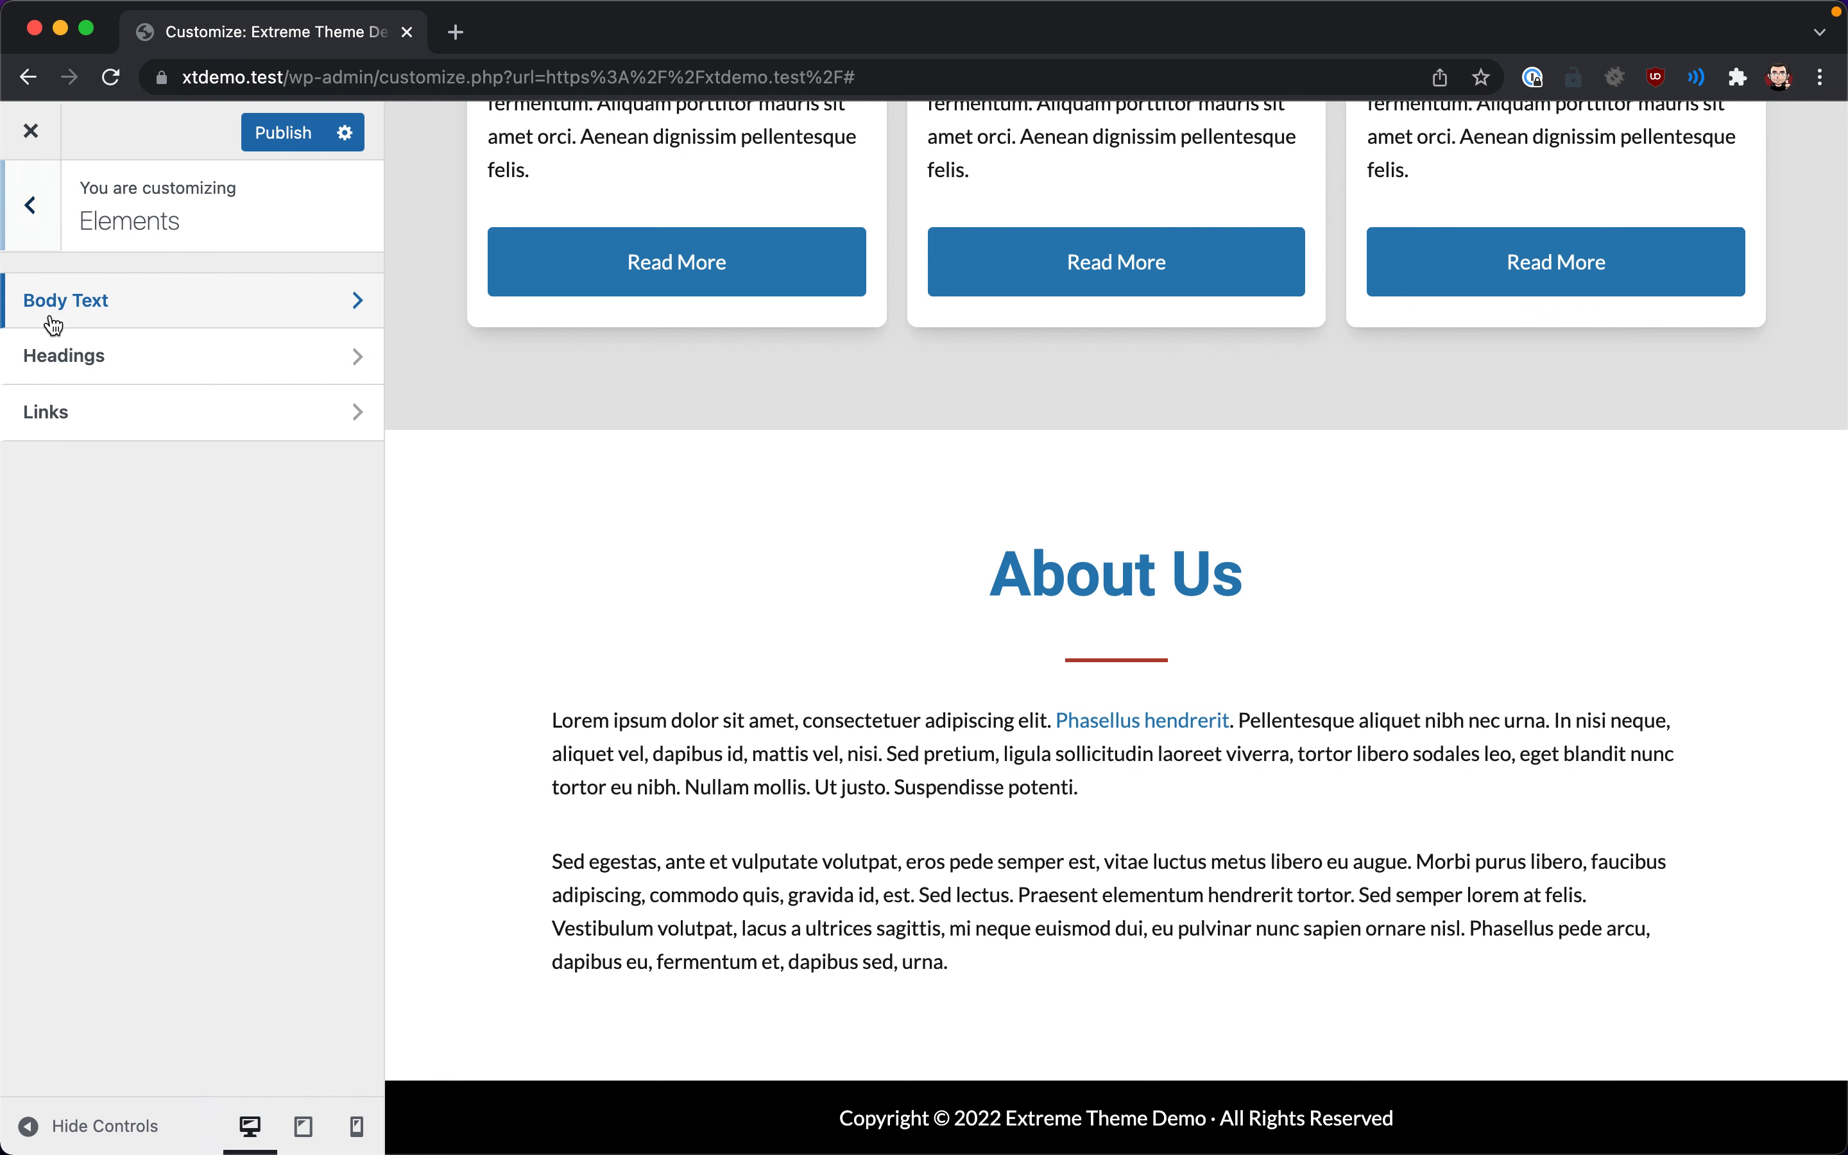
{"action": "left_click", "coordinate": [31, 205]}
{"action": "left_click", "coordinate": [114, 936]}
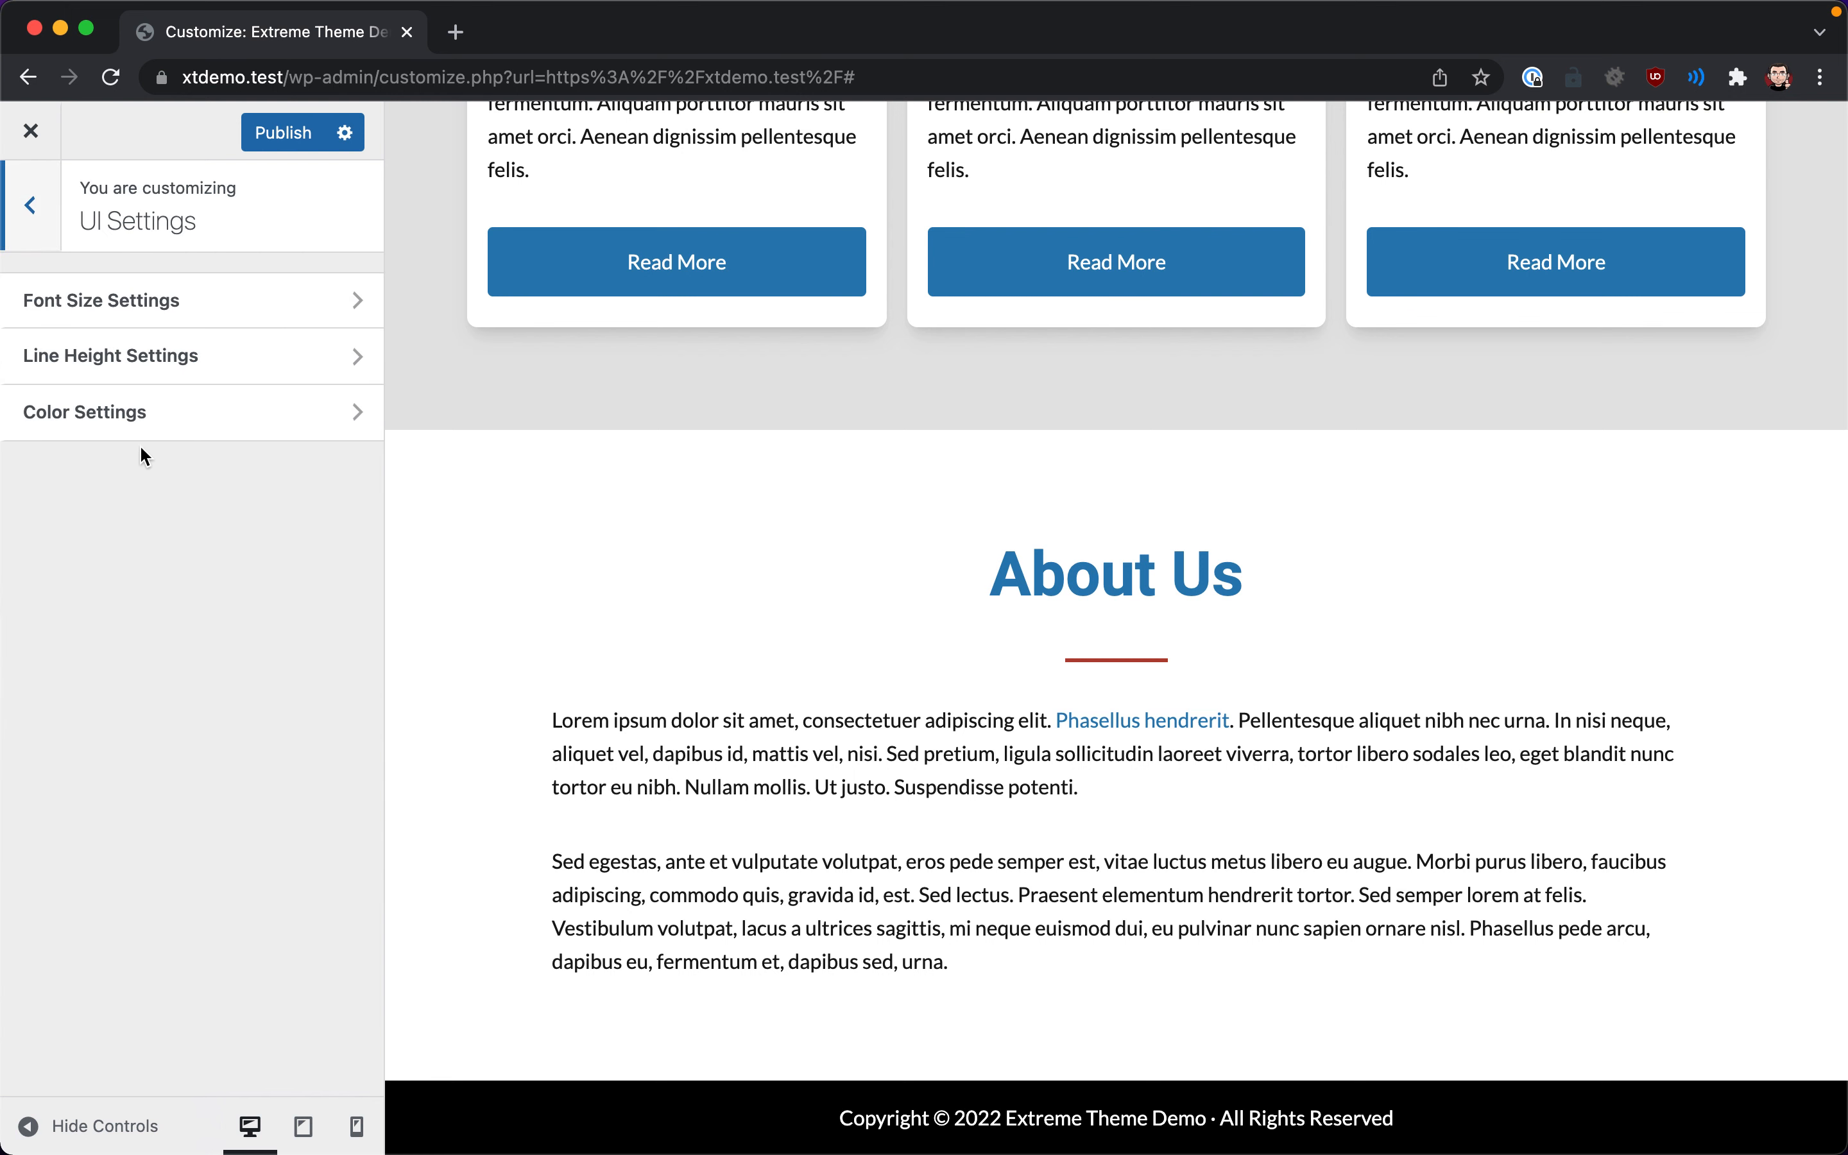
{"action": "left_click", "coordinate": [149, 363]}
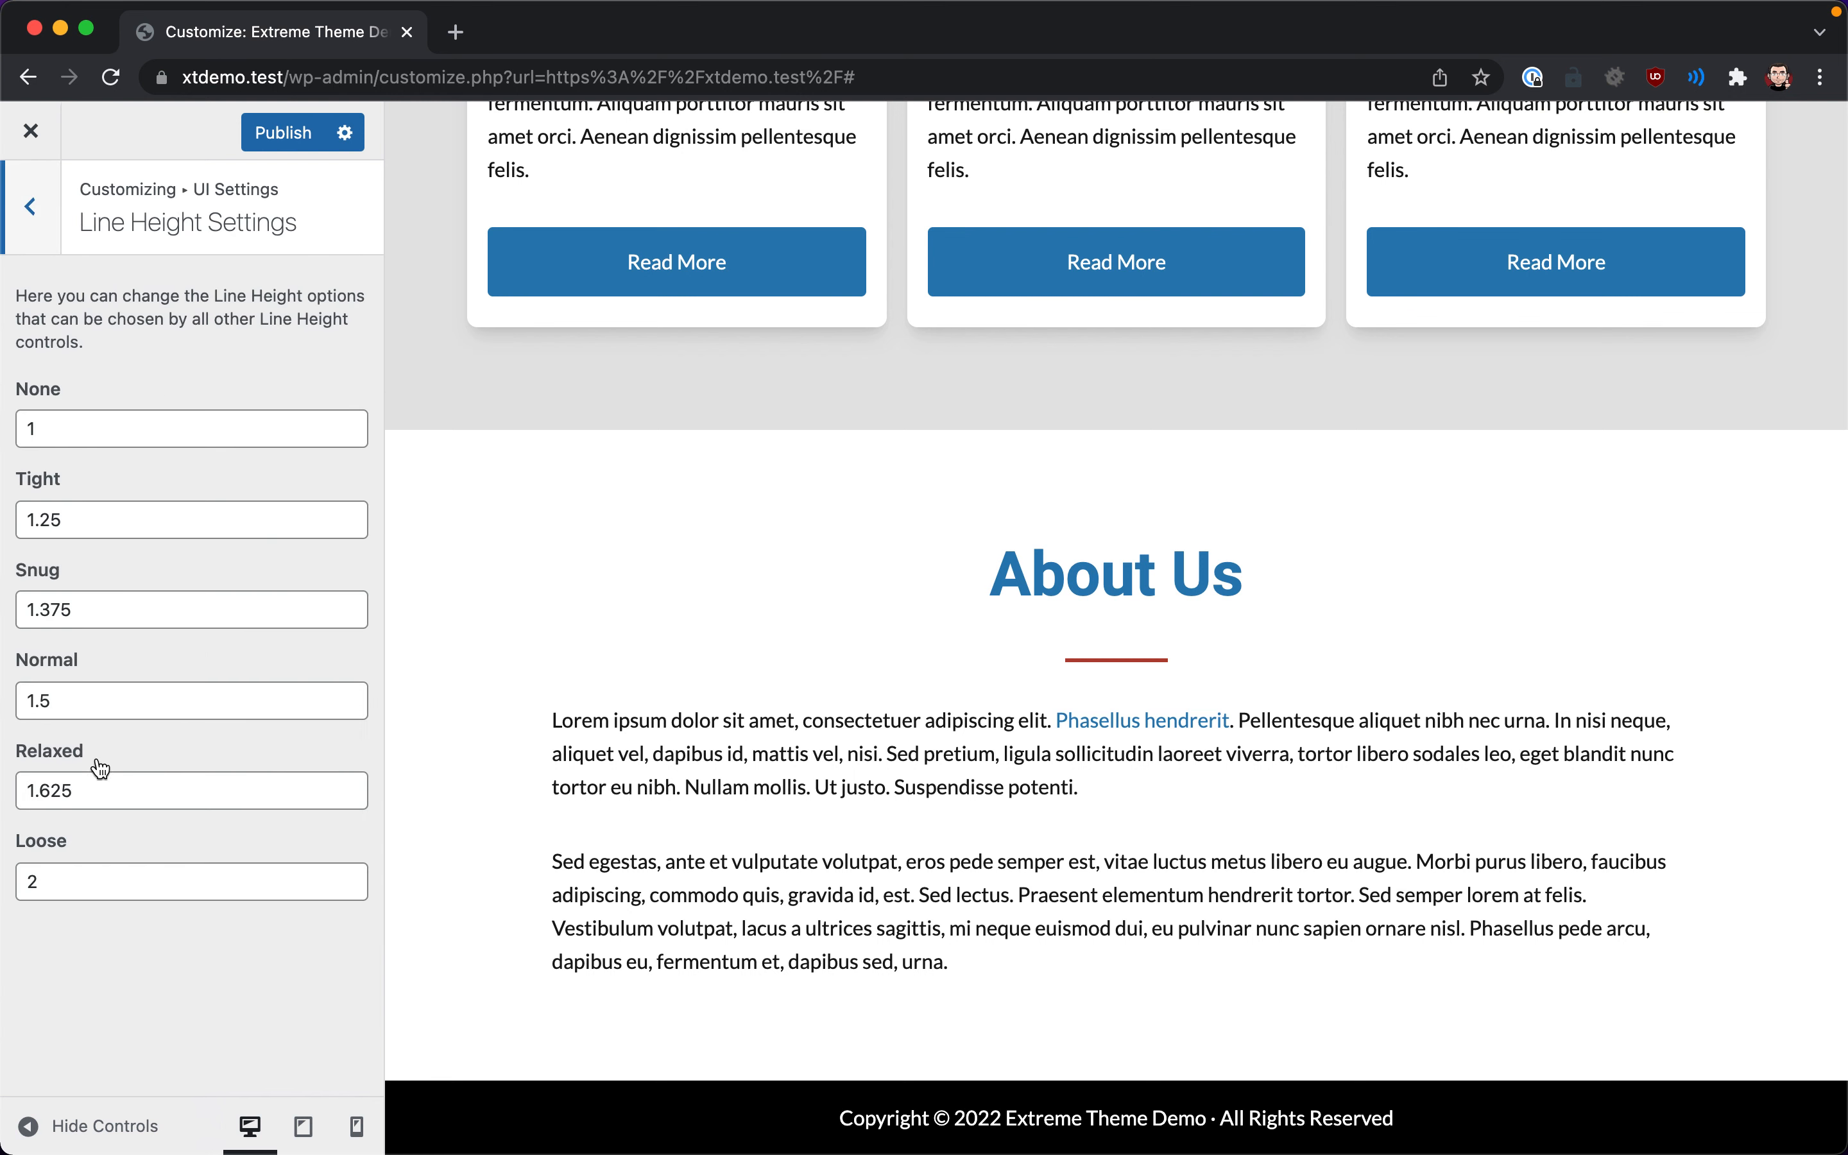
{"action": "left_click_drag", "start_coordinate": [40, 793], "coordinate": [77, 795]}
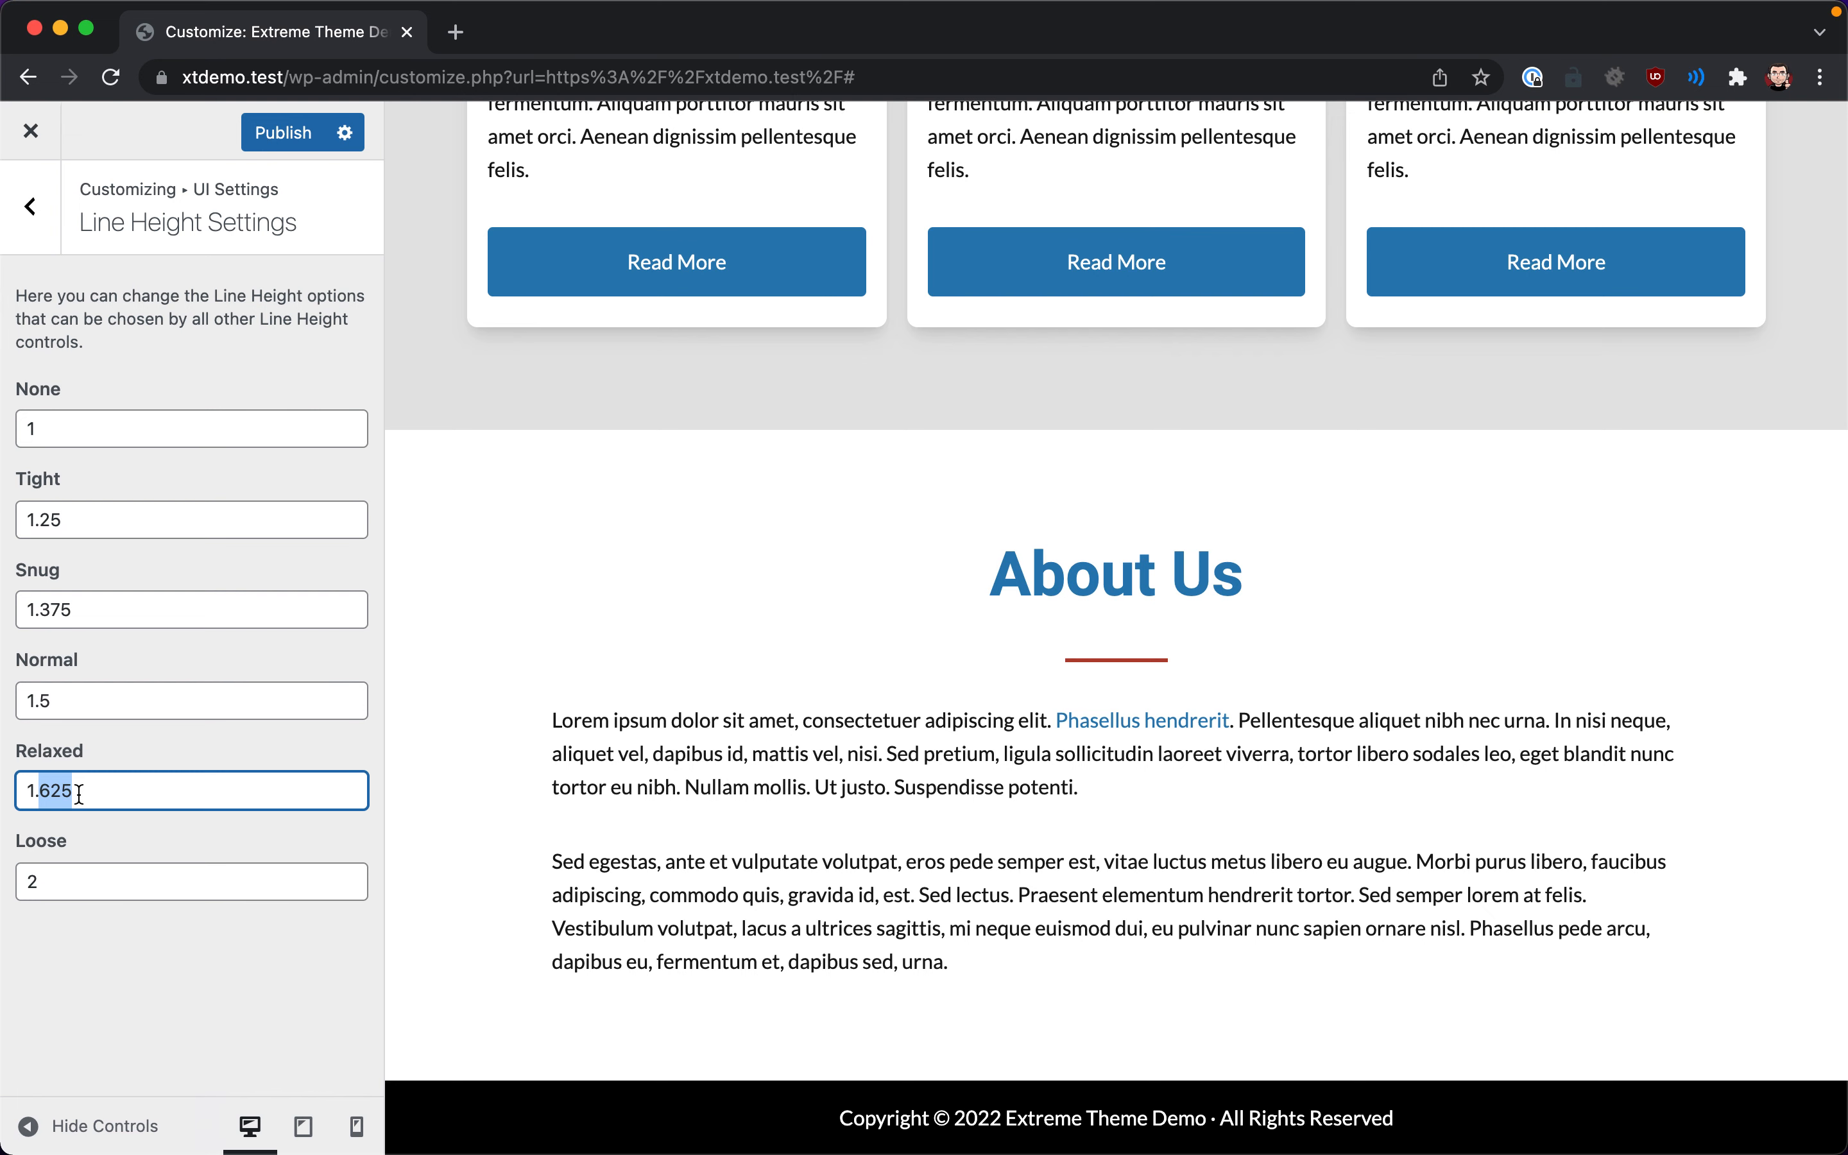
{"action": "type", "text": "7"}
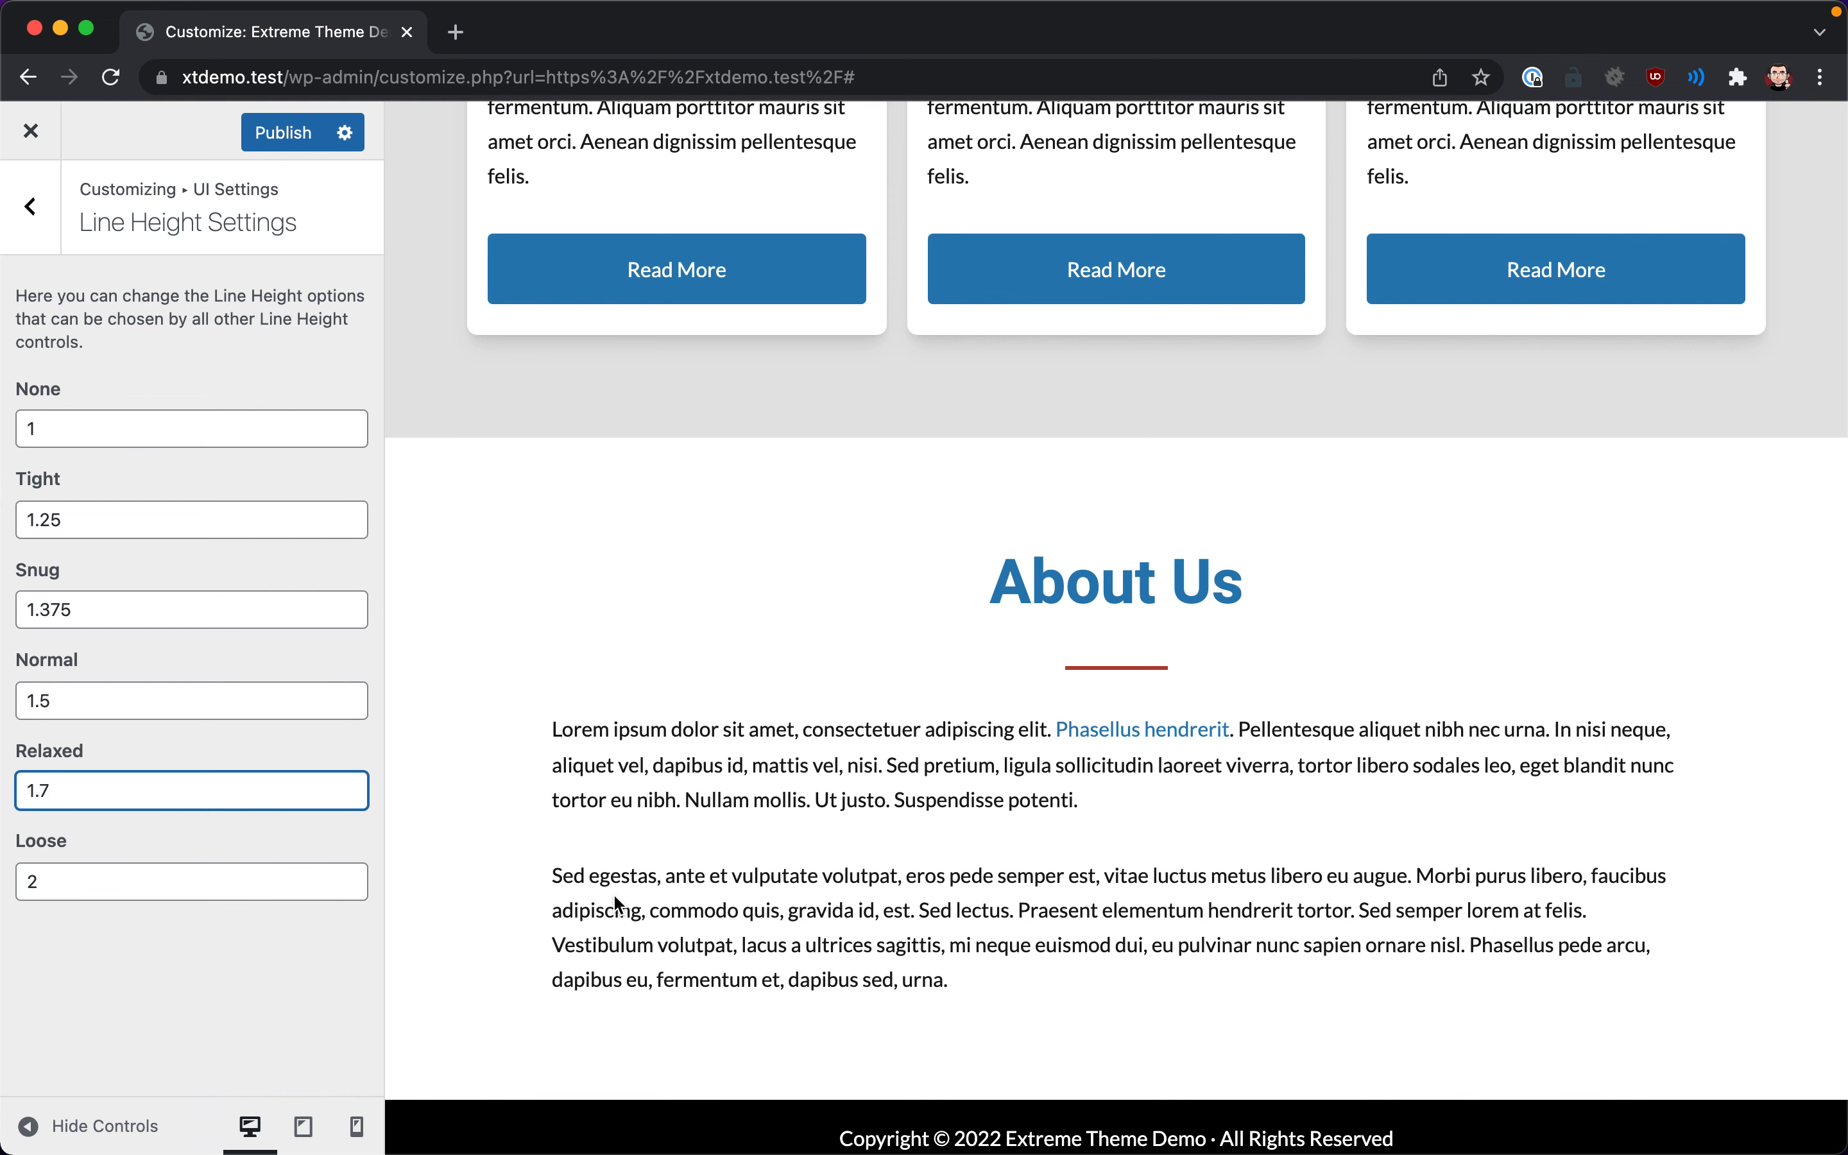
- Set the Relaxed line height to 2.7 and check the service cards and About Us text in the page preview
{"action": "key", "text": "Left"}
{"action": "key", "text": "Left"}
{"action": "key", "text": "BackSpace"}
{"action": "type", "text": "2"}
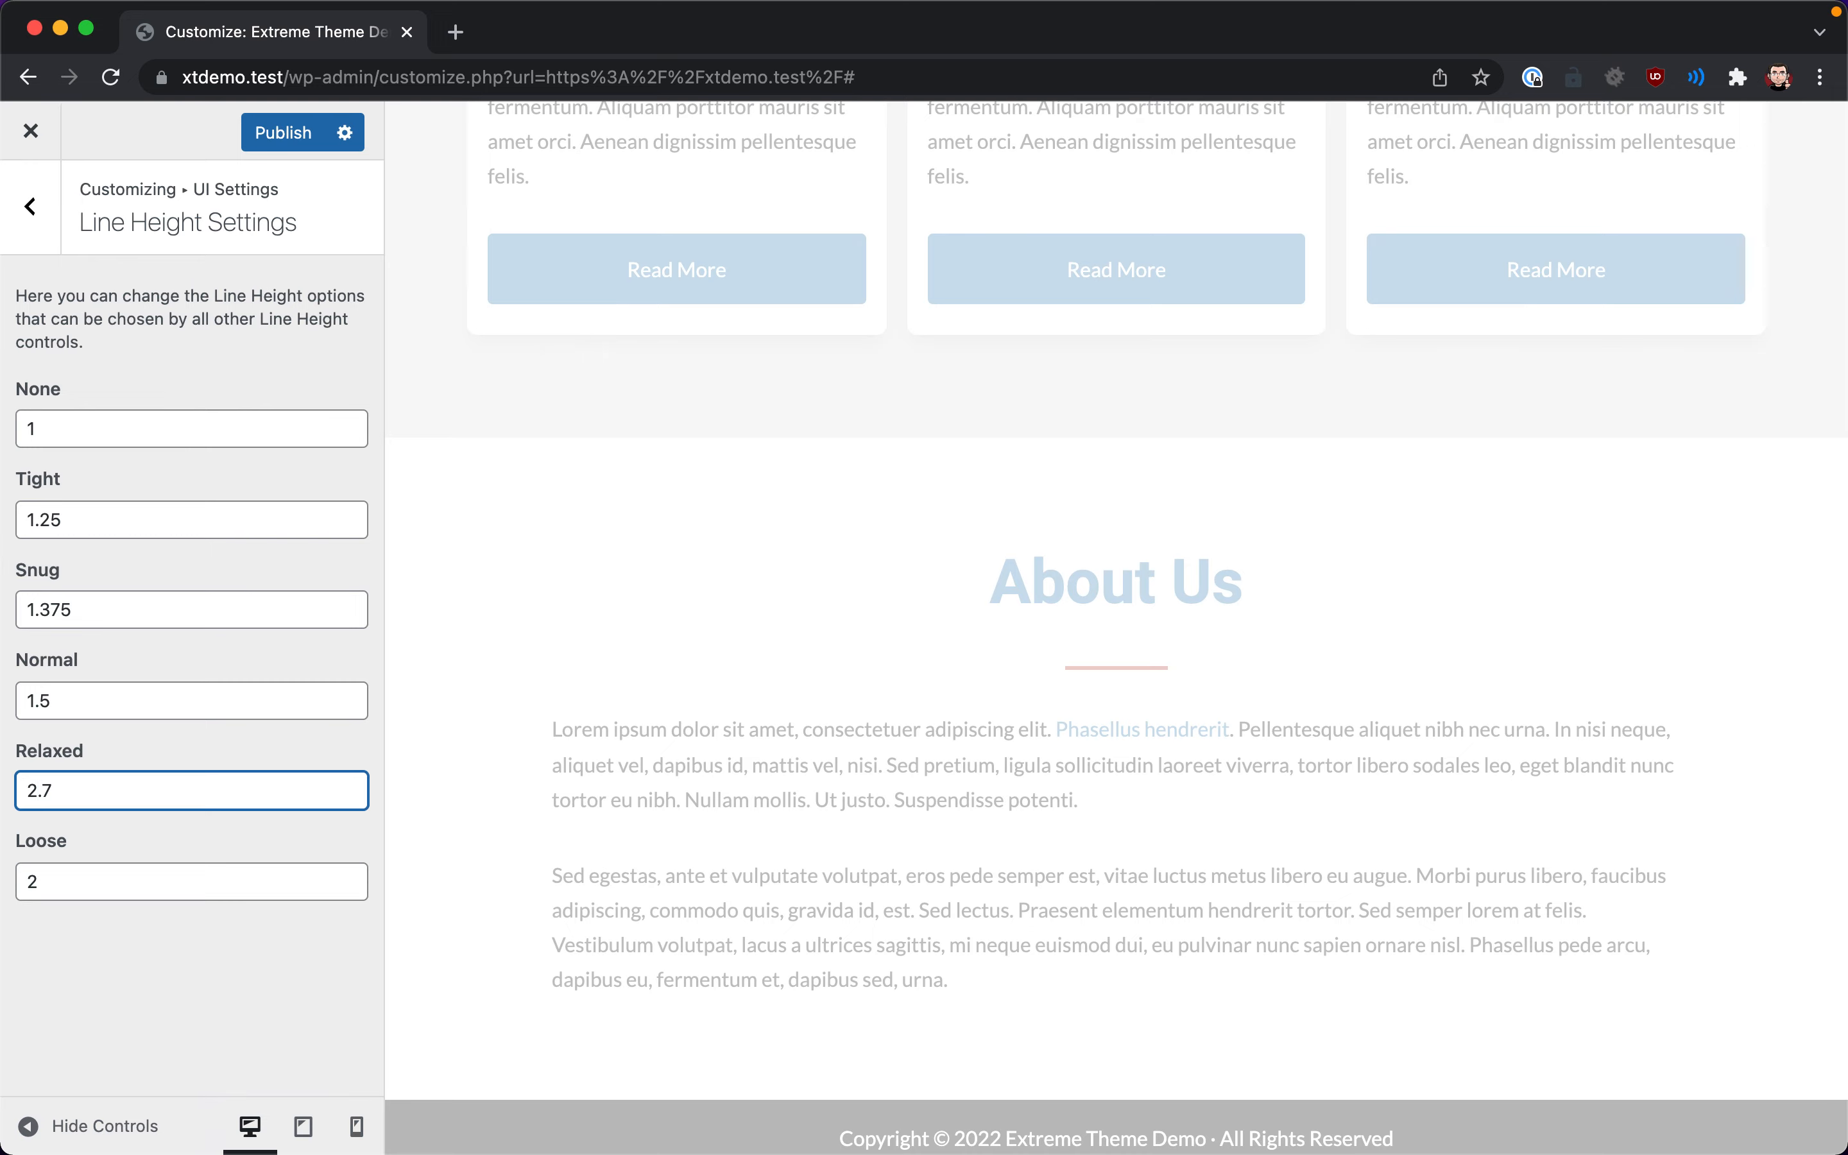
{"action": "scroll", "coordinate": [697, 529], "scroll_direction": "up", "scroll_amount": 6}
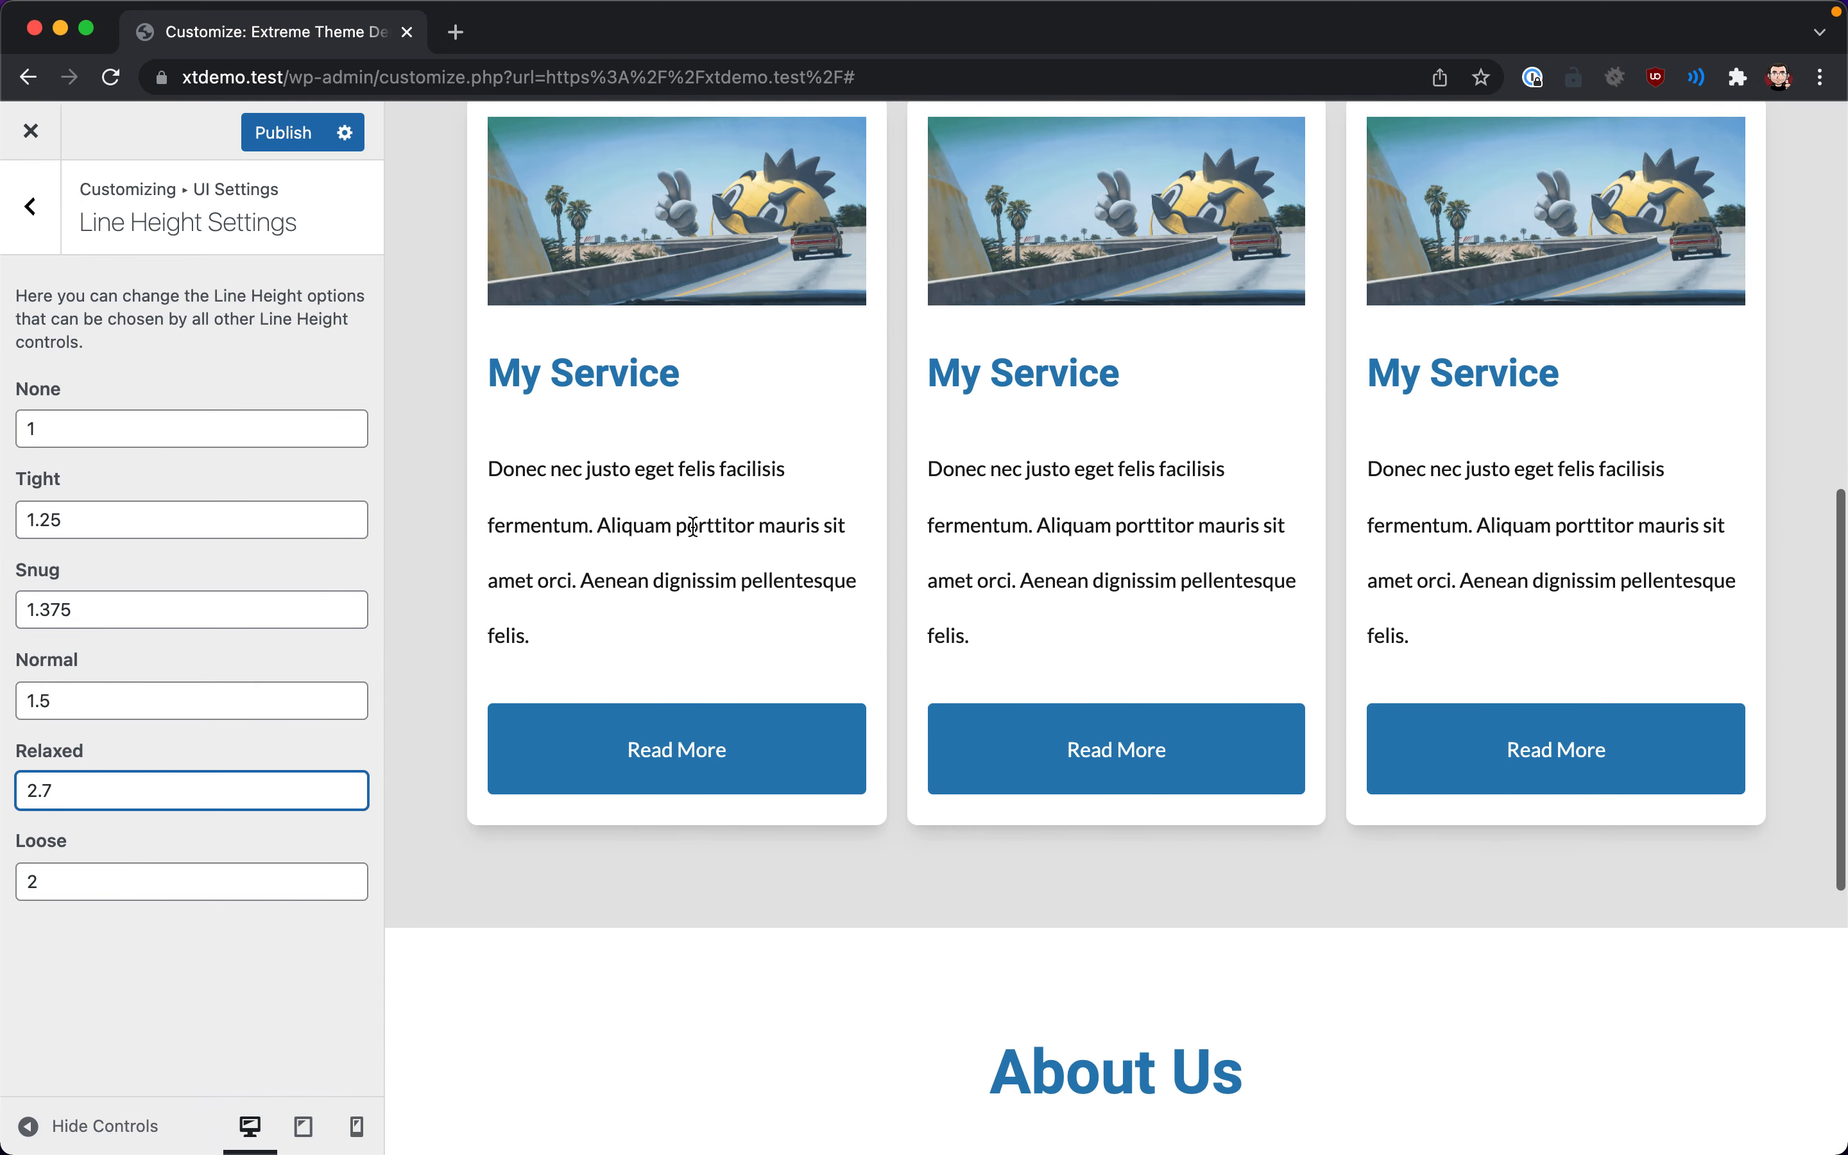
{"action": "scroll", "coordinate": [658, 611], "scroll_direction": "down", "scroll_amount": 7}
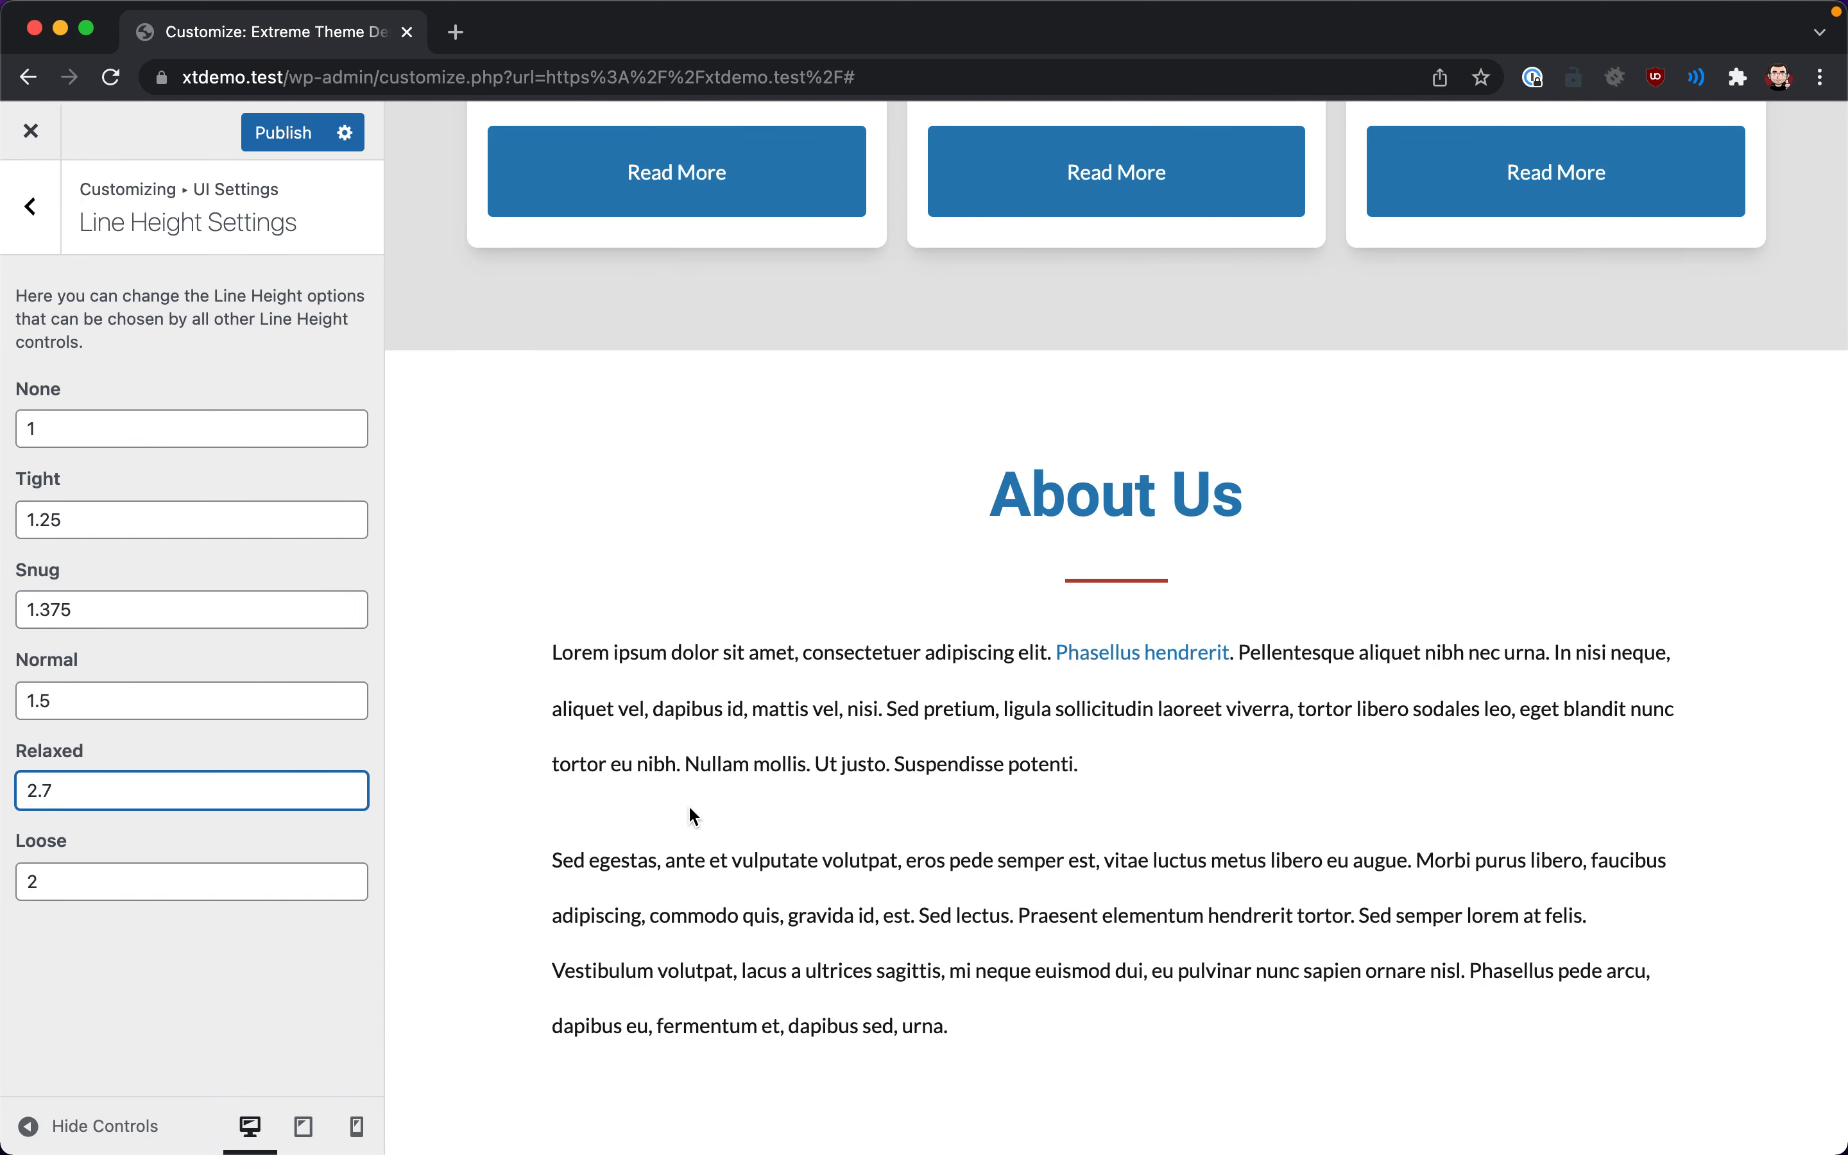
{"action": "scroll", "coordinate": [695, 802], "scroll_direction": "up", "scroll_amount": 6}
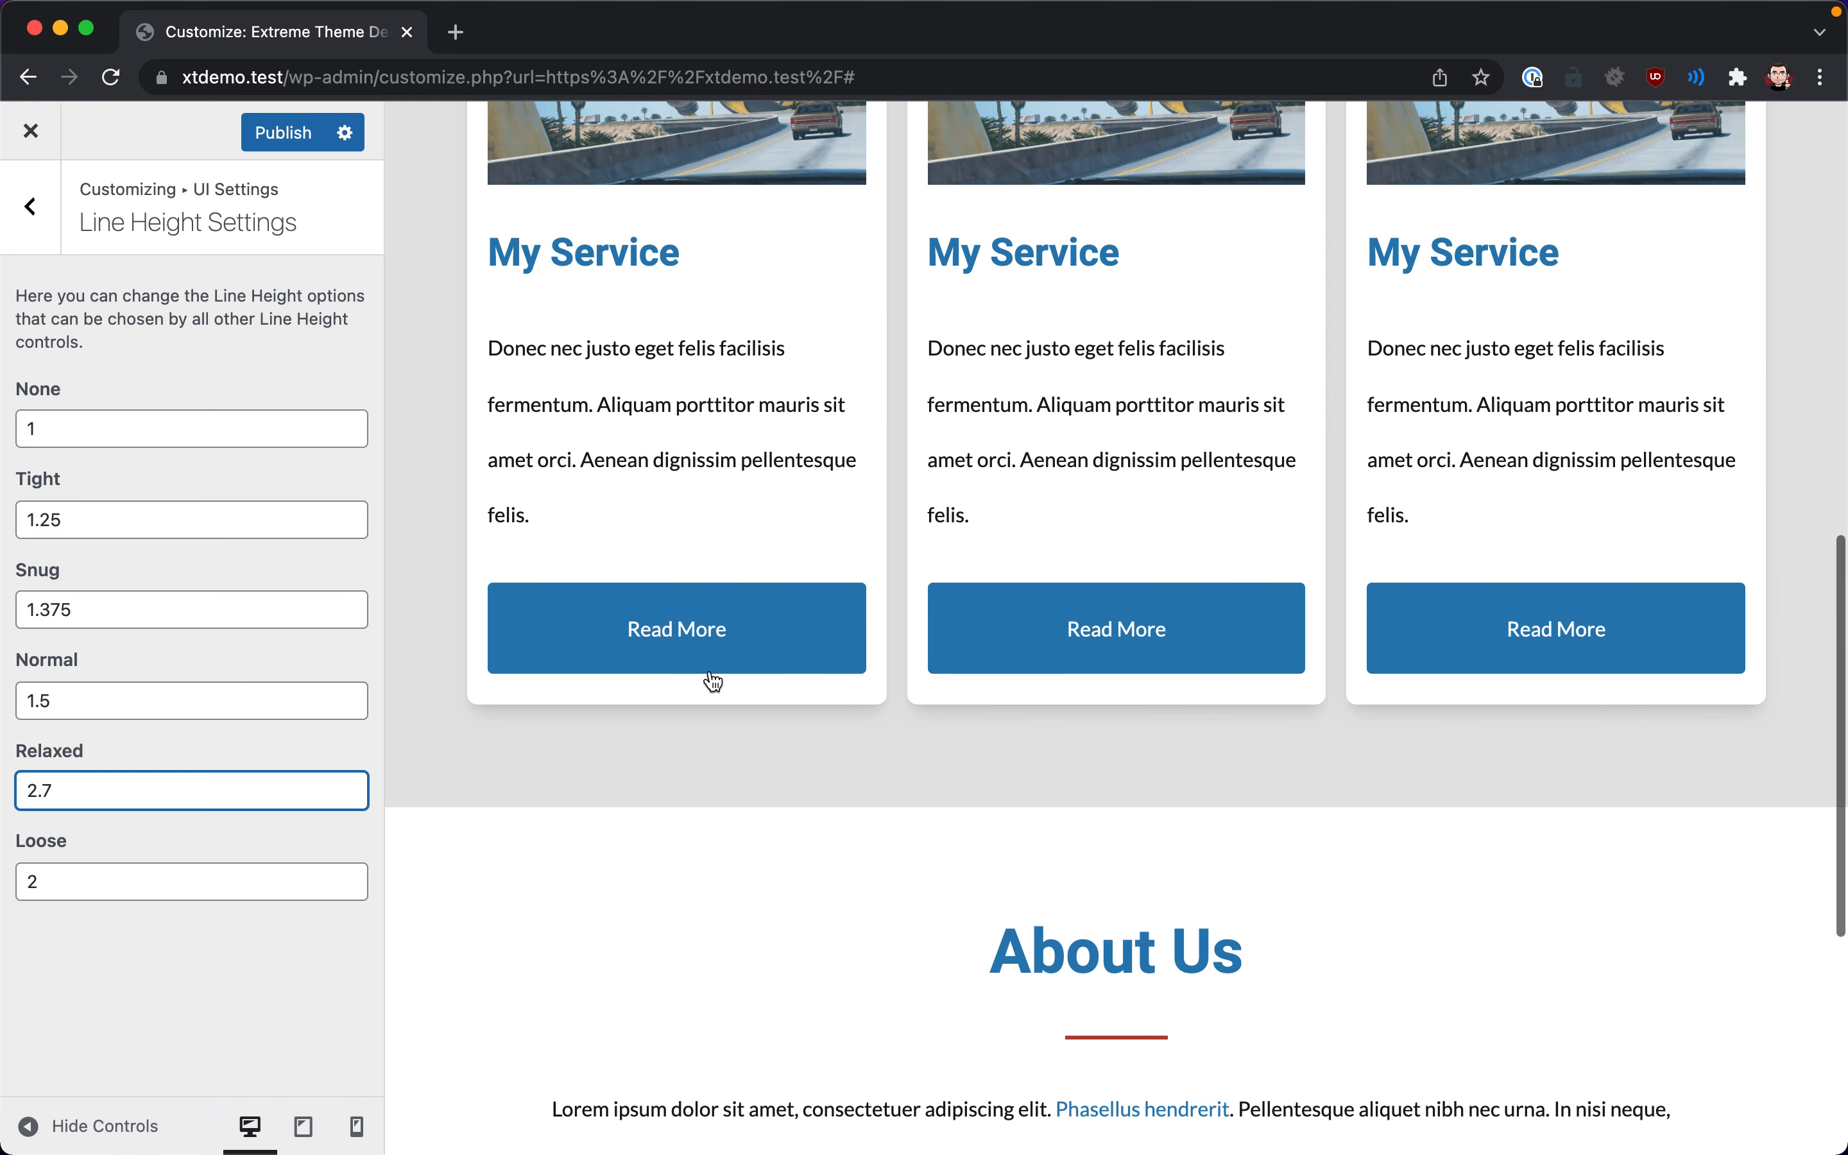
{"action": "scroll", "coordinate": [712, 682], "scroll_direction": "down", "scroll_amount": 6}
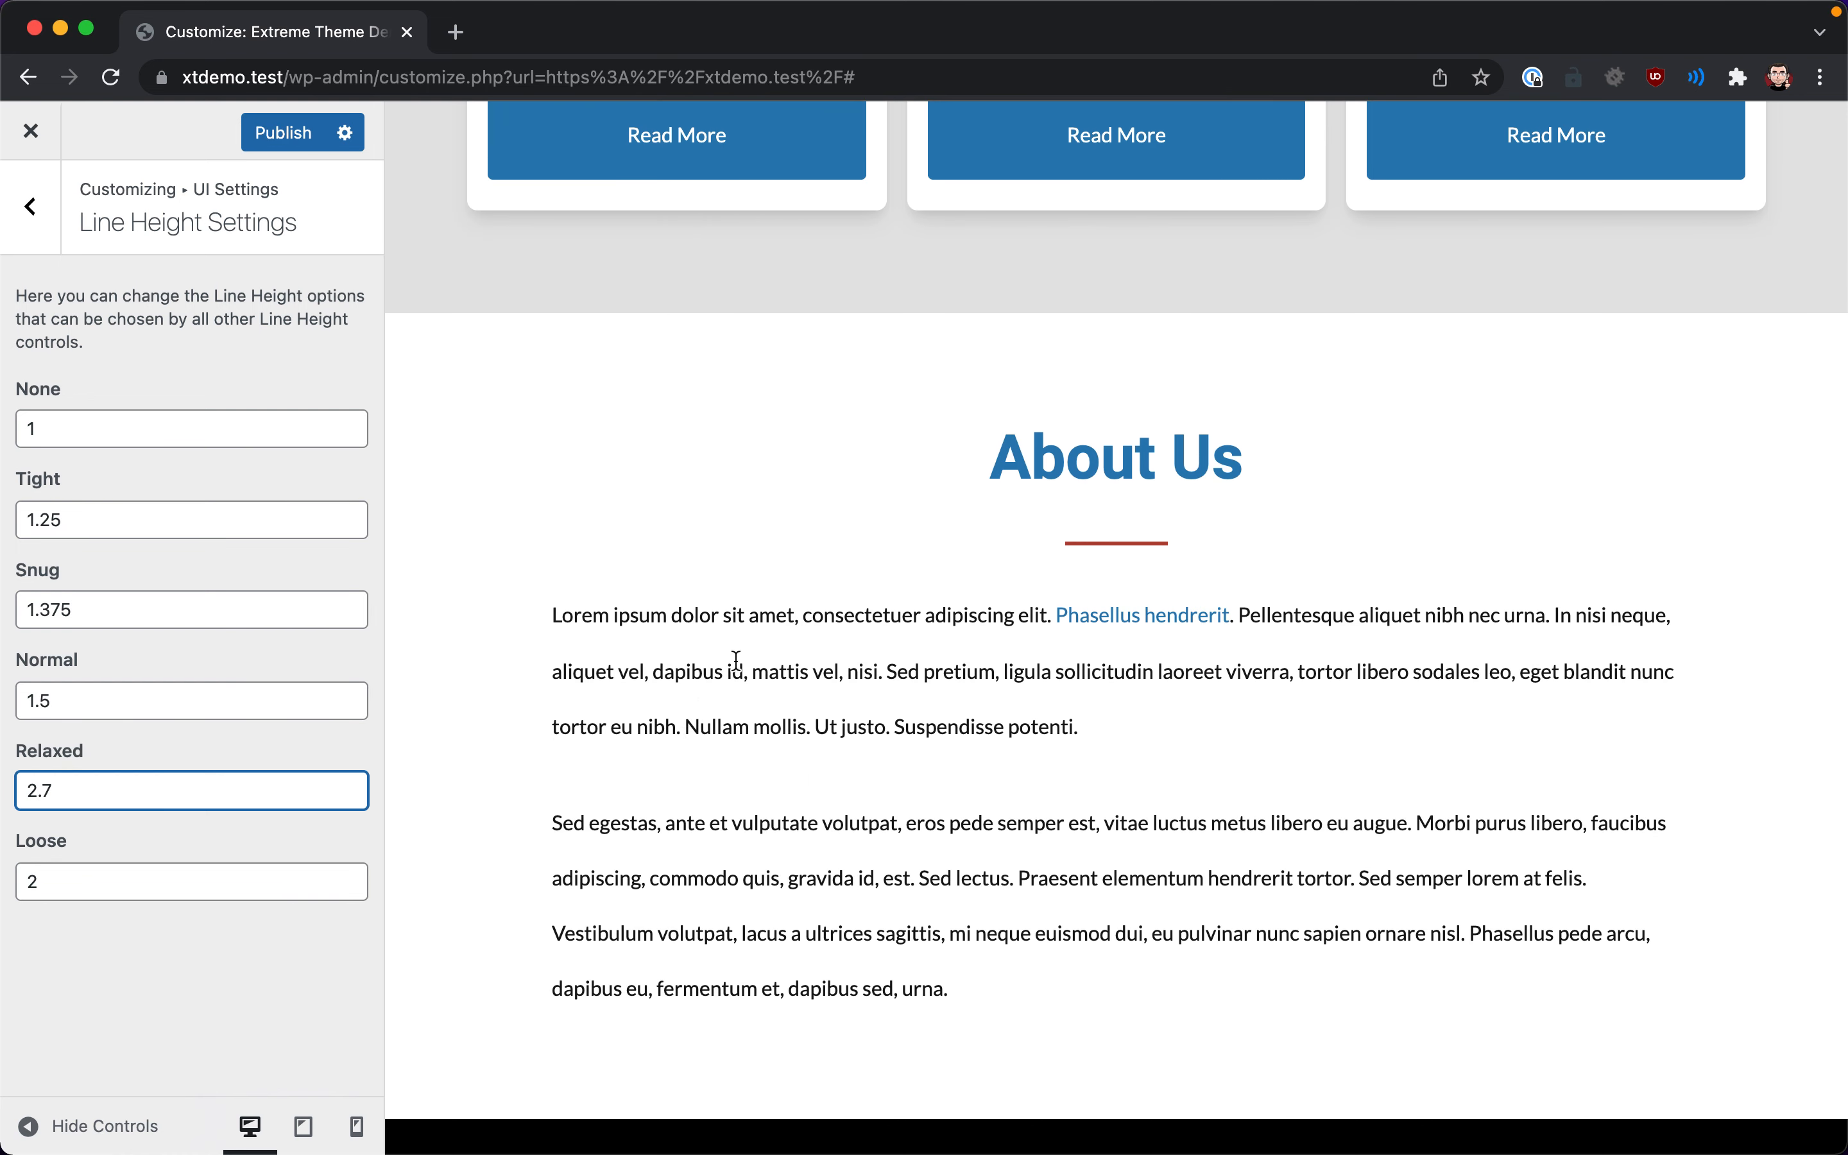
- Set the Relaxed line height to 1.75 and check the spacing of the text in the page preview
{"action": "key", "text": "BackSpace"}
{"action": "type", "text": "1"}
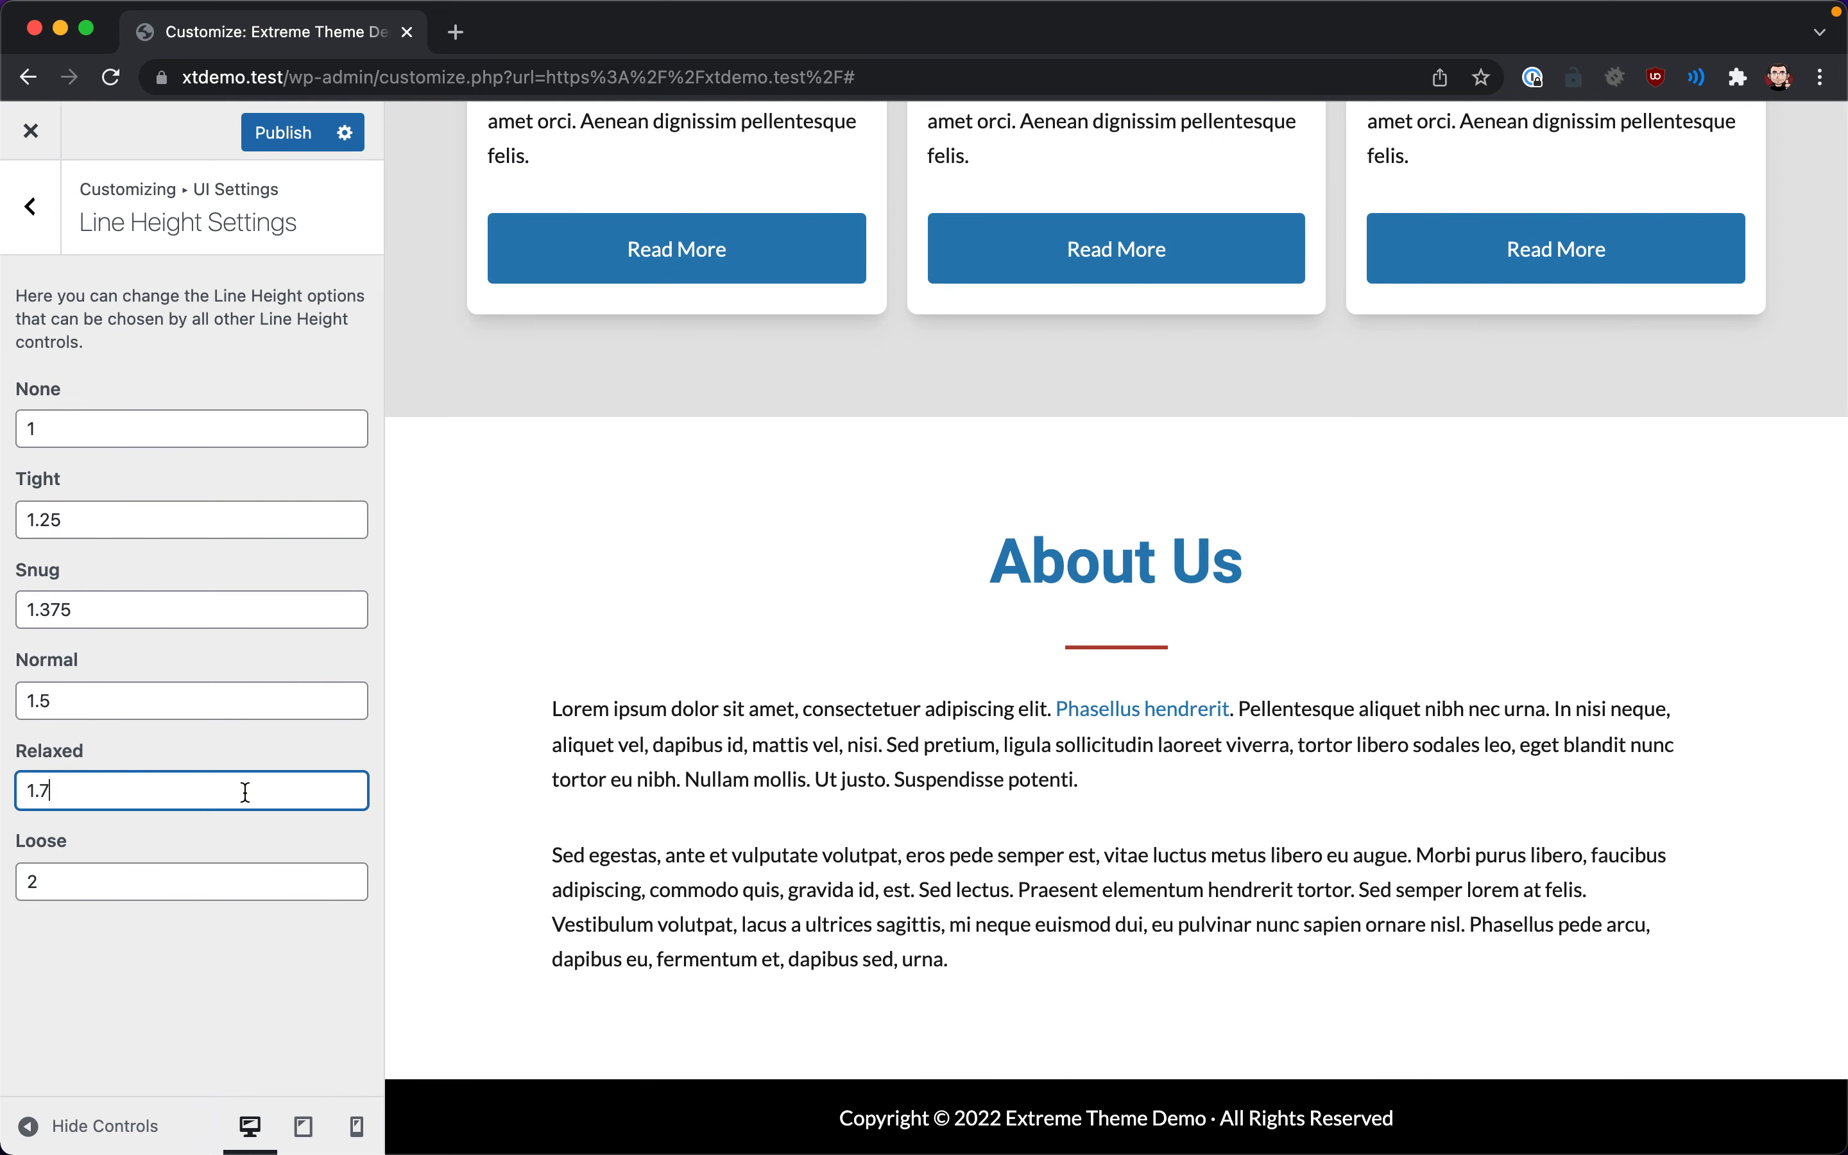
{"action": "type", "text": "5"}
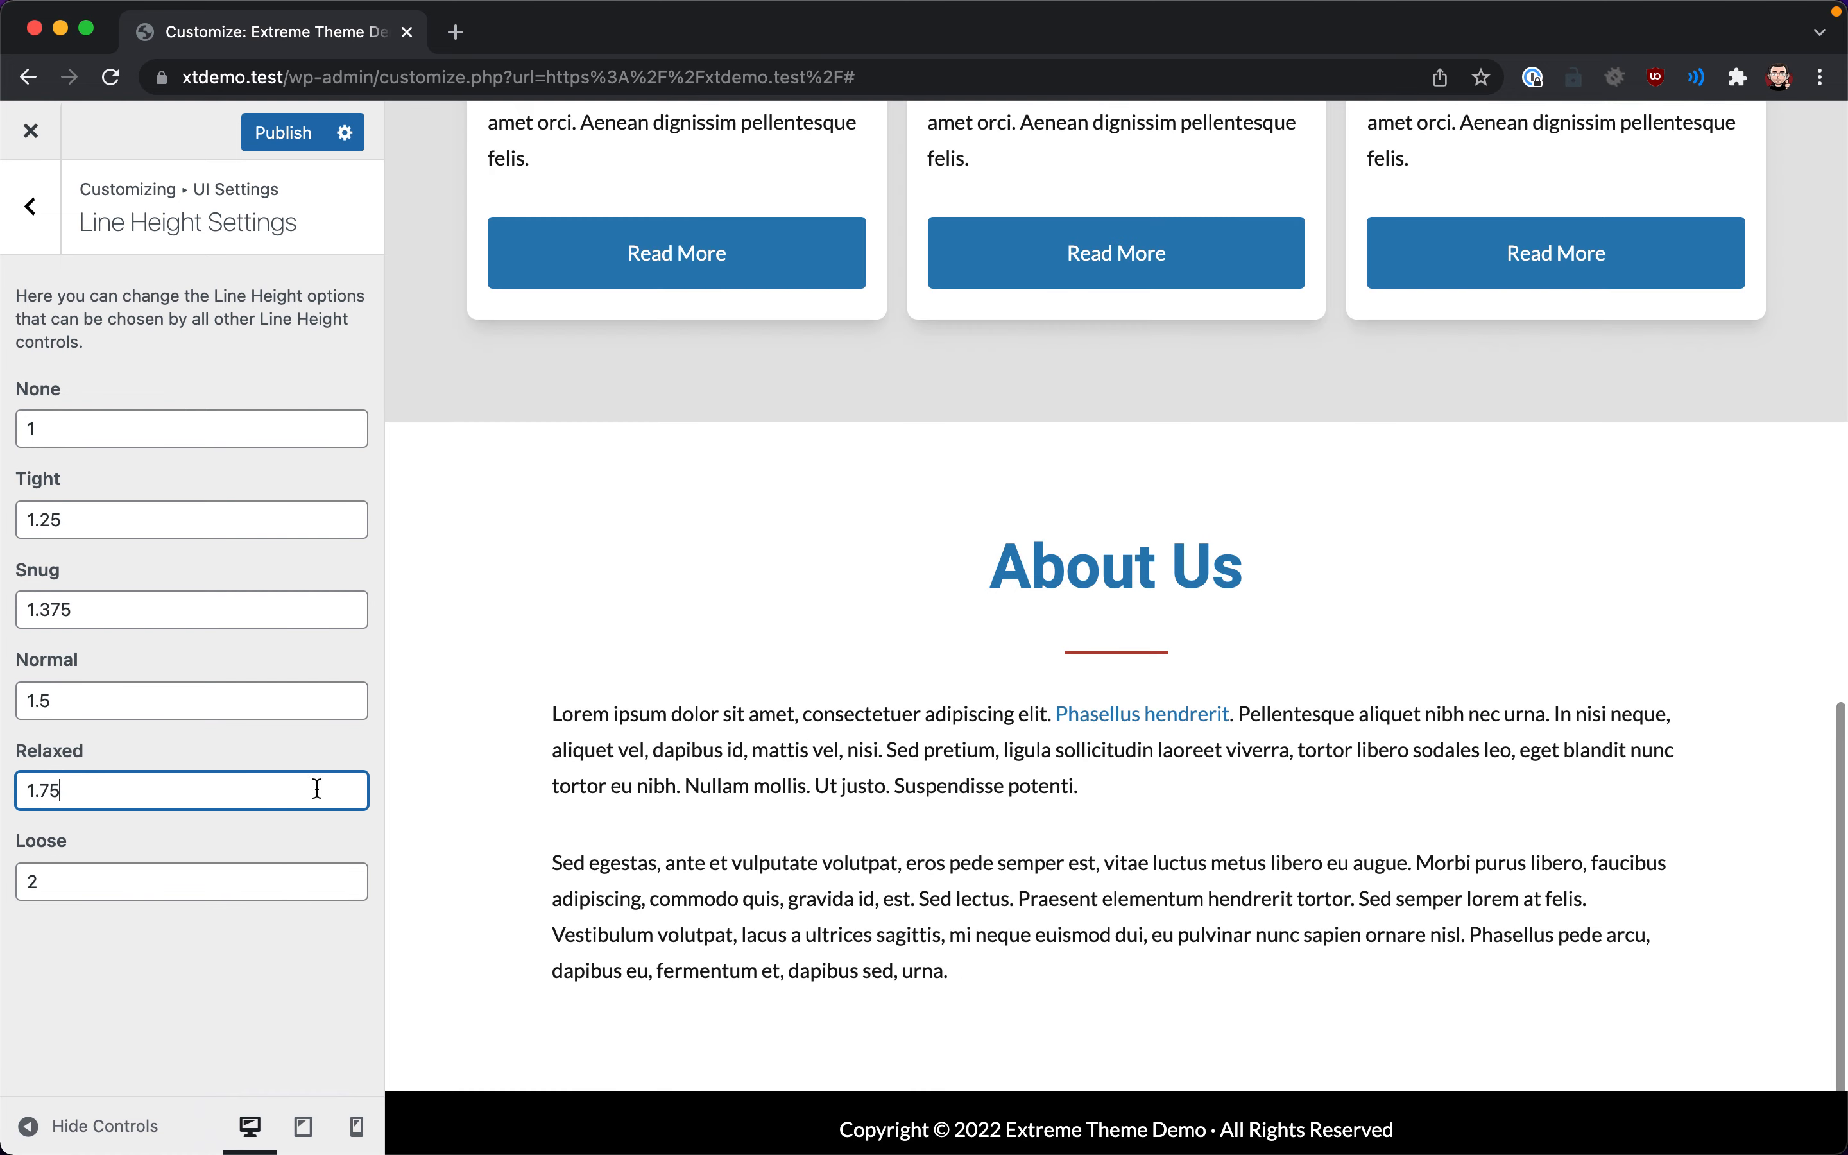
{"action": "scroll", "coordinate": [624, 785], "scroll_direction": "up", "scroll_amount": 3}
{"action": "scroll", "coordinate": [624, 783], "scroll_direction": "down", "scroll_amount": 3}
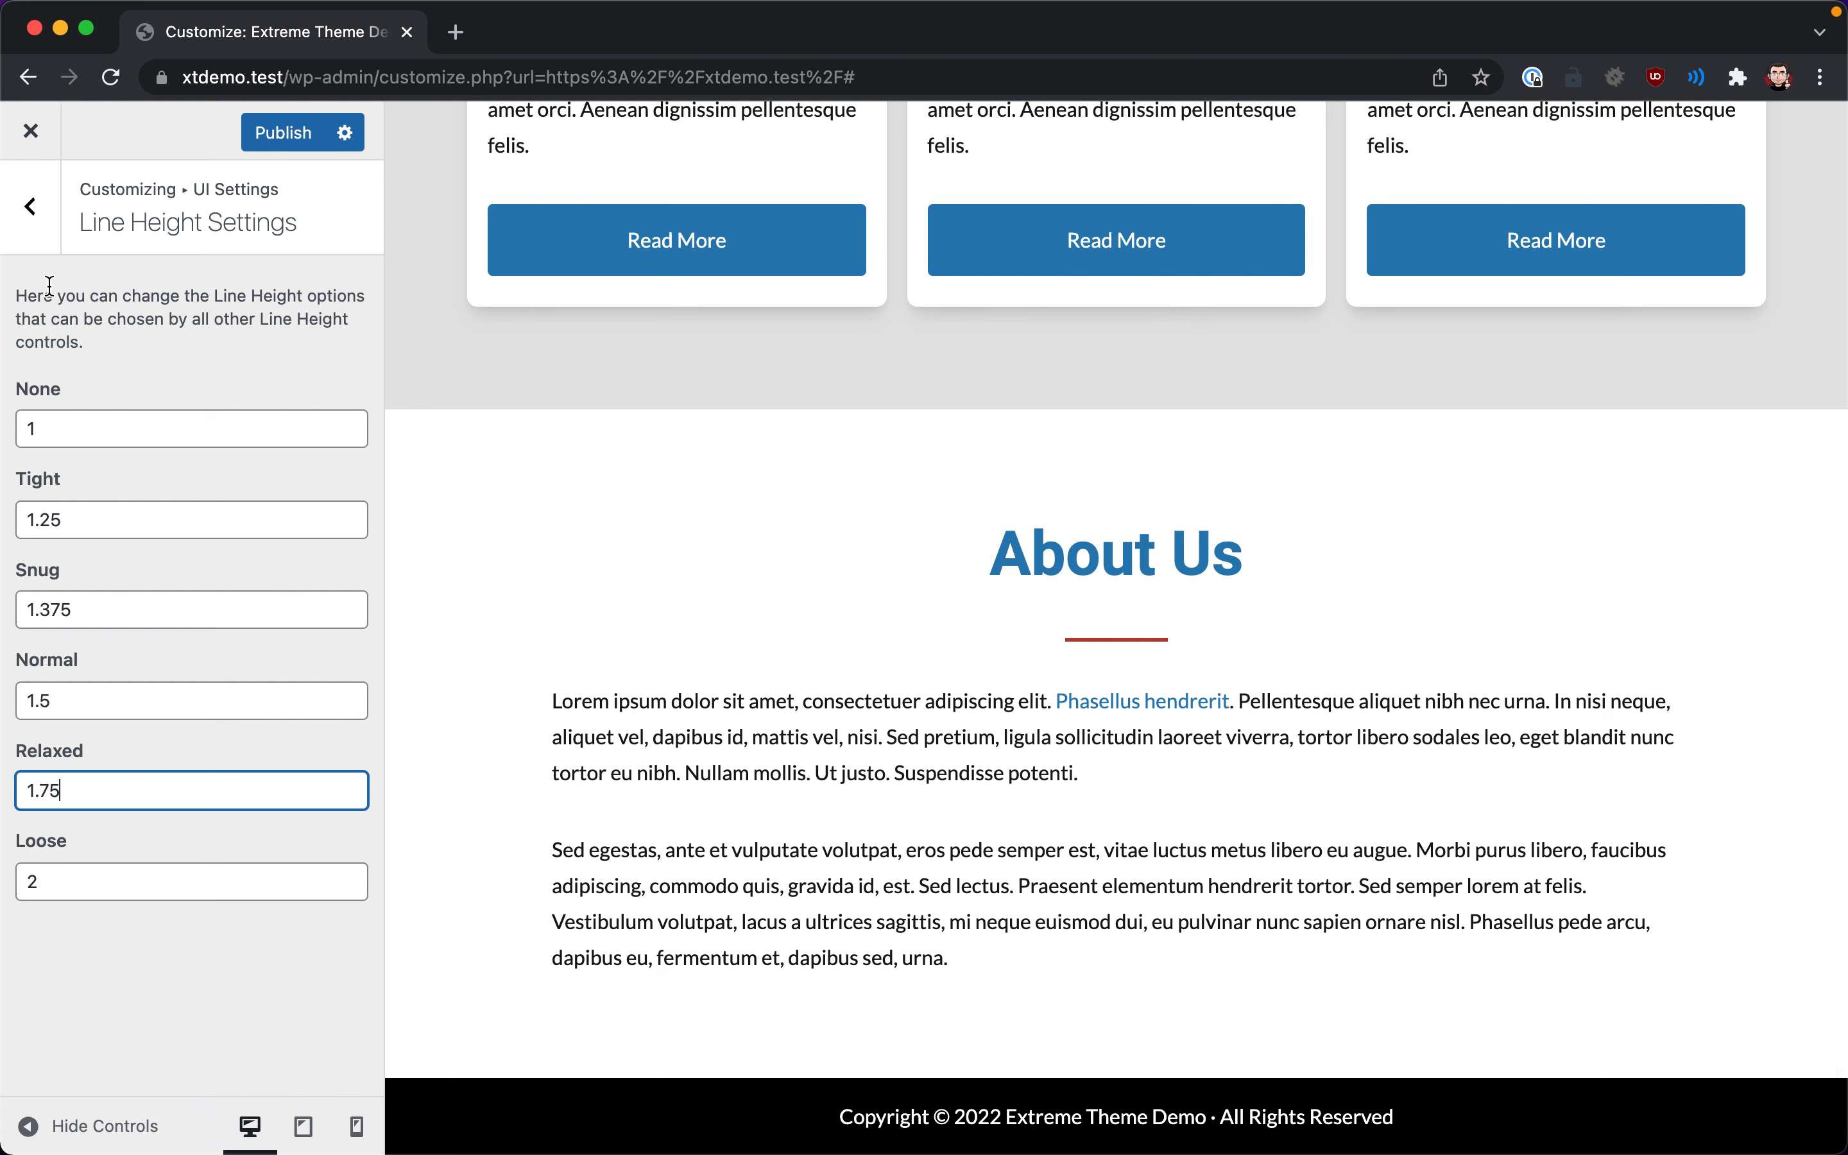
- Open the Color Settings under UI Settings and review the Gray, Primary and Secondary color shades
{"action": "left_click", "coordinate": [42, 235]}
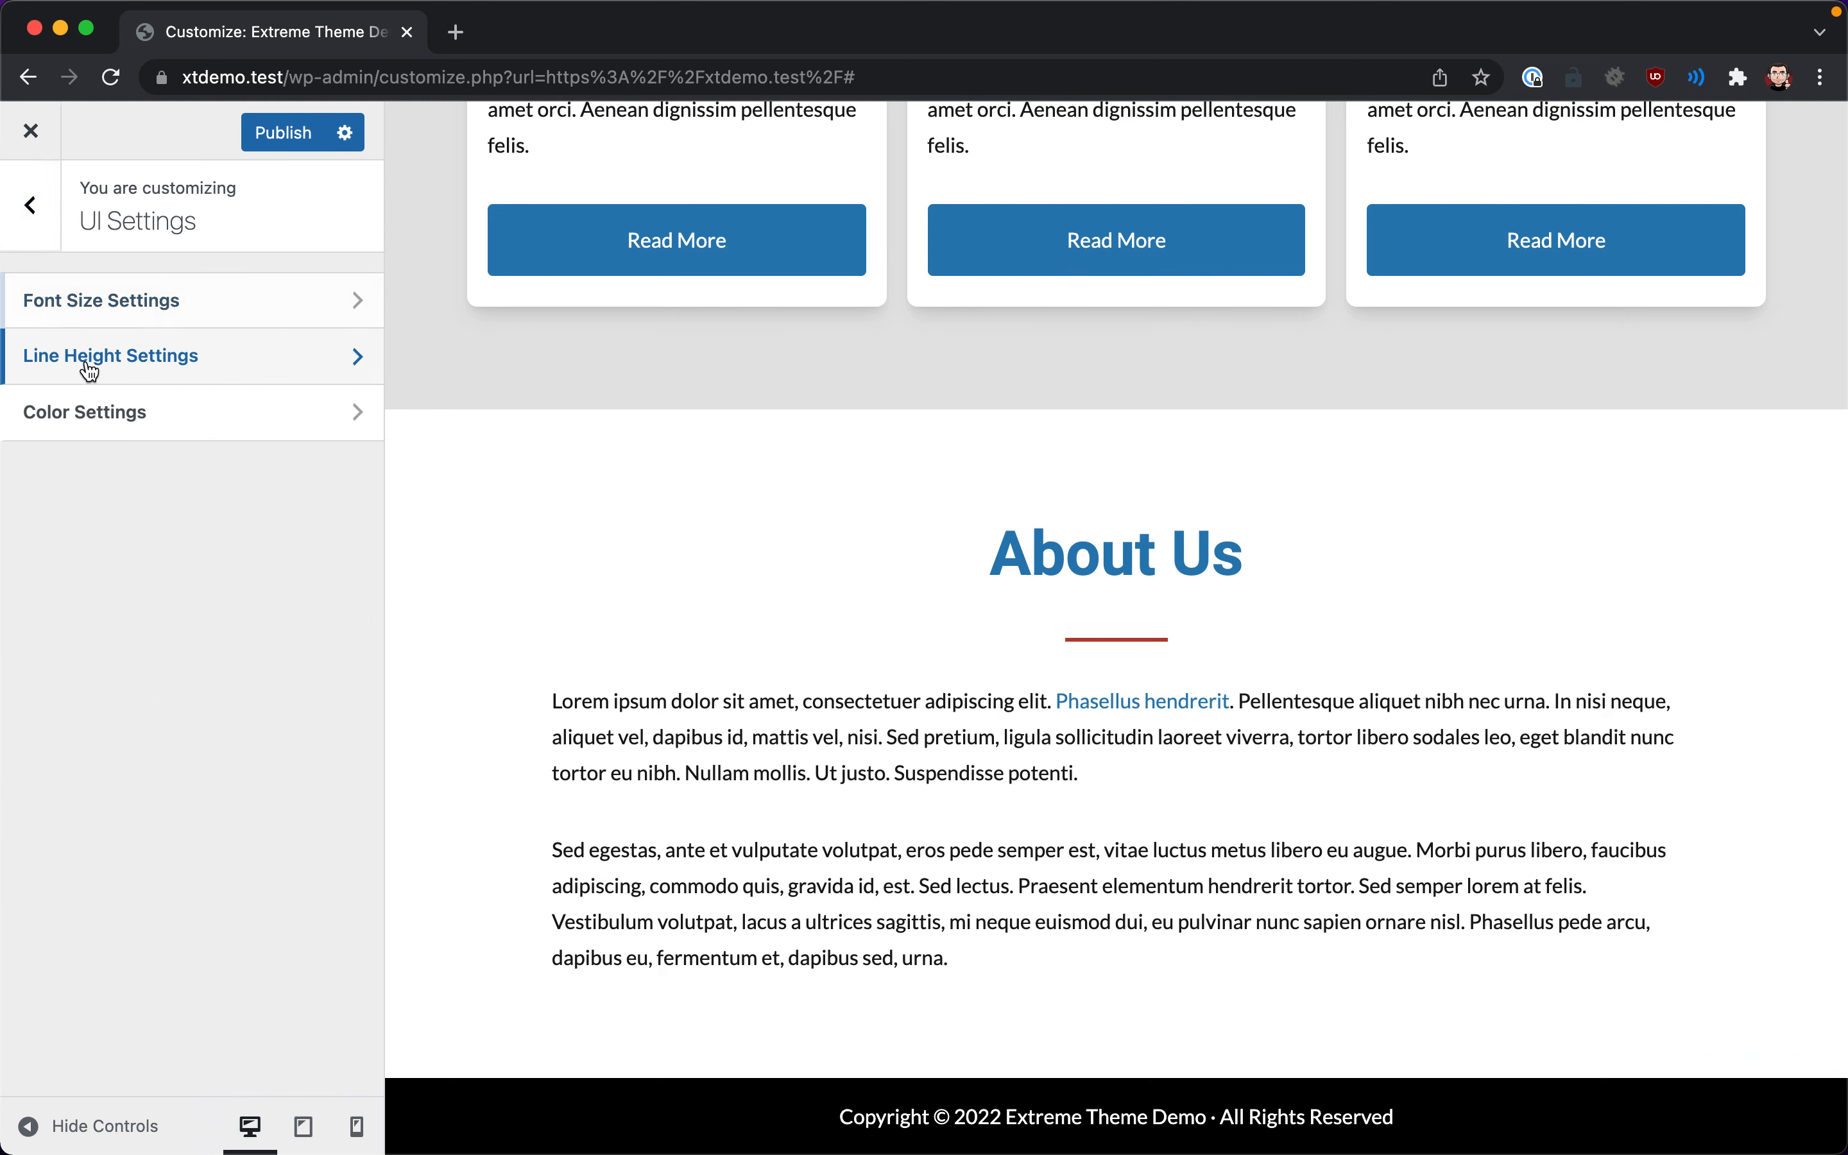
{"action": "left_click", "coordinate": [75, 433]}
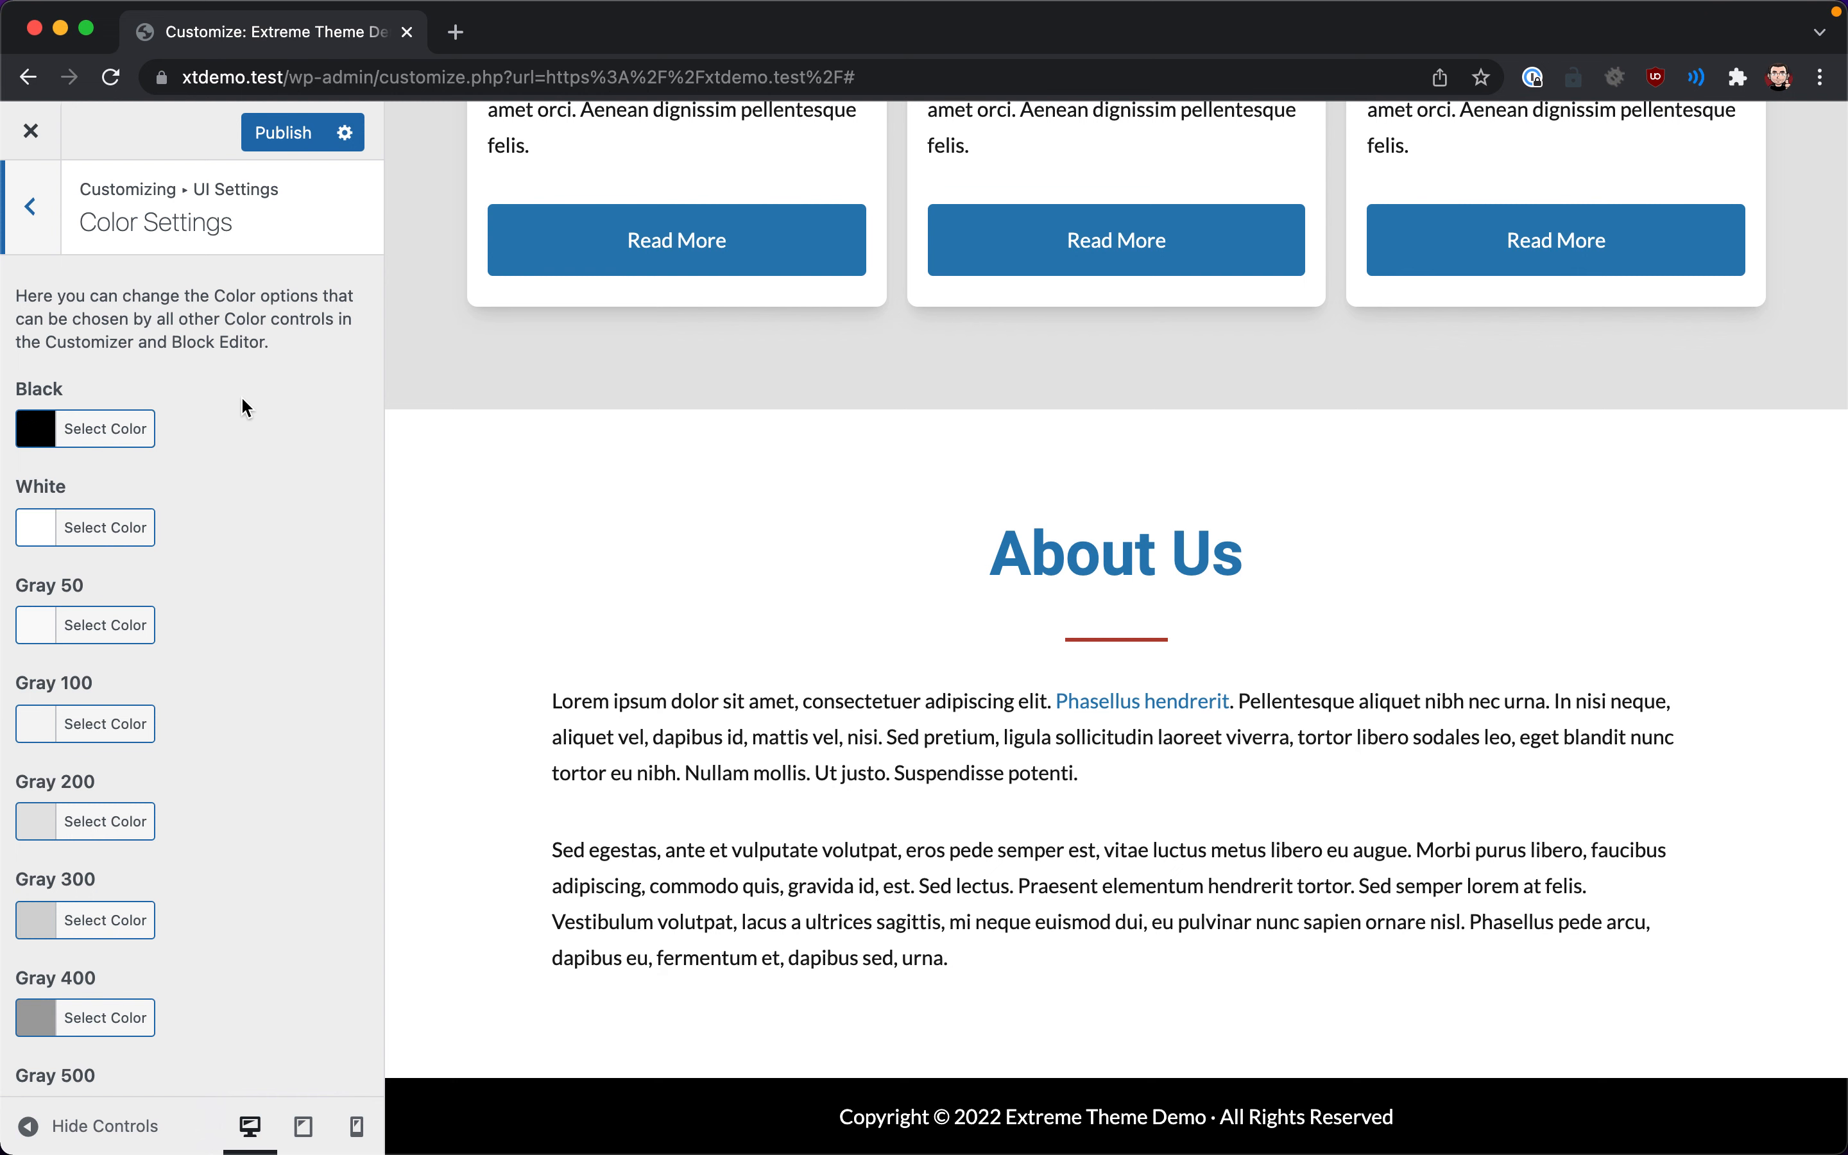
{"action": "scroll", "coordinate": [244, 403], "scroll_direction": "down", "scroll_amount": 8}
{"action": "scroll", "coordinate": [242, 399], "scroll_direction": "down", "scroll_amount": 15}
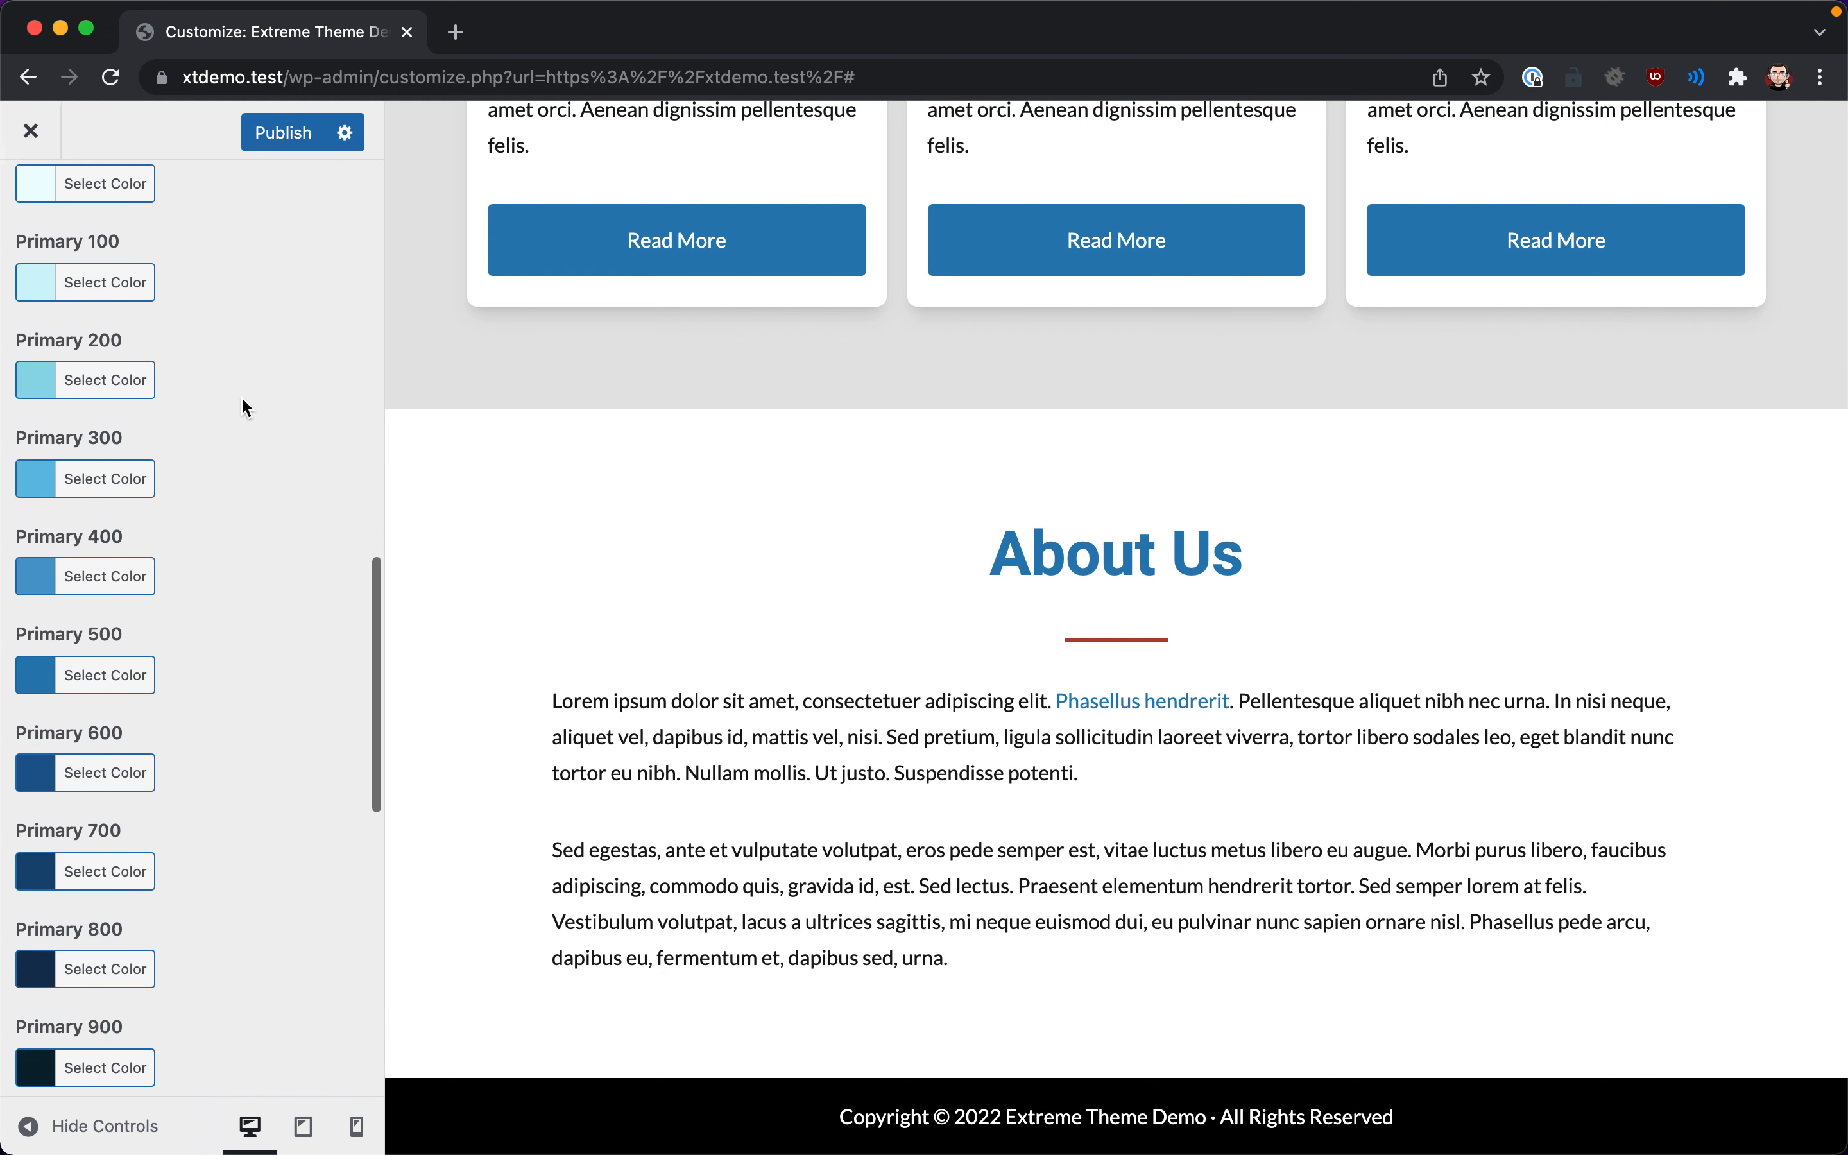
{"action": "scroll", "coordinate": [243, 400], "scroll_direction": "up", "scroll_amount": 15}
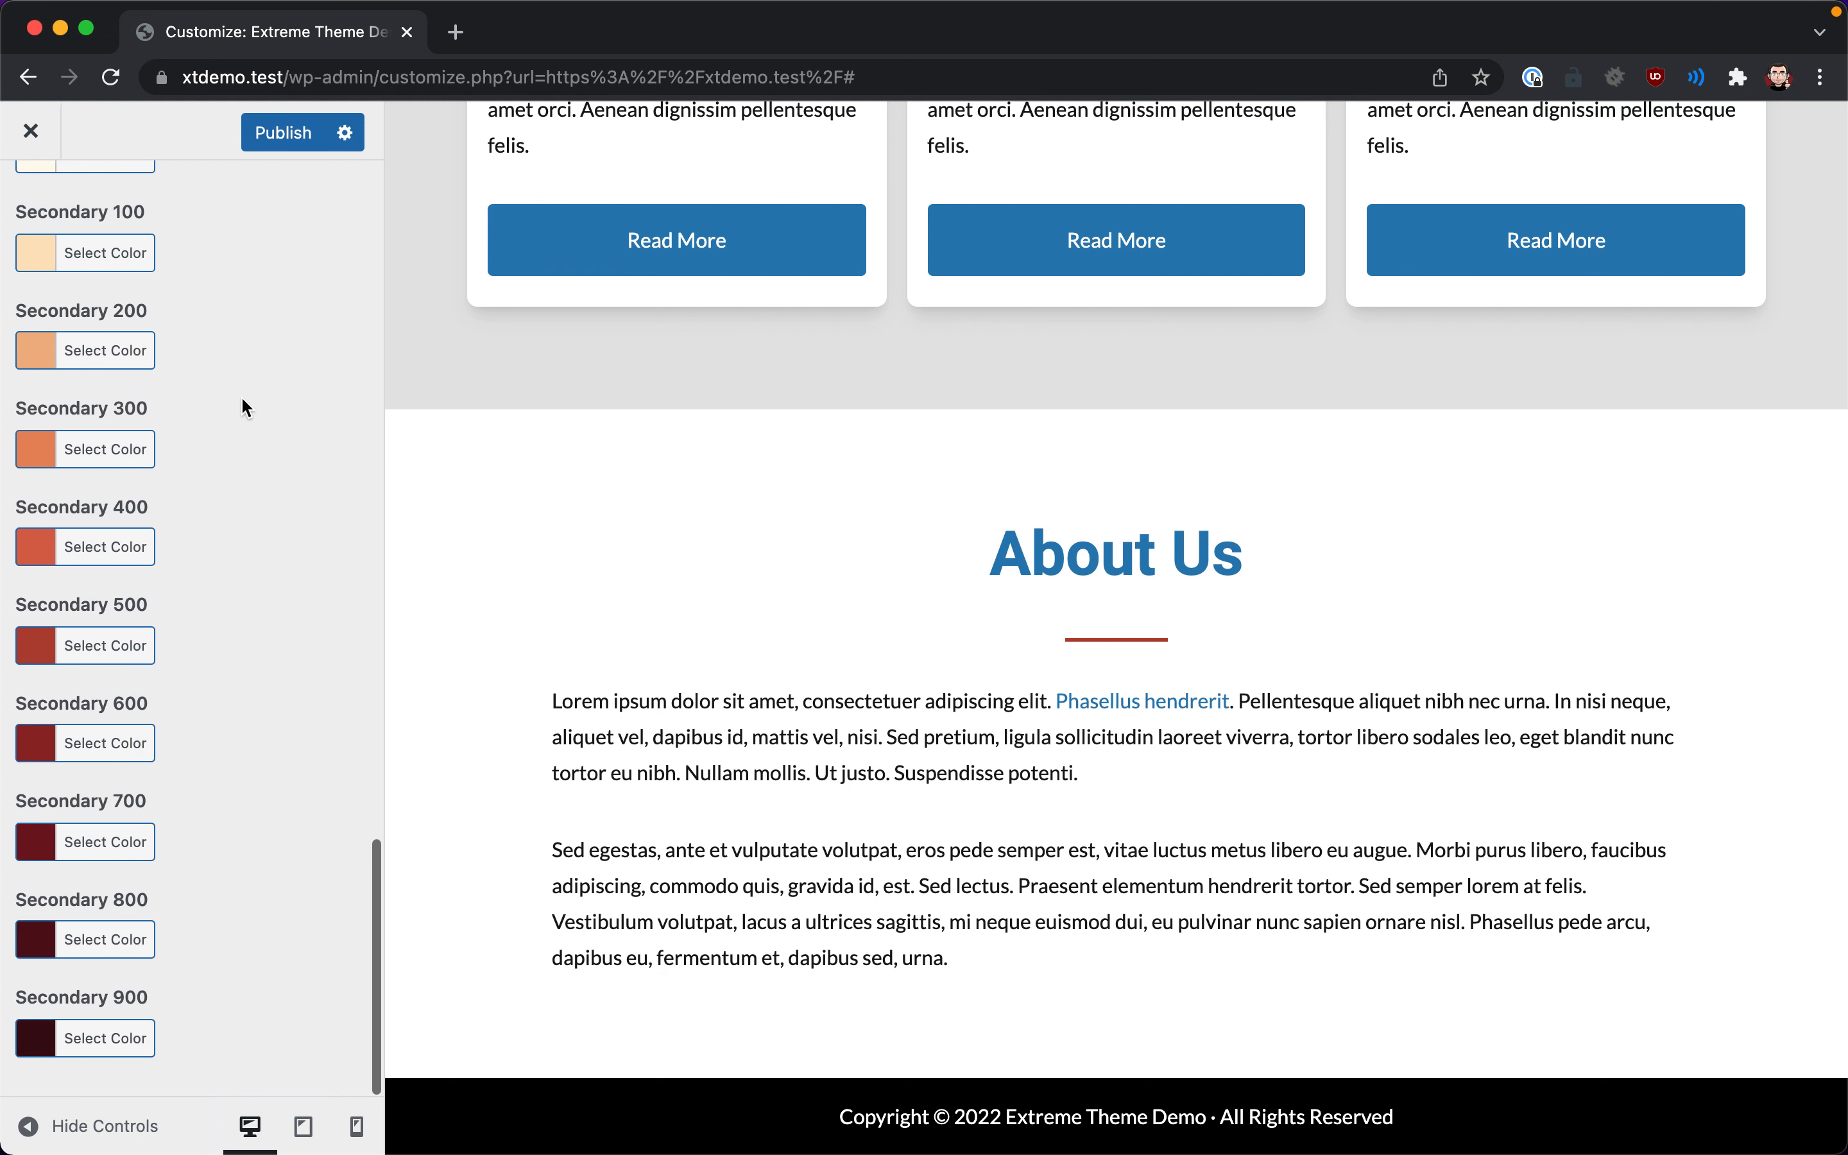
{"action": "scroll", "coordinate": [242, 400], "scroll_direction": "up", "scroll_amount": 15}
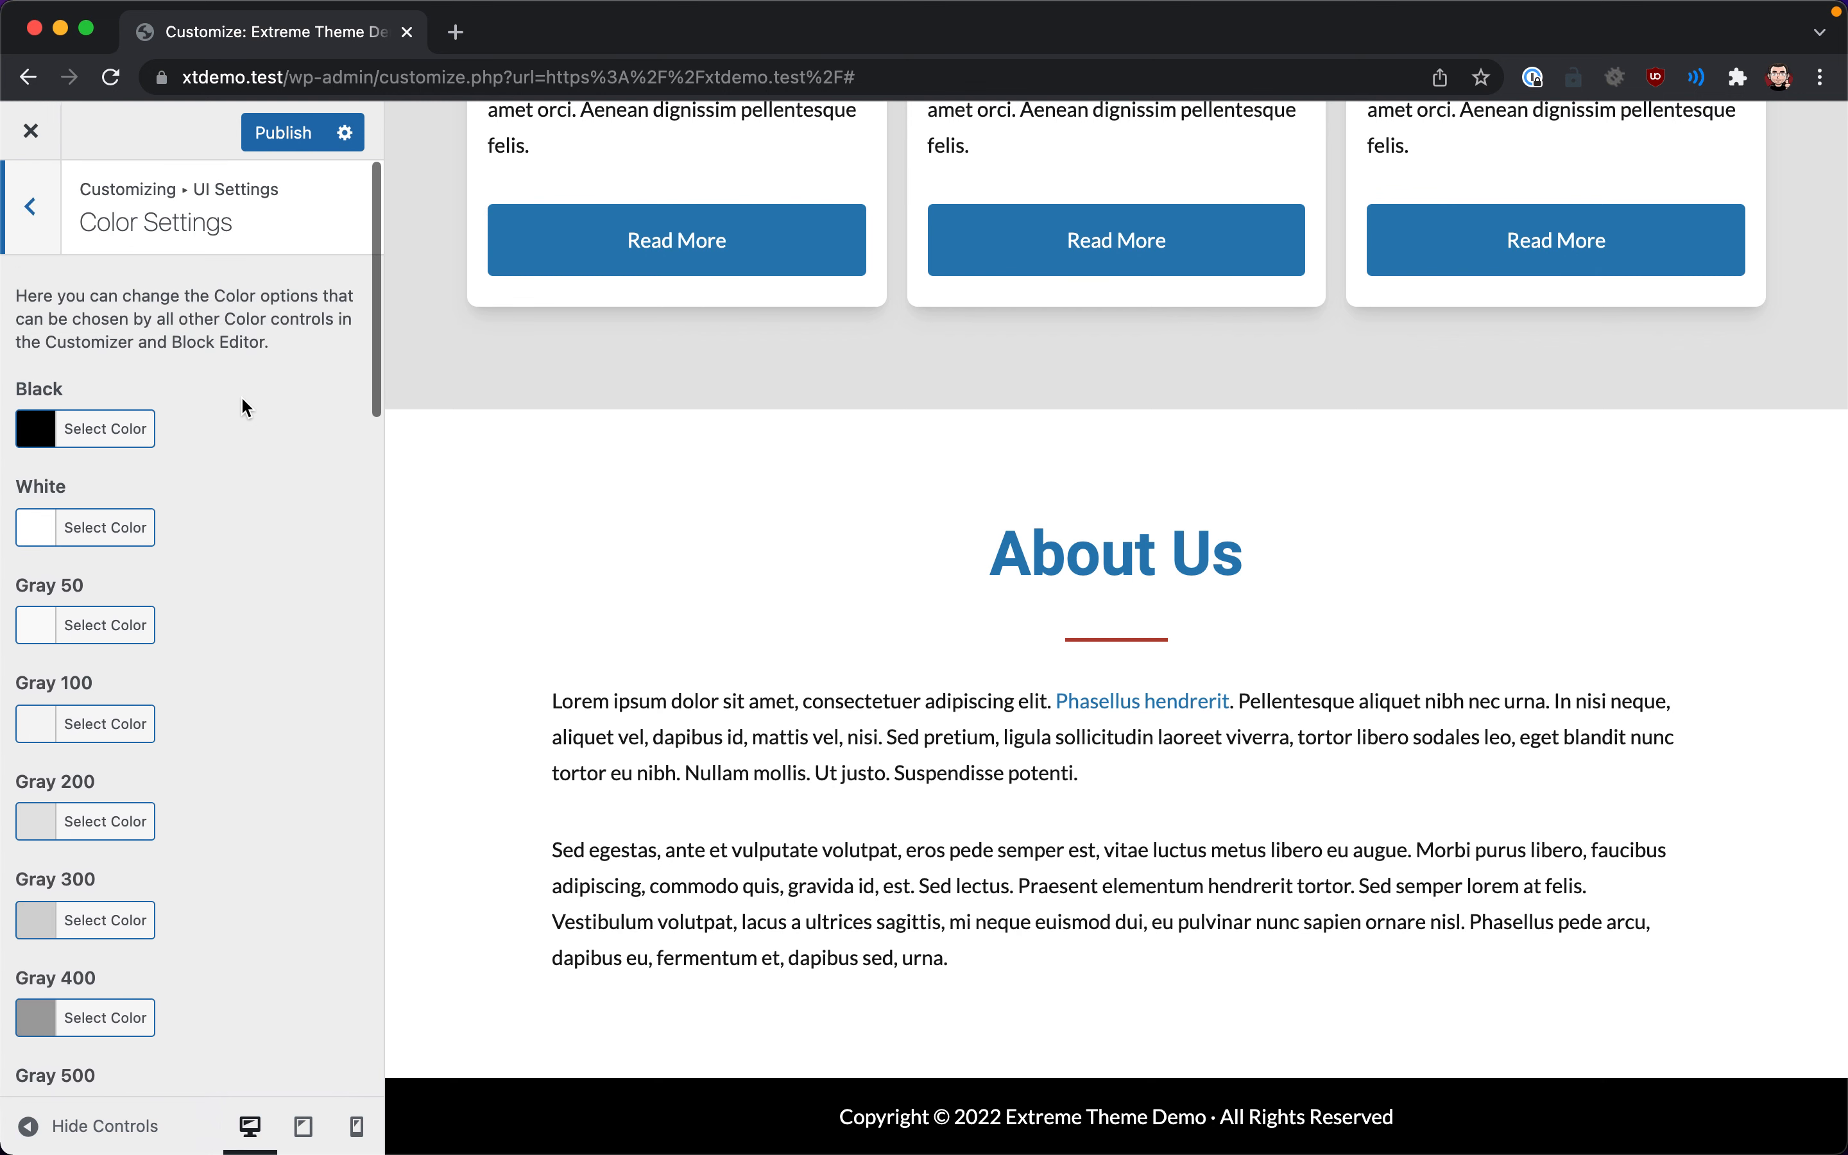
{"action": "scroll", "coordinate": [243, 400], "scroll_direction": "down", "scroll_amount": 15}
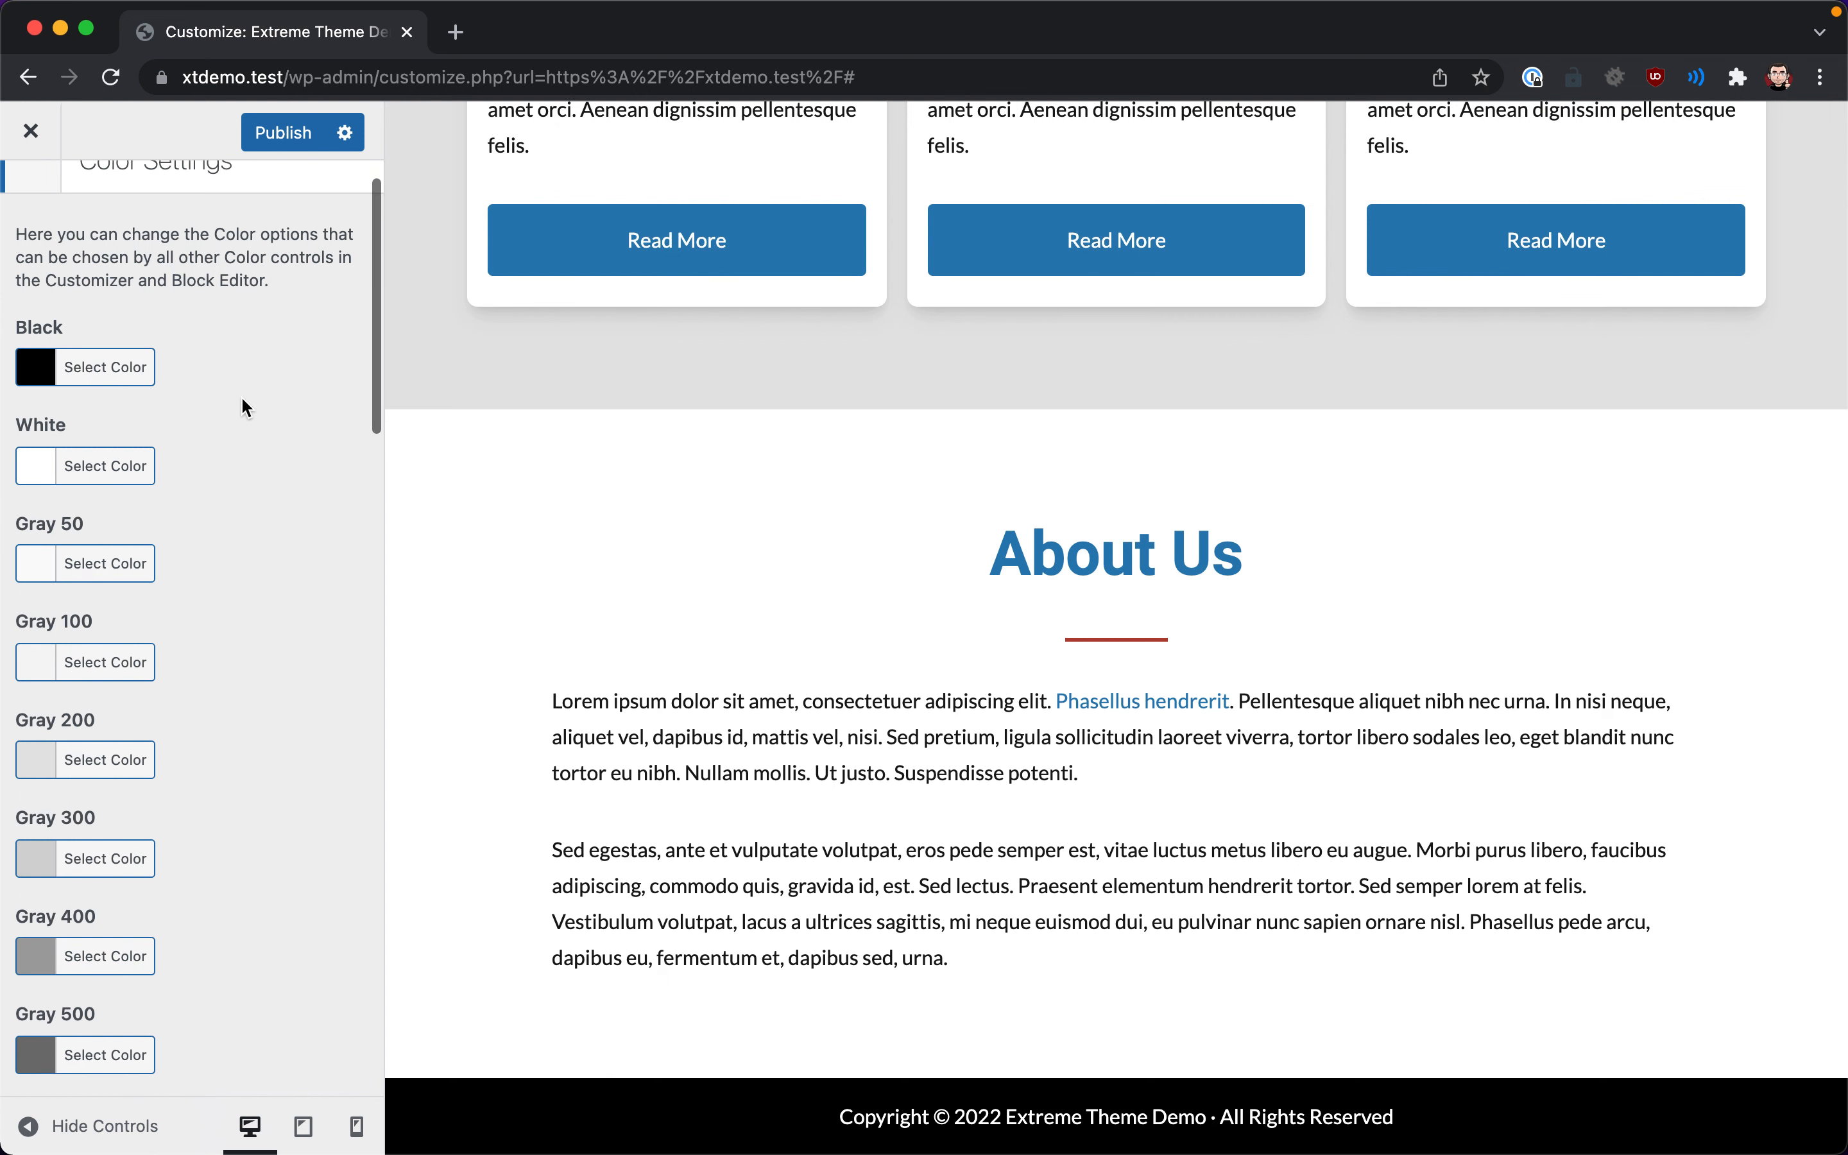
{"action": "scroll", "coordinate": [241, 396], "scroll_direction": "down", "scroll_amount": 3}
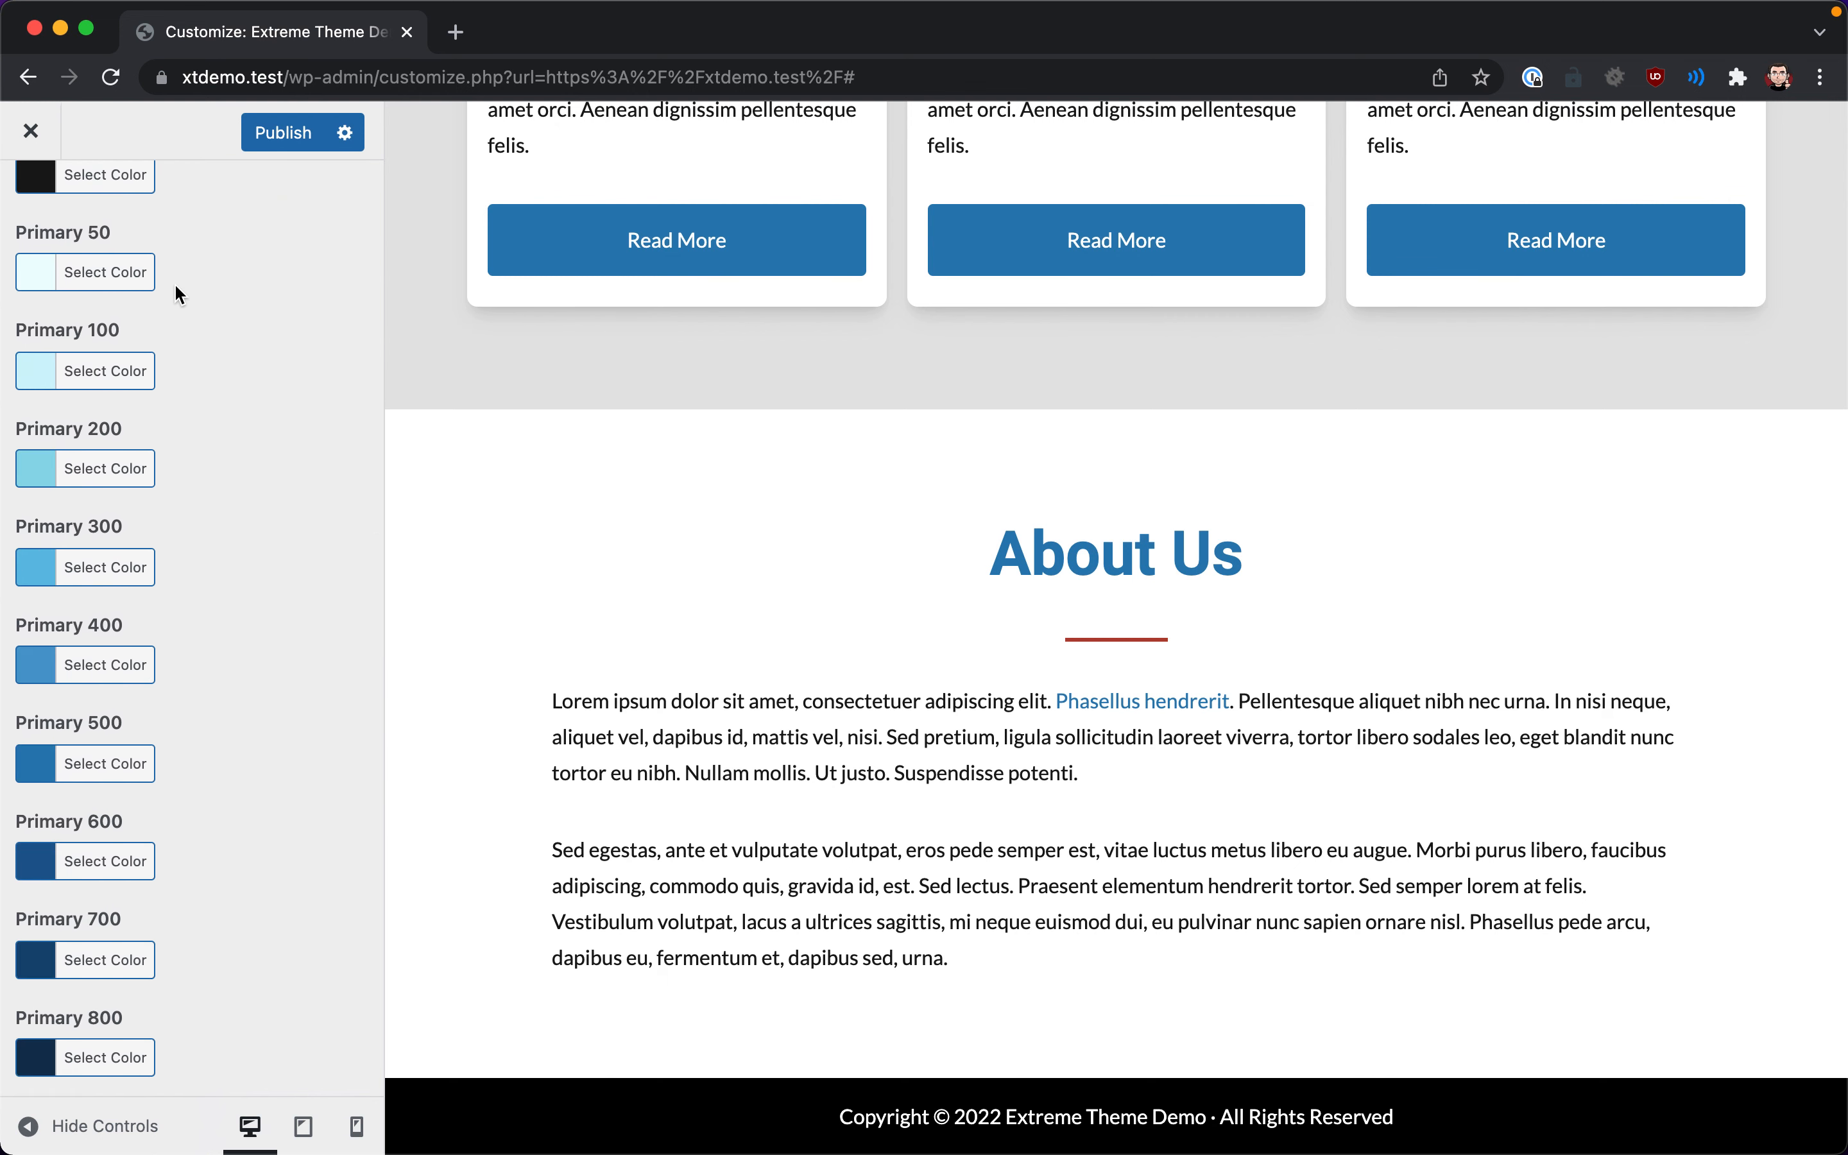
{"action": "scroll", "coordinate": [204, 588], "scroll_direction": "down", "scroll_amount": 3}
{"action": "scroll", "coordinate": [205, 636], "scroll_direction": "down", "scroll_amount": 5}
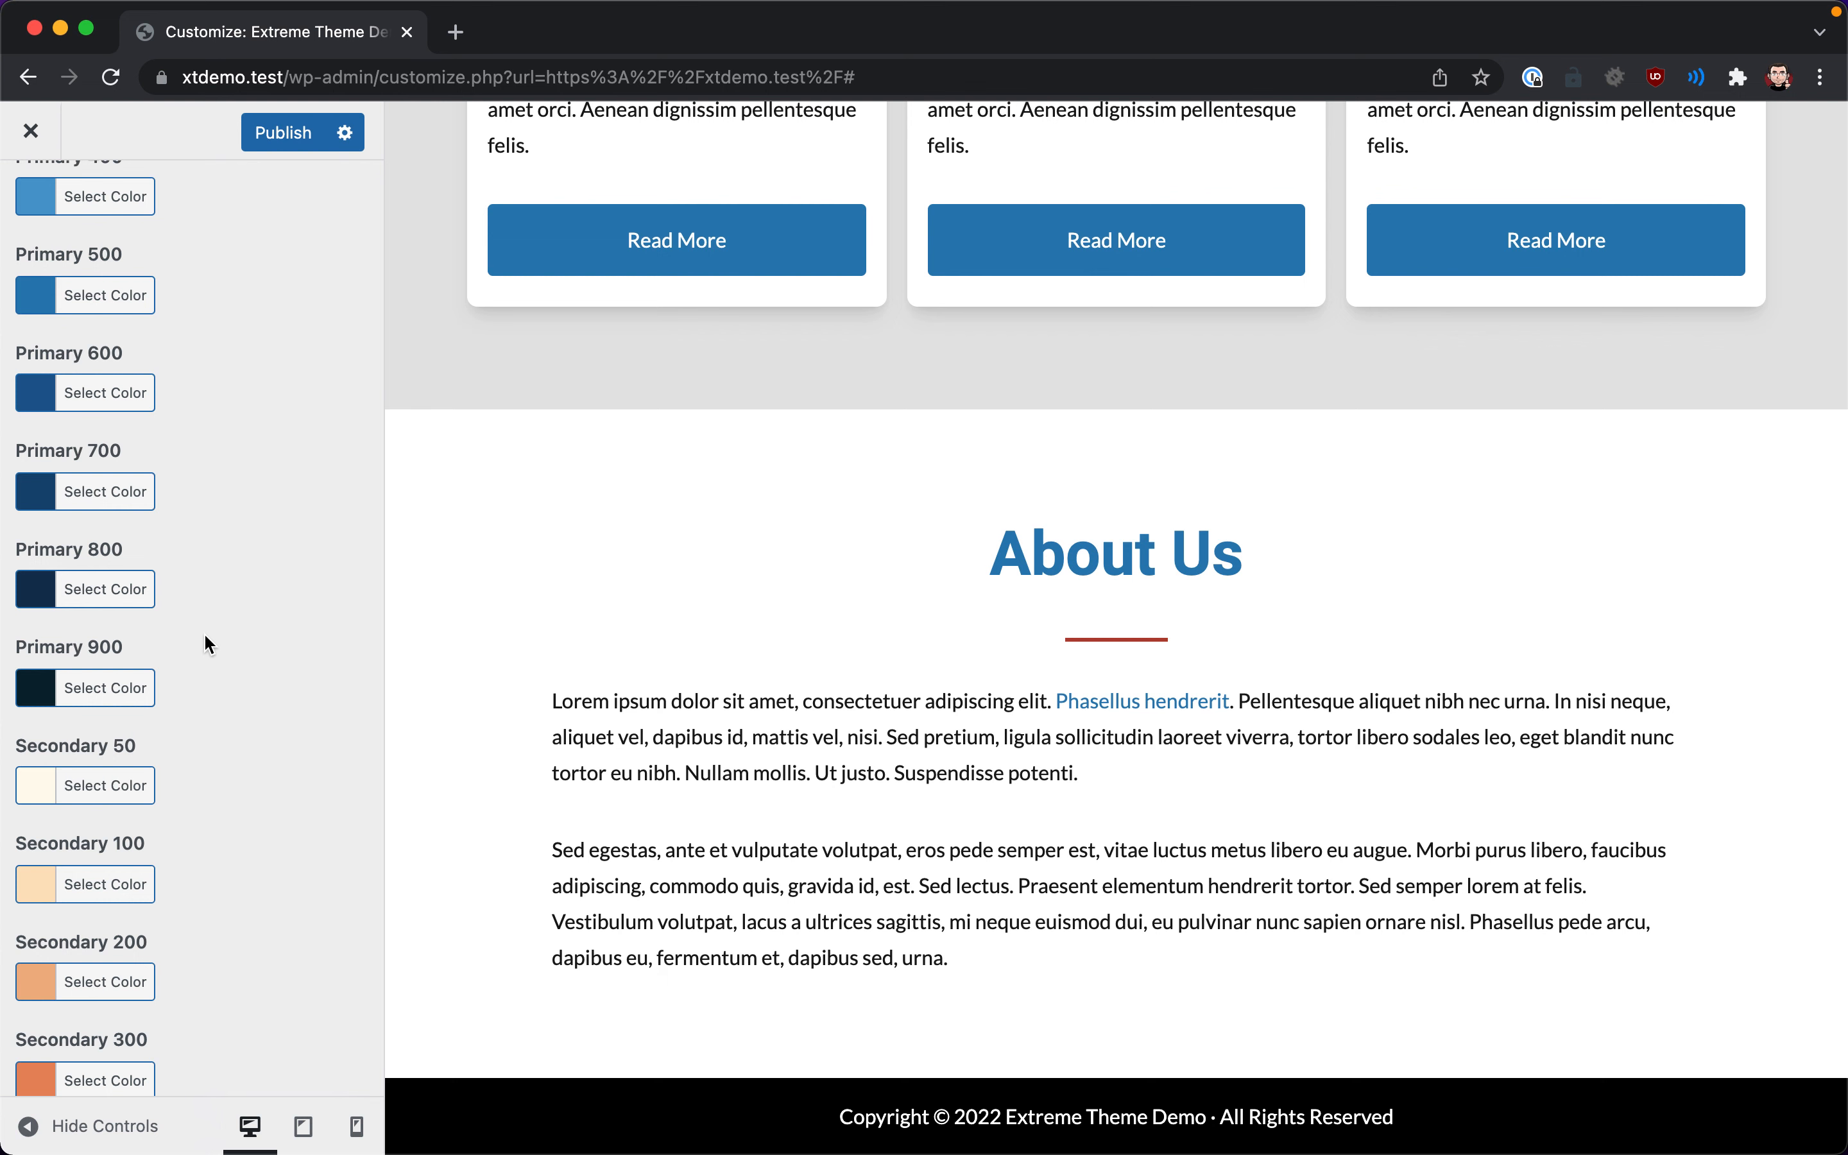
{"action": "scroll", "coordinate": [205, 635], "scroll_direction": "up", "scroll_amount": 4}
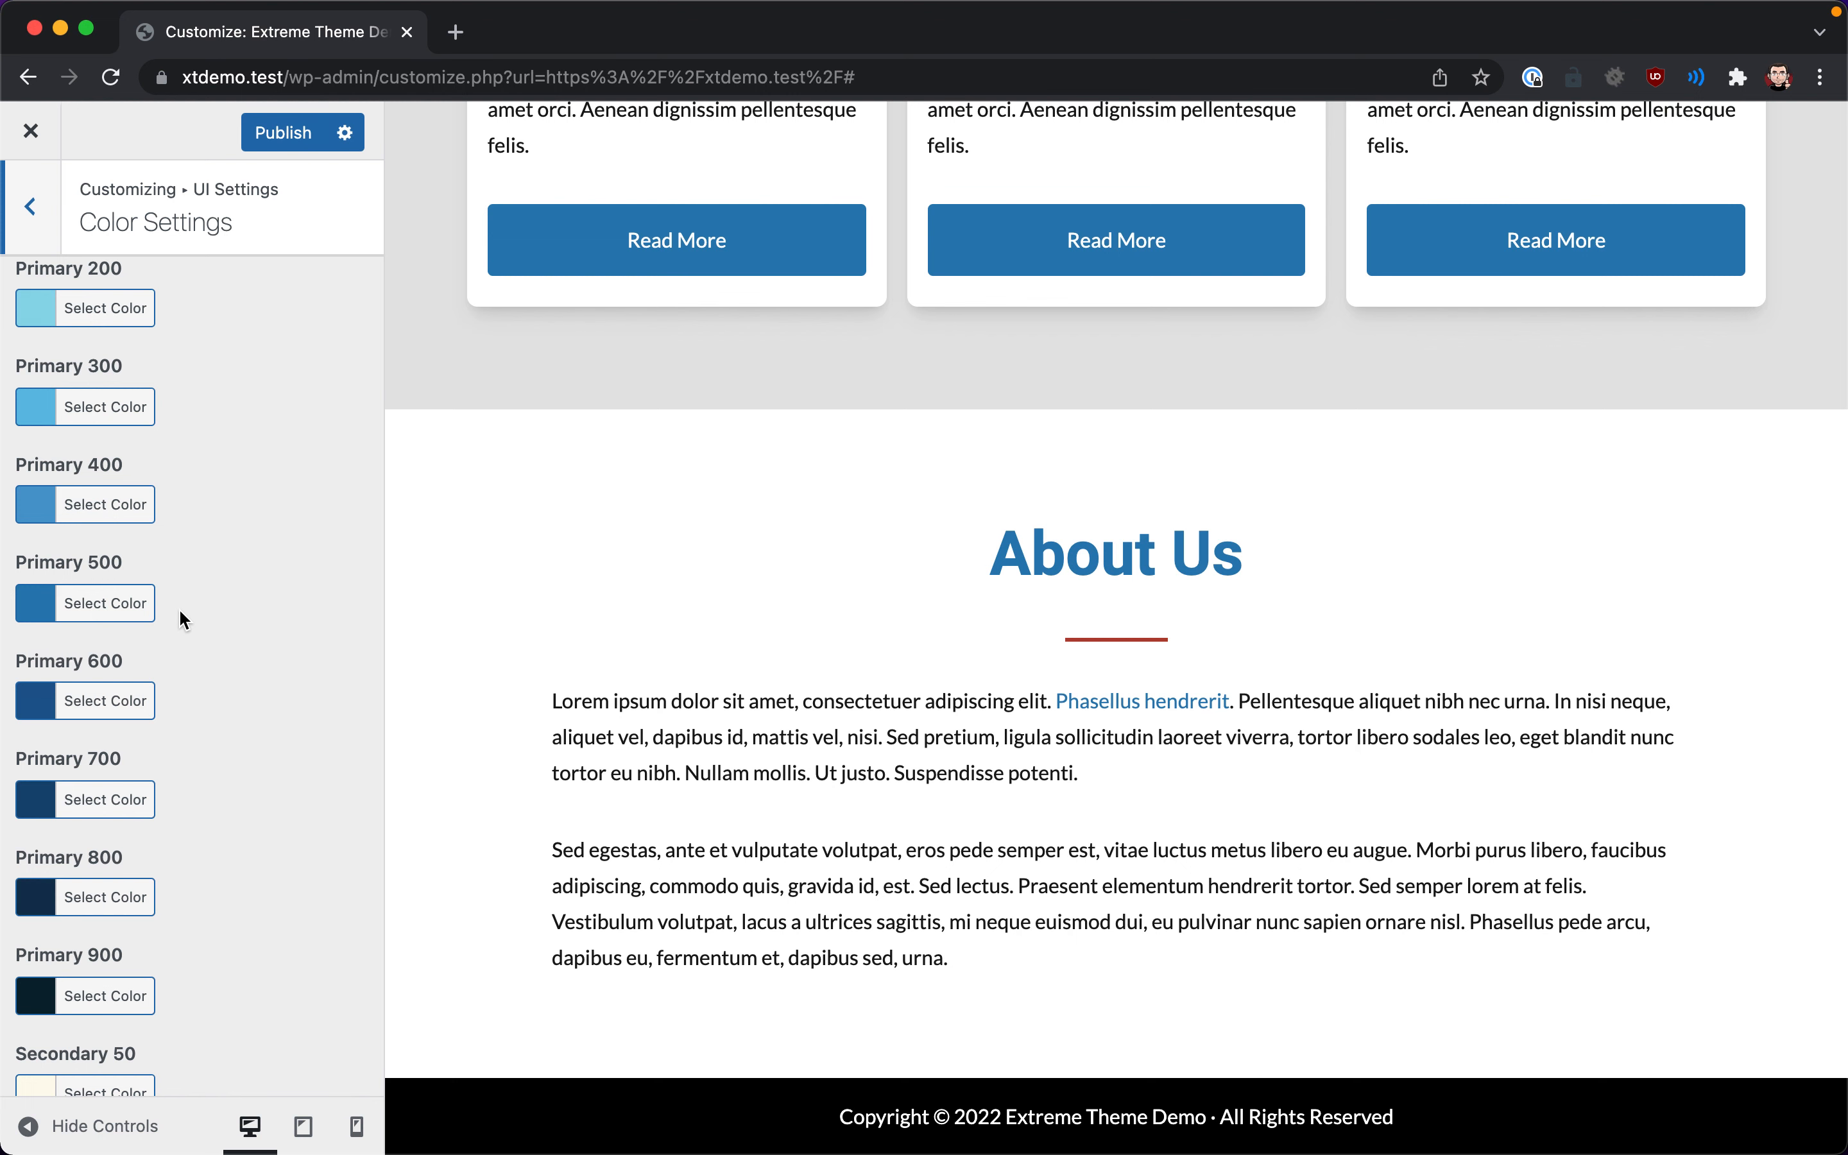
- Inspect the color picker of Primary 500, close it without changes and go back to the first colors in the list
{"action": "left_click", "coordinate": [88, 603]}
{"action": "left_click", "coordinate": [90, 608]}
{"action": "left_click", "coordinate": [133, 554]}
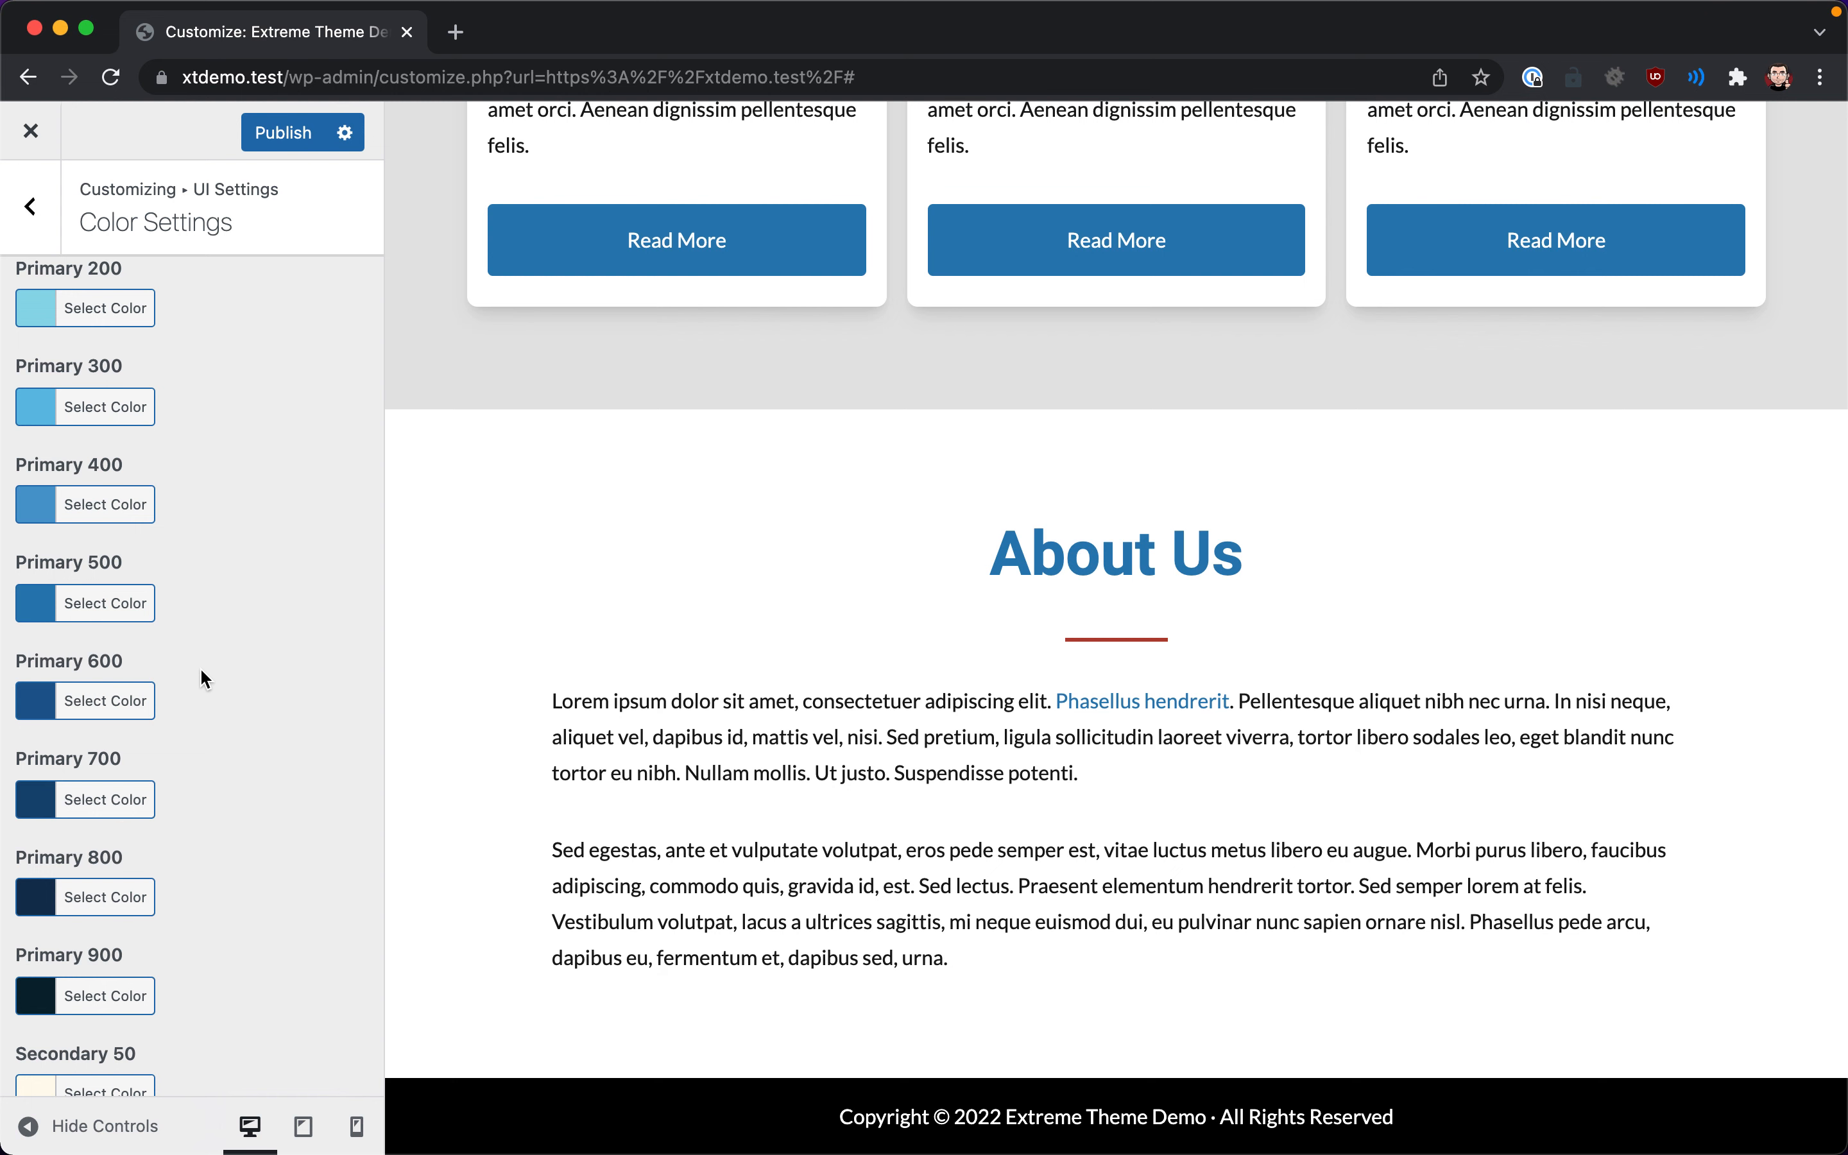
{"action": "scroll", "coordinate": [201, 671], "scroll_direction": "up", "scroll_amount": 15}
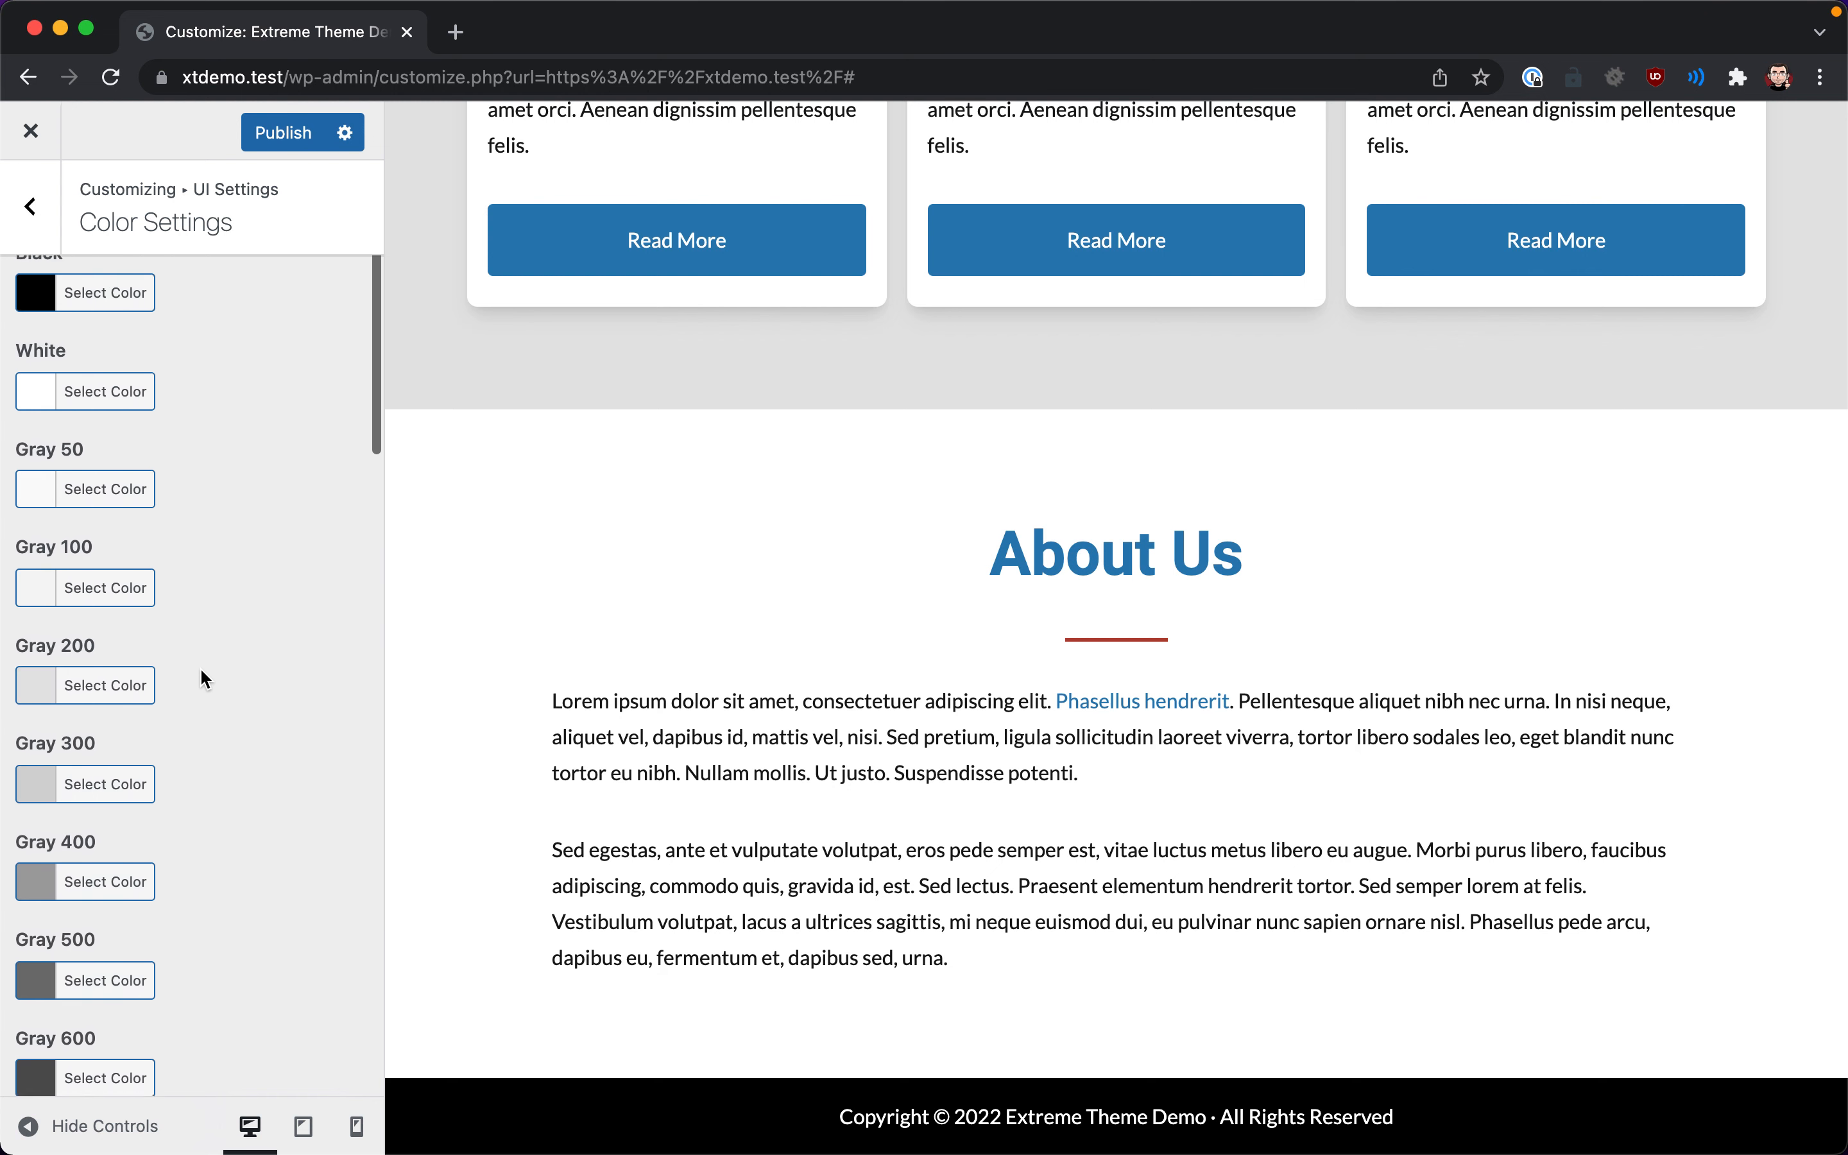
{"action": "scroll", "coordinate": [206, 615], "scroll_direction": "up", "scroll_amount": 2}
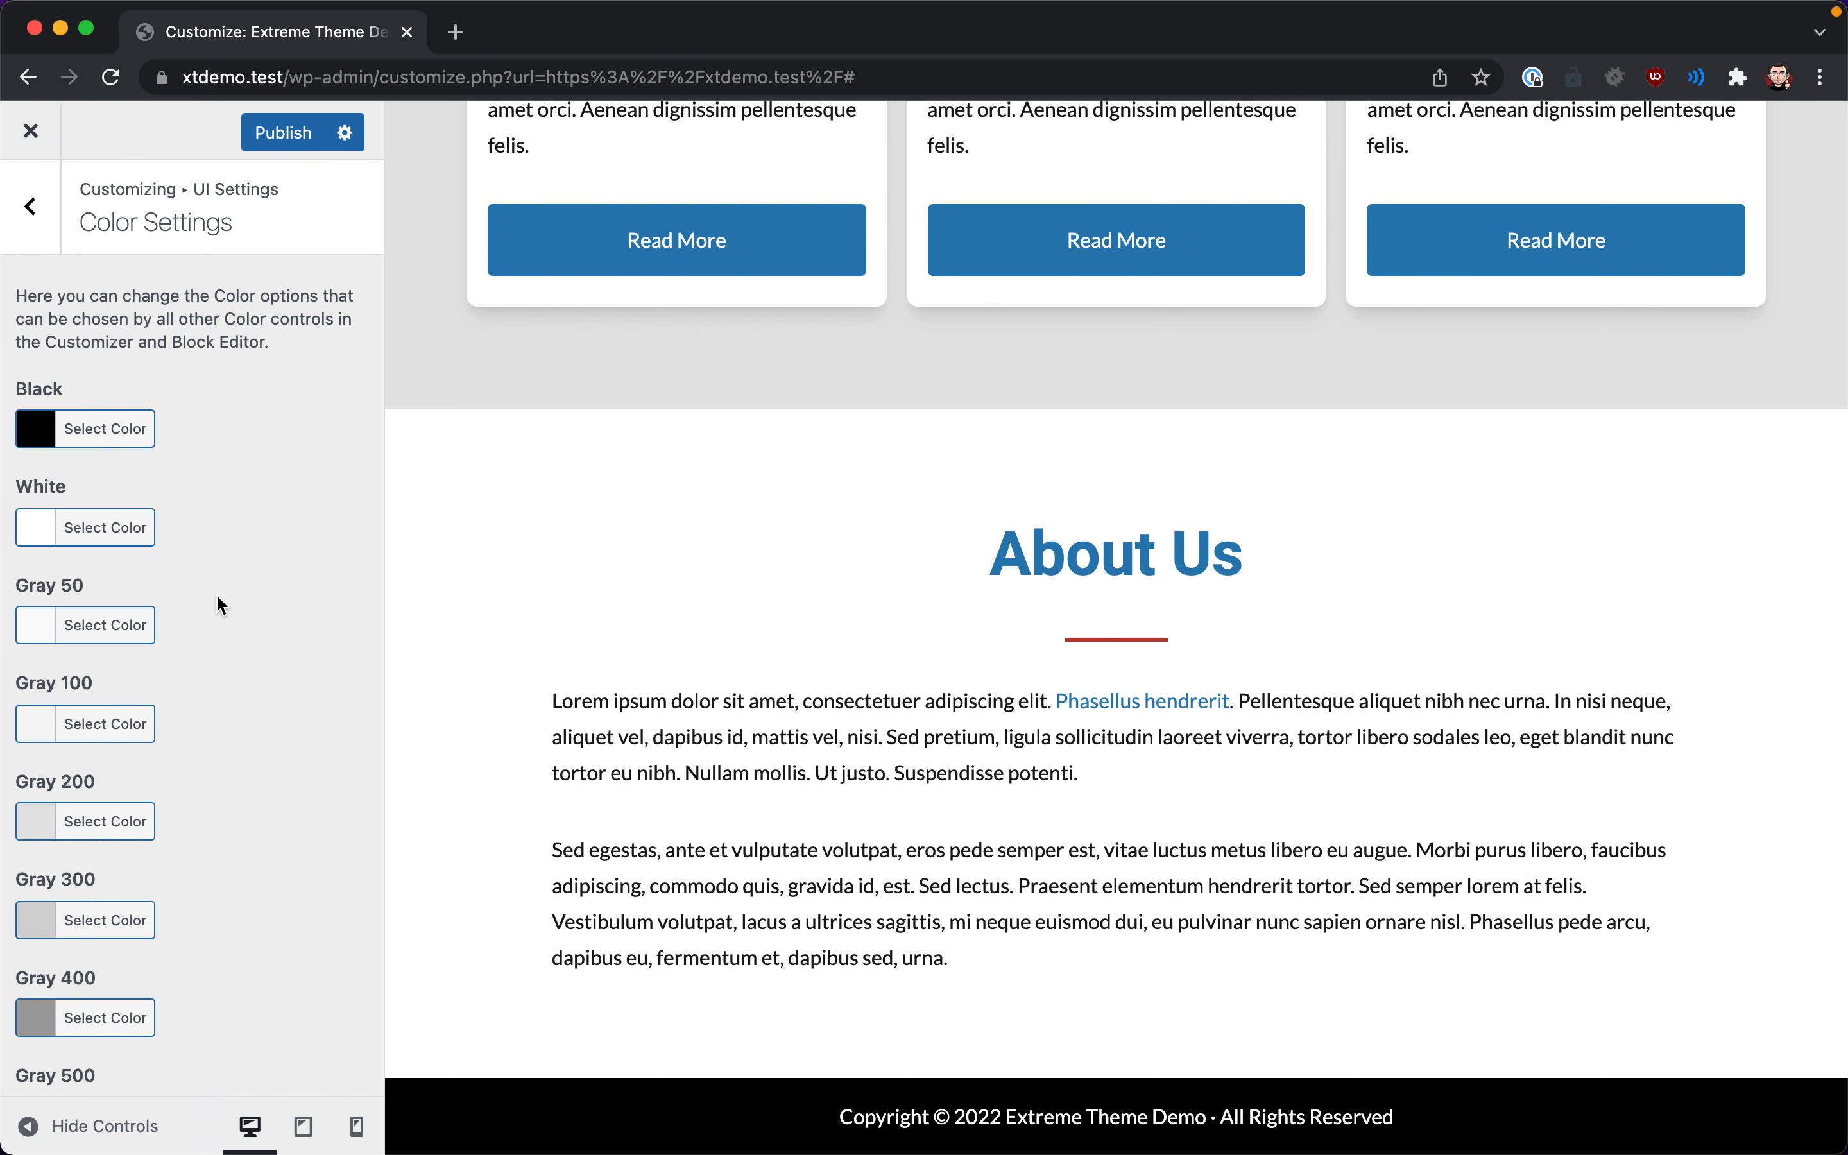
- Search Google for "tailwind color palette" in a new browser tab and open the Tailwind Shades site
{"action": "key", "text": "super+t"}
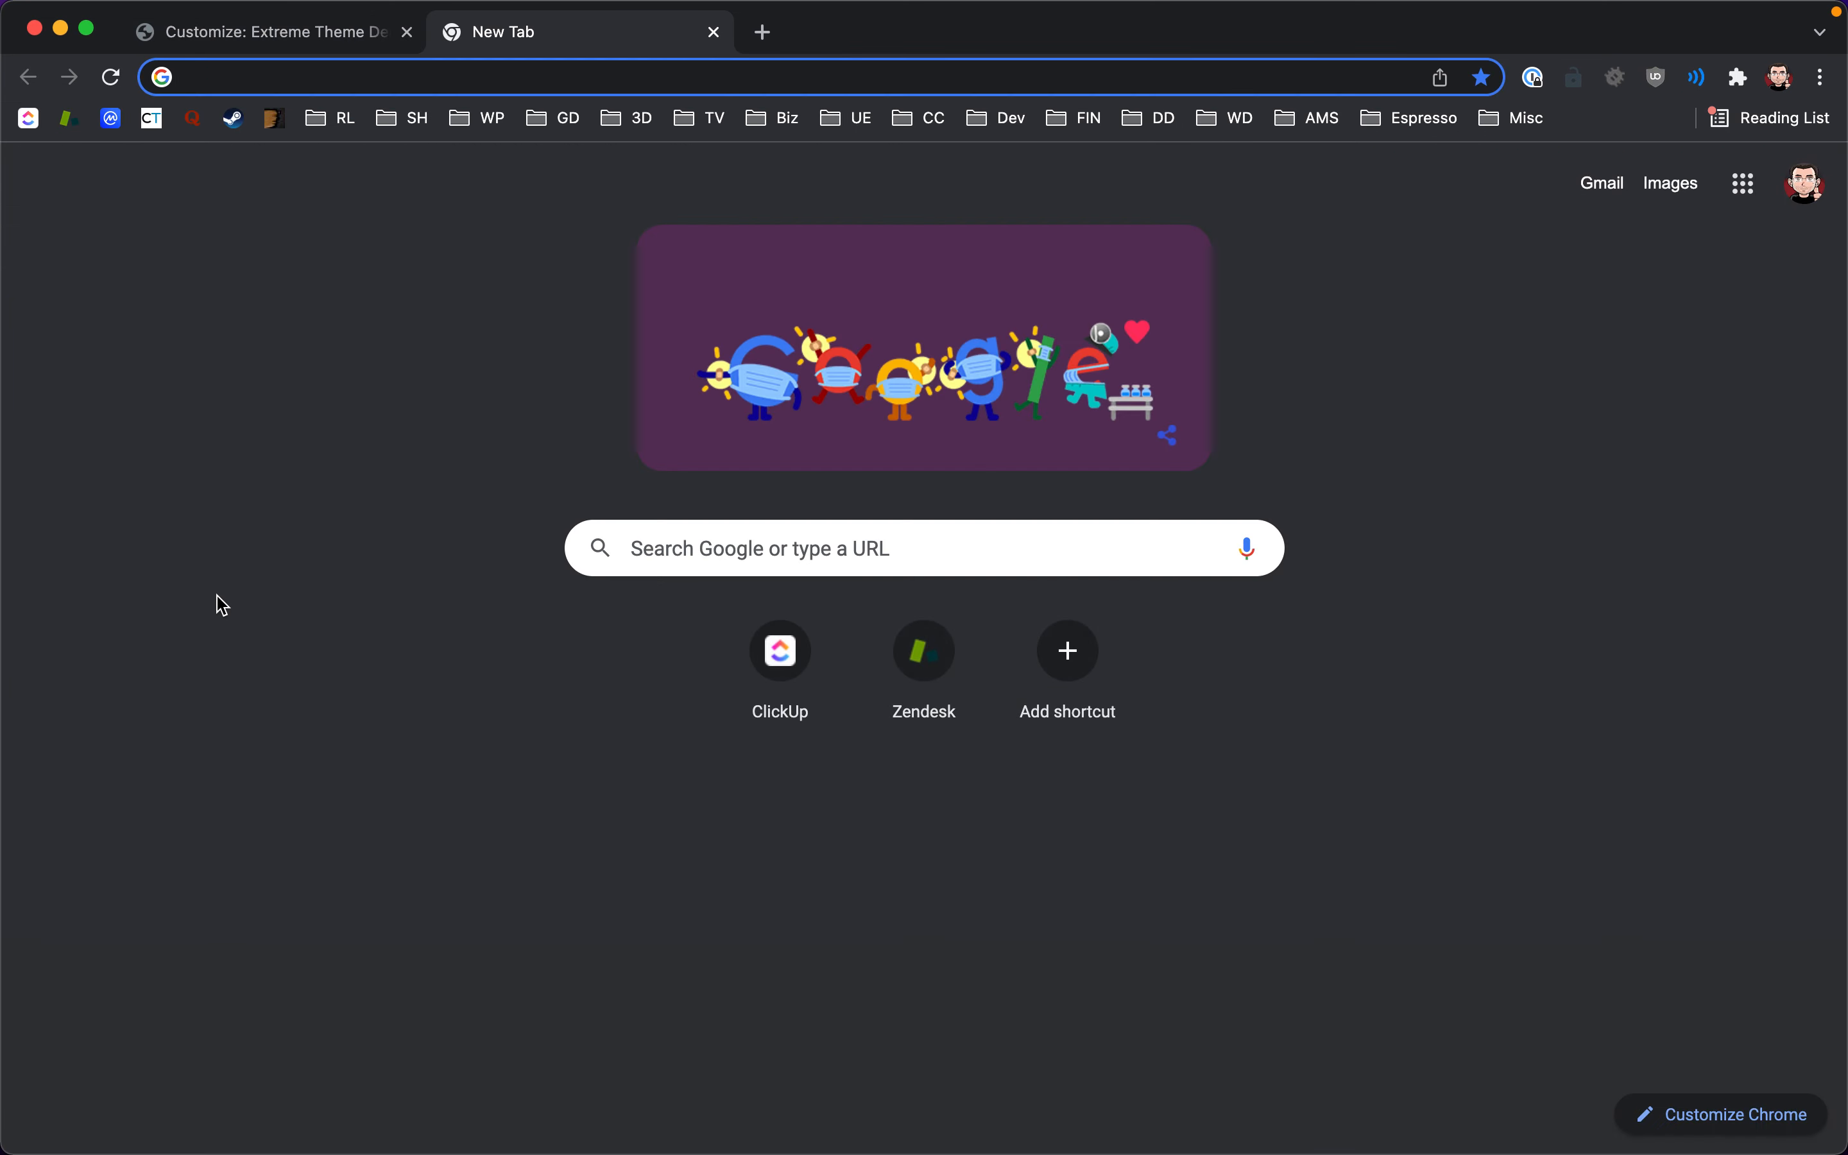
{"action": "type", "text": "tailwind "}
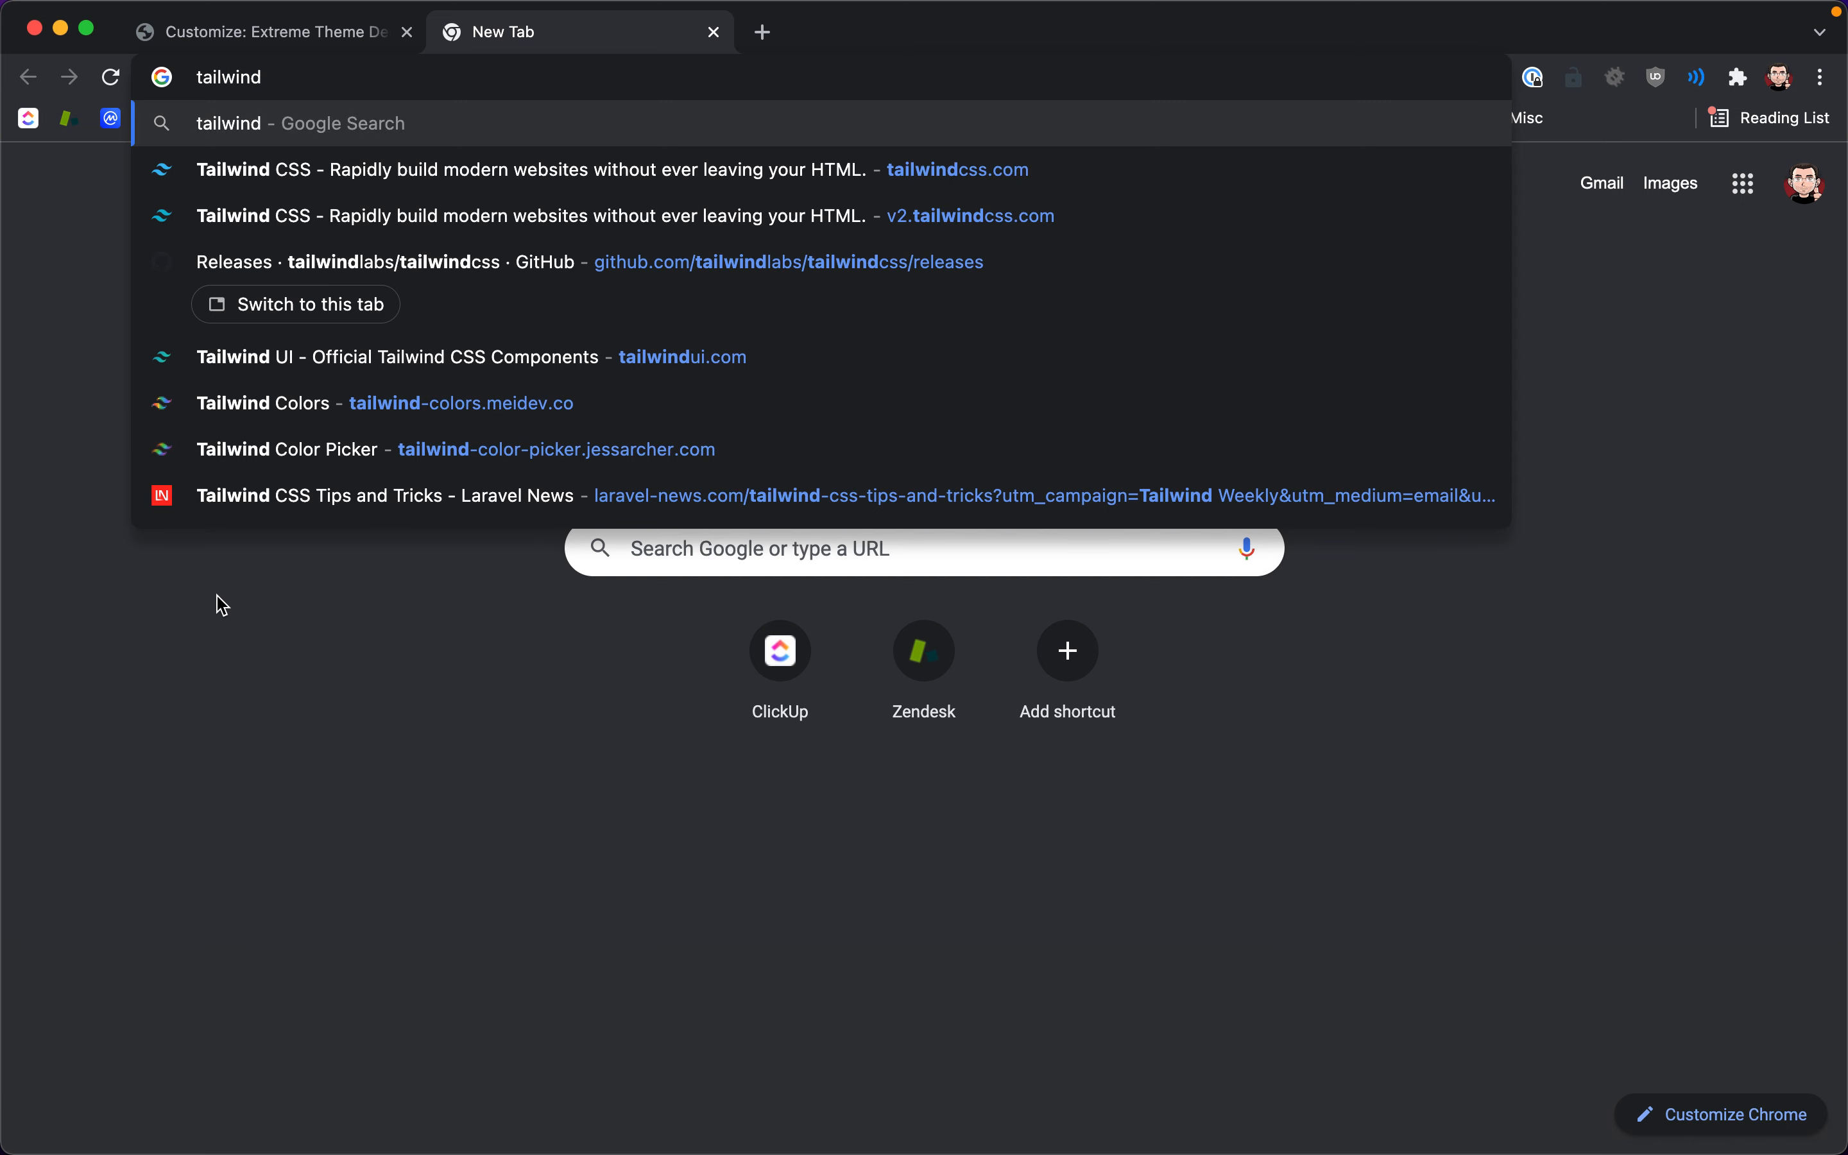
{"action": "type", "text": "color pa"}
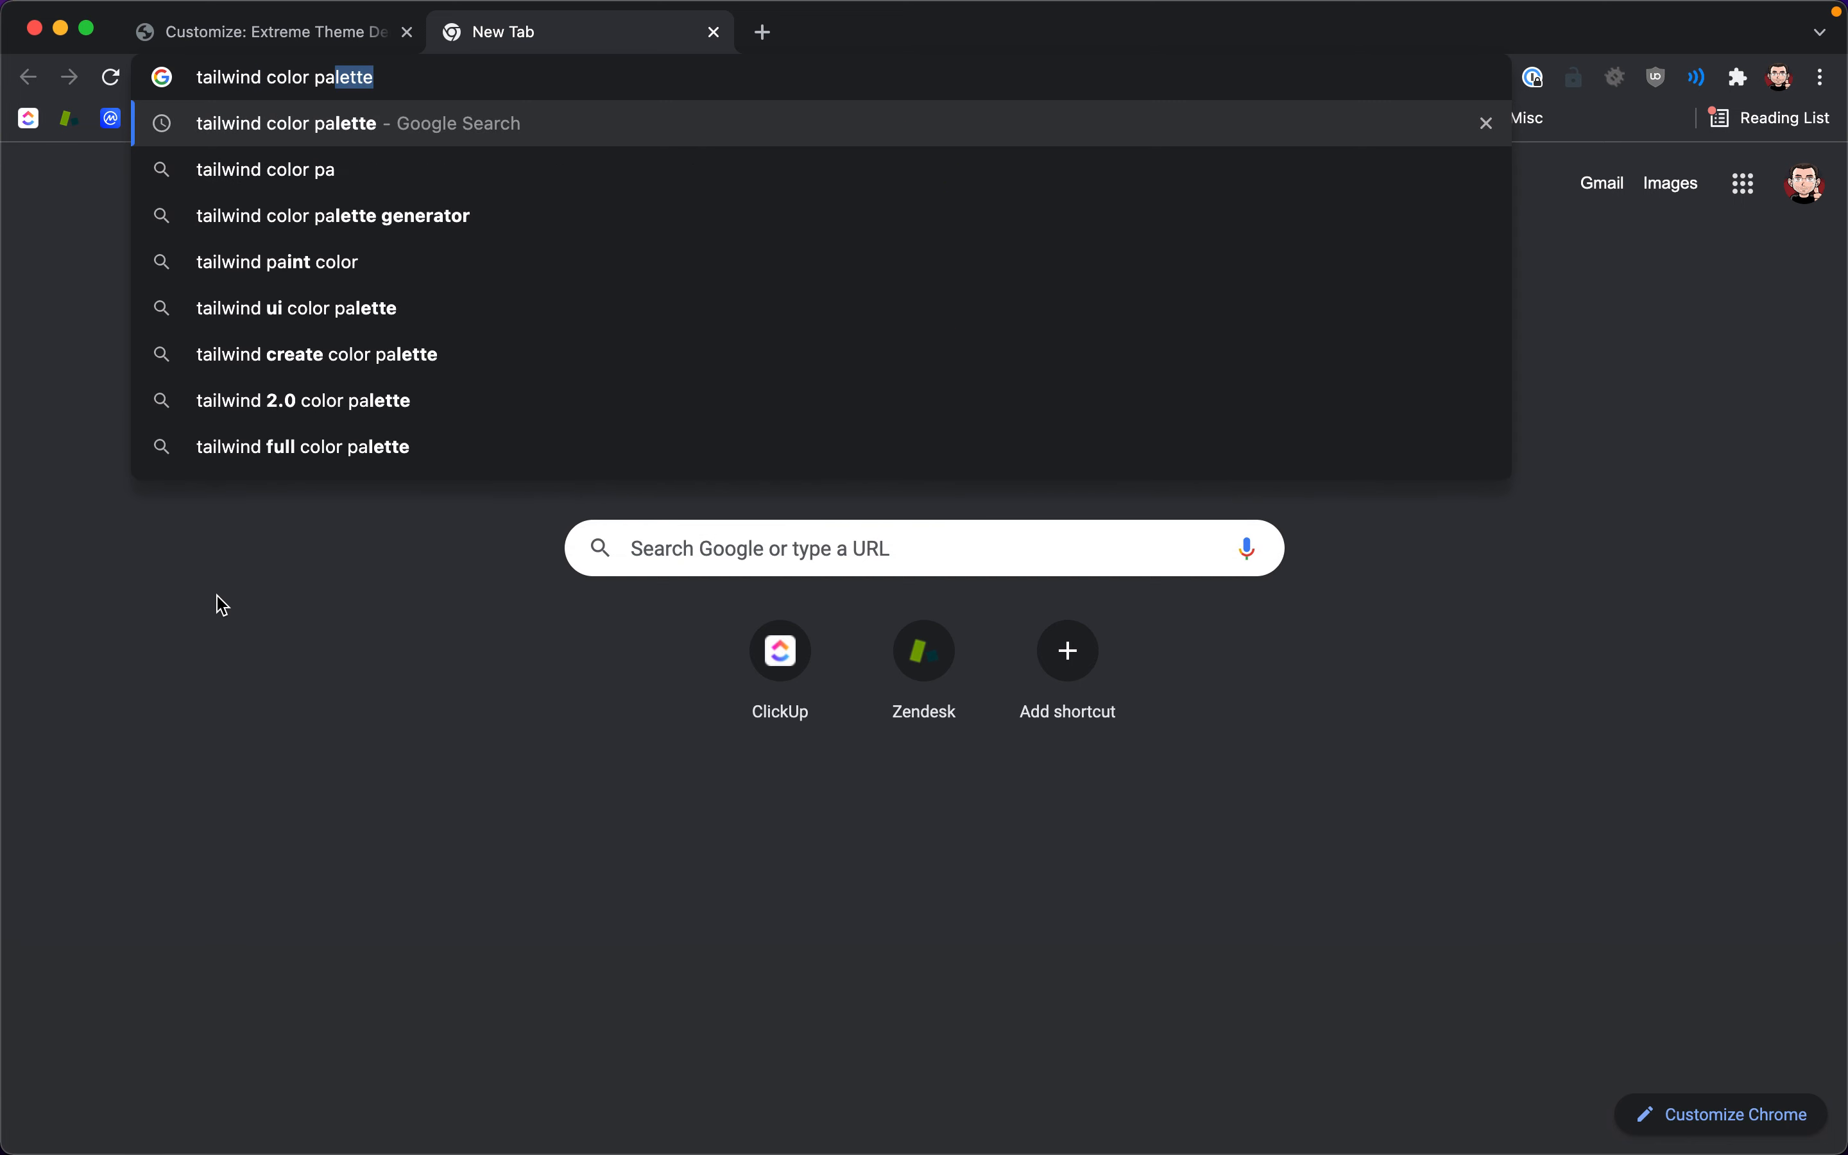
{"action": "key", "text": "Return"}
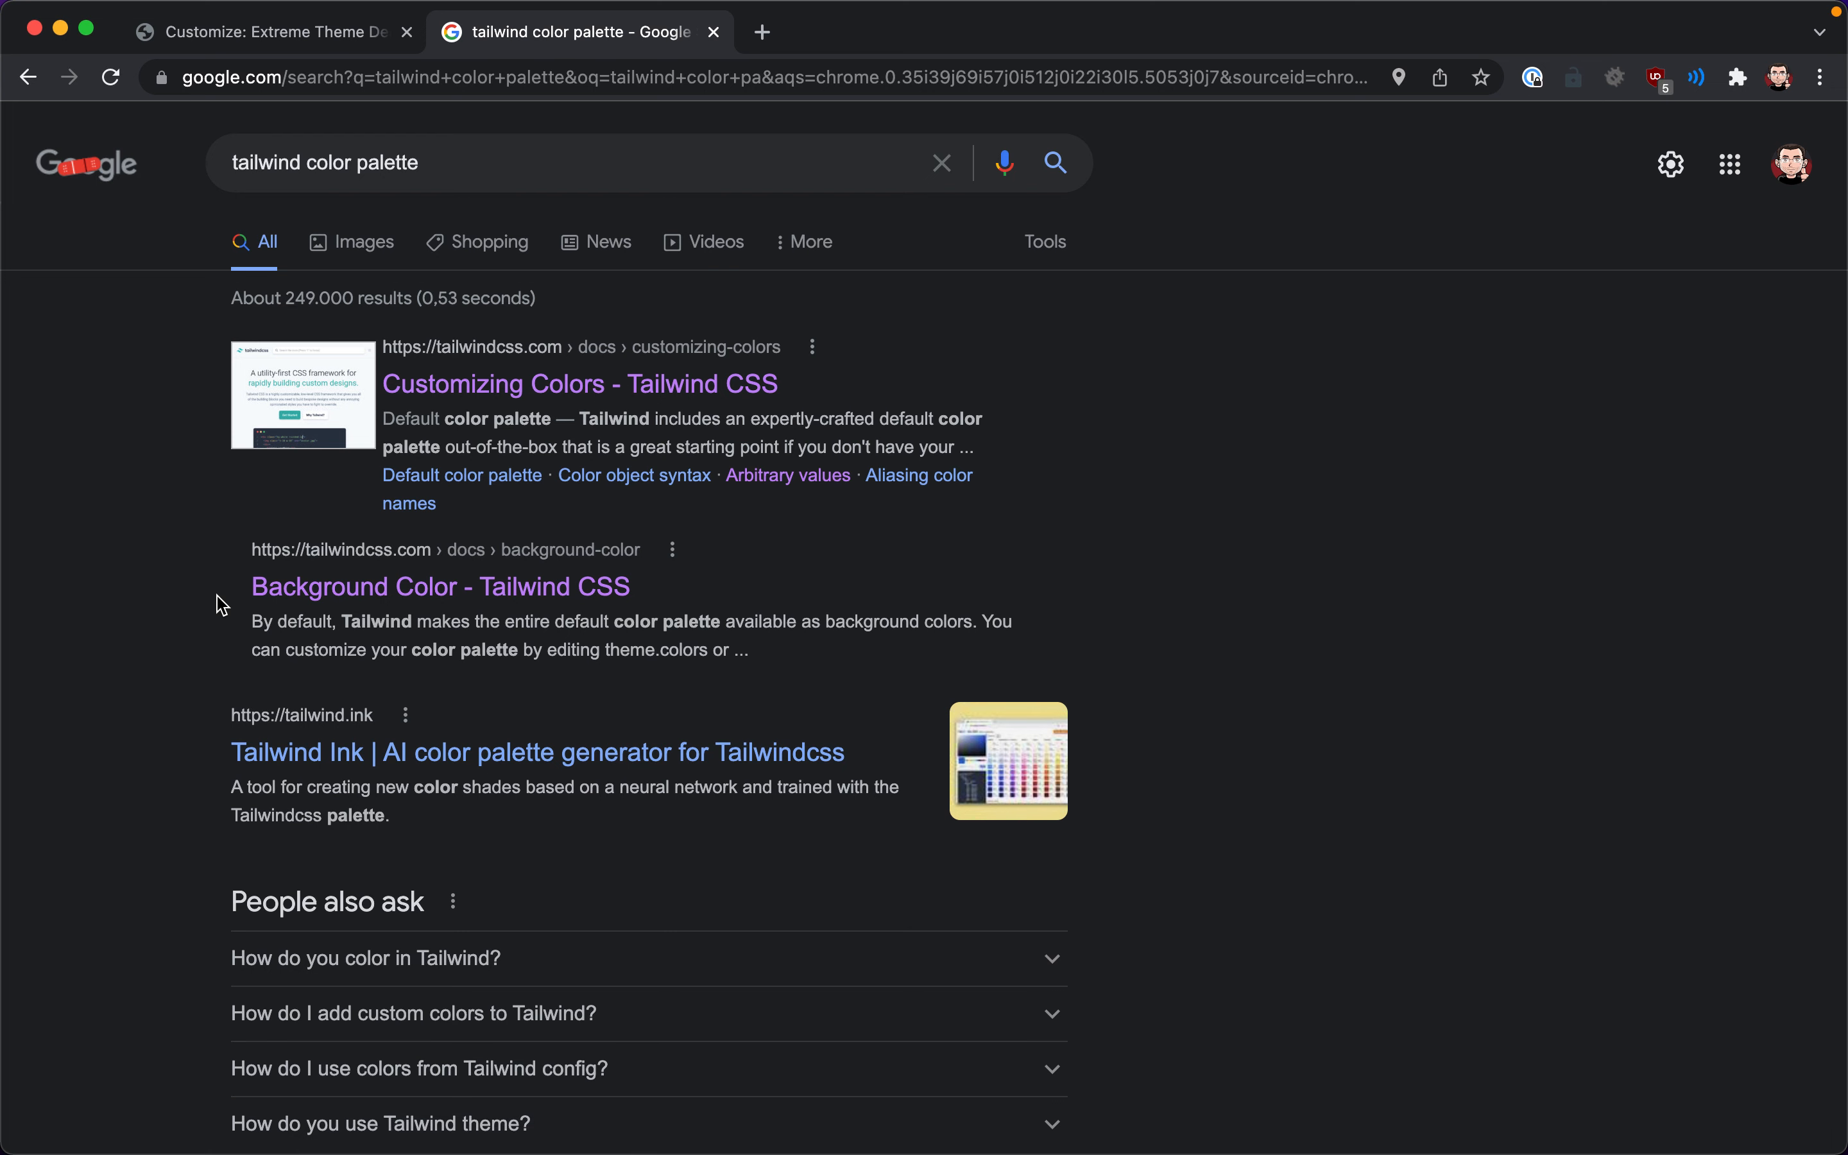
{"action": "scroll", "coordinate": [222, 605], "scroll_direction": "down", "scroll_amount": 5}
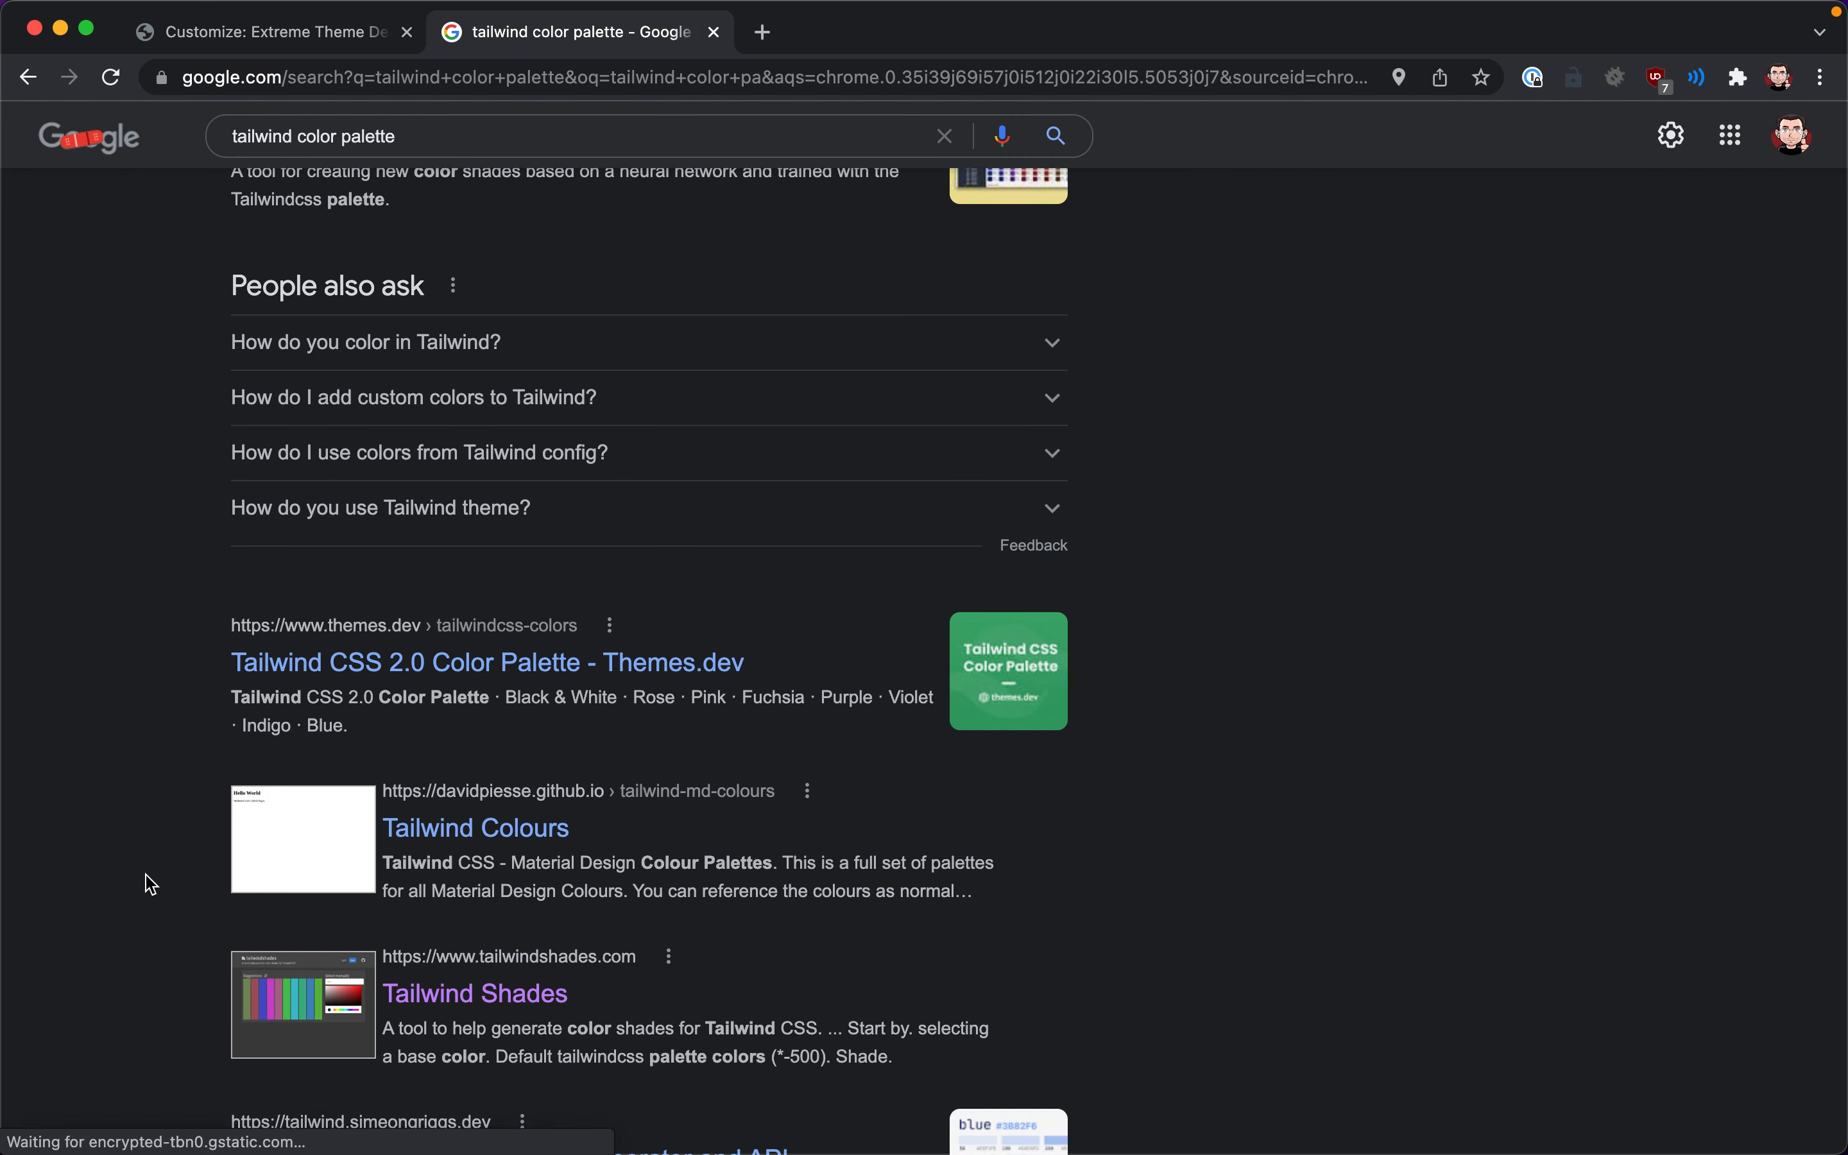
{"action": "scroll", "coordinate": [148, 879], "scroll_direction": "down", "scroll_amount": 2}
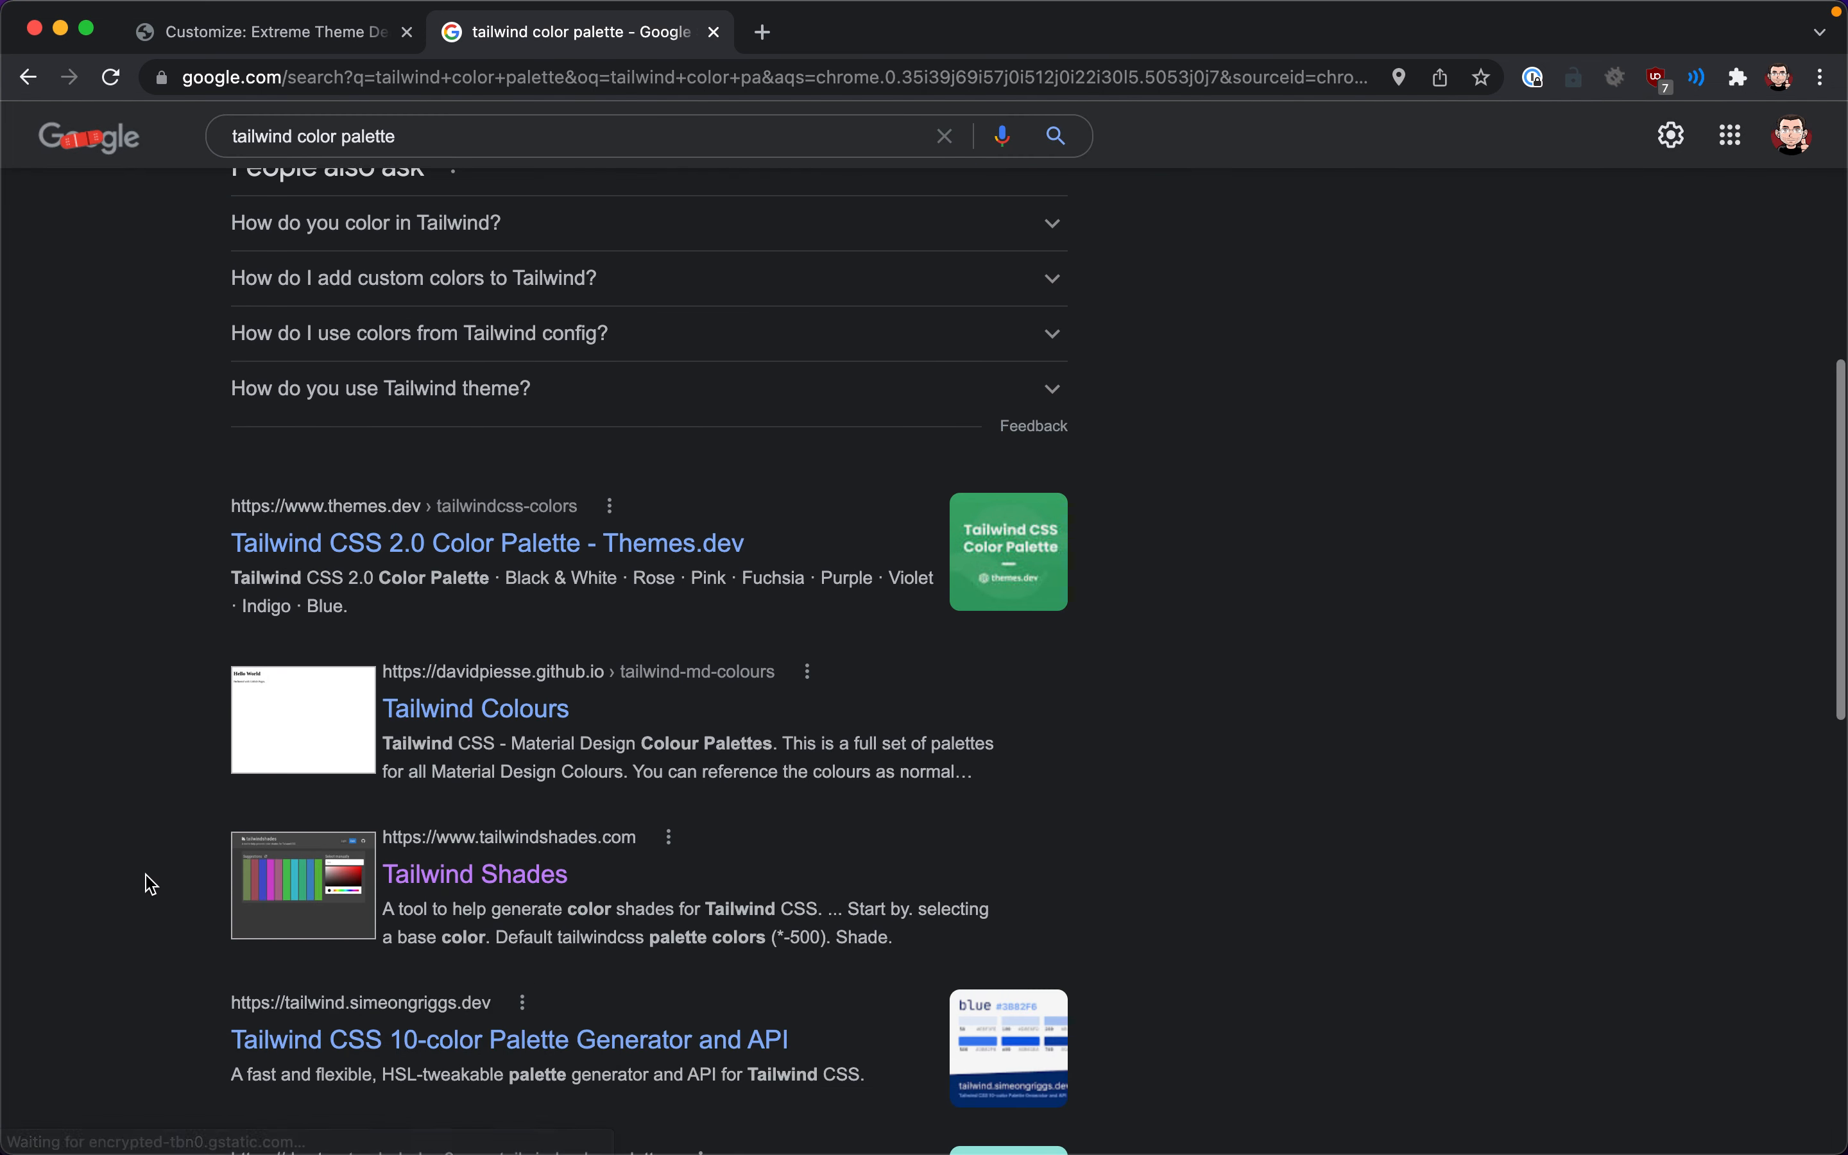
{"action": "left_click", "coordinate": [503, 887]}
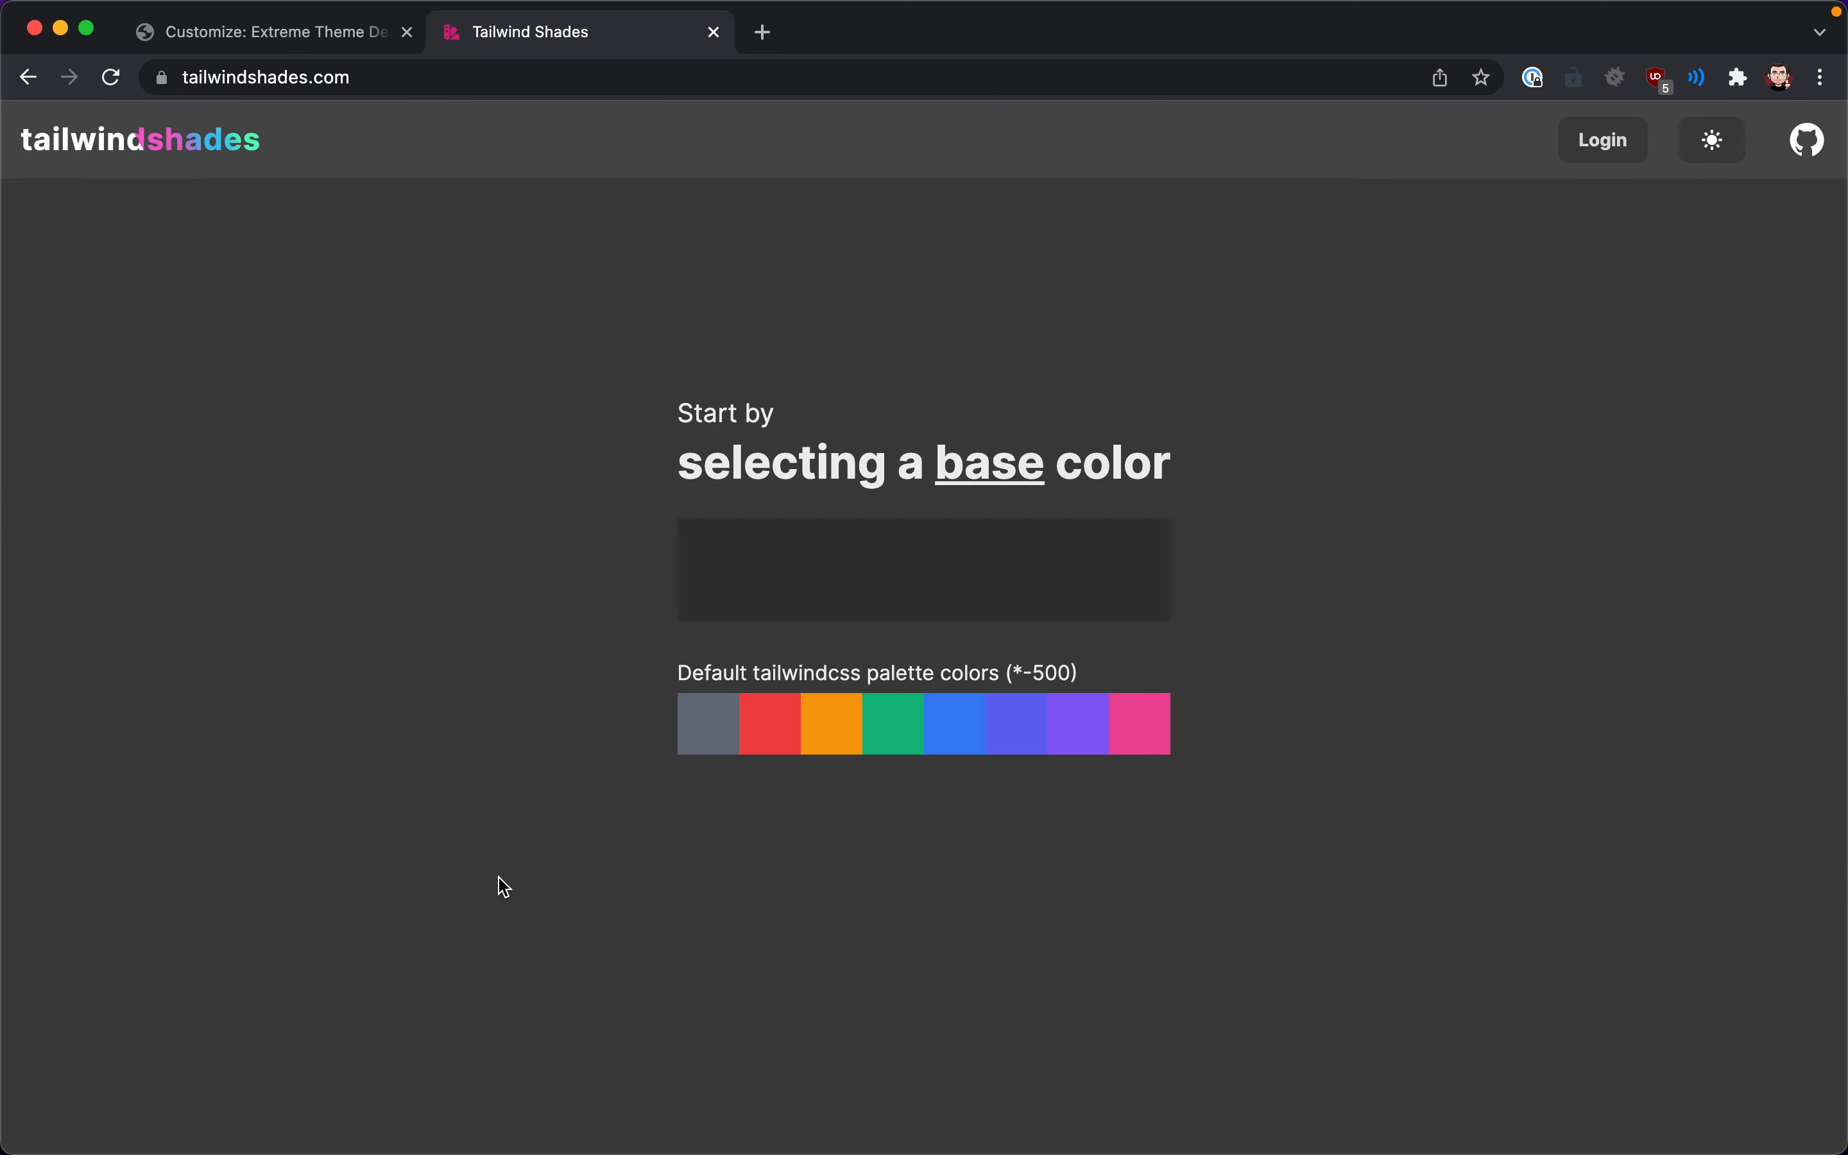
- Return to the theme customizer's Color Settings and change the Primary 500 color to the muted green #88a570
{"action": "key", "text": "ctrl+shift+Tab"}
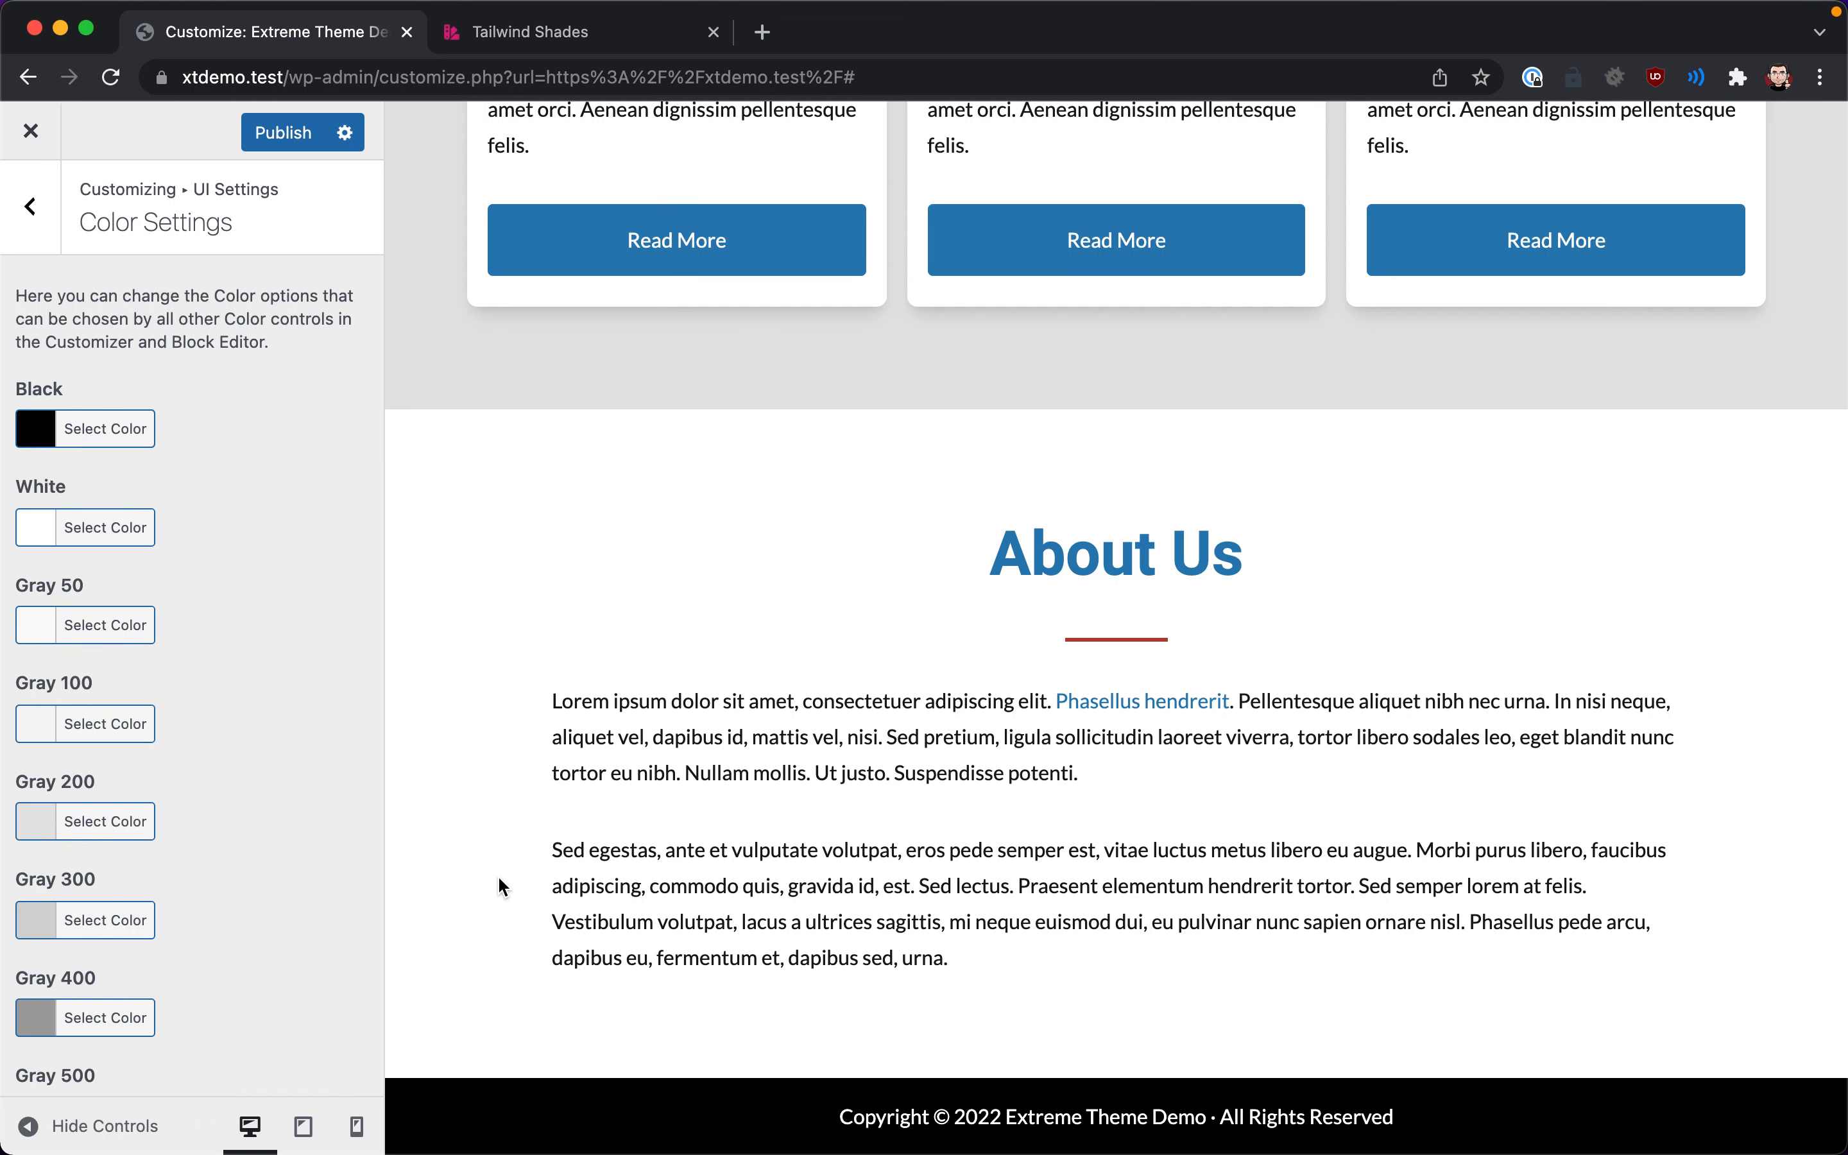
{"action": "scroll", "coordinate": [254, 802], "scroll_direction": "down", "scroll_amount": 15}
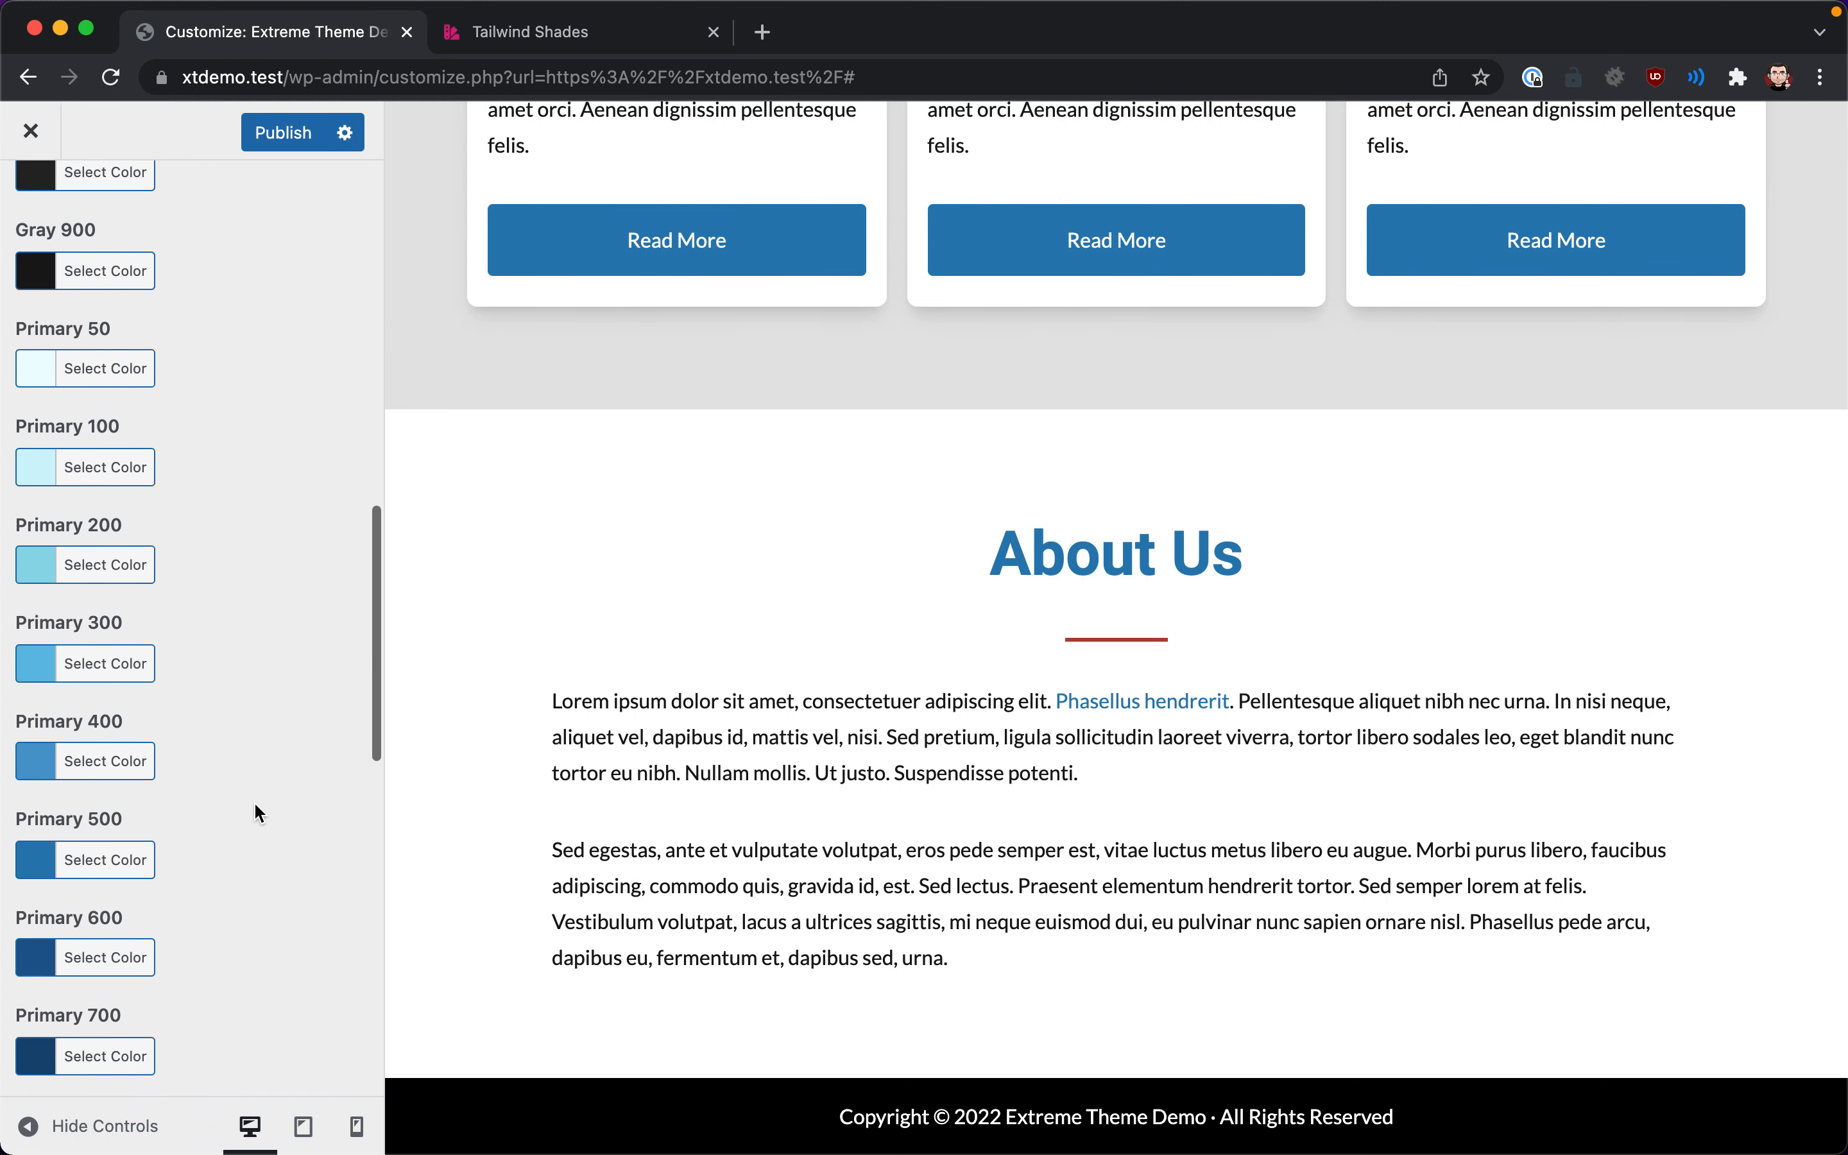
{"action": "scroll", "coordinate": [253, 763], "scroll_direction": "down", "scroll_amount": 4}
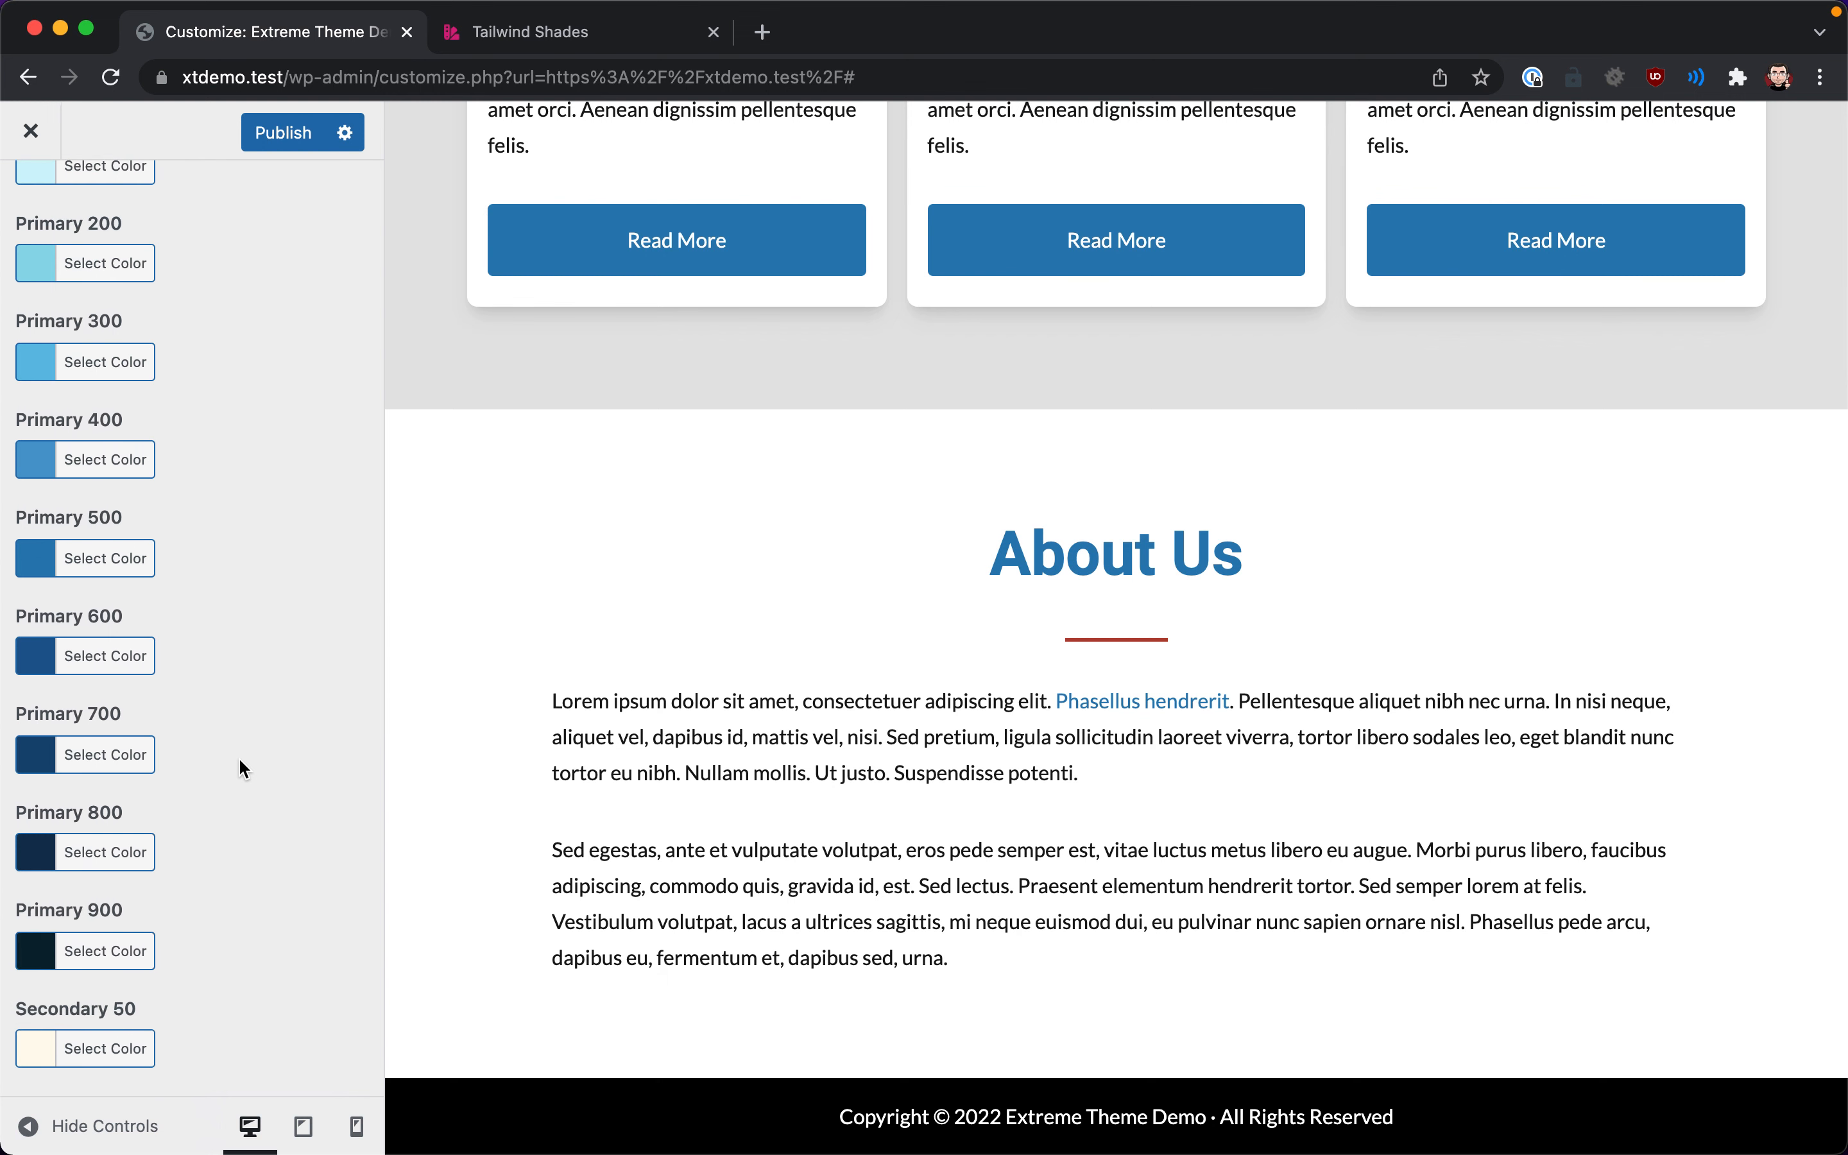
{"action": "left_click", "coordinate": [147, 570]}
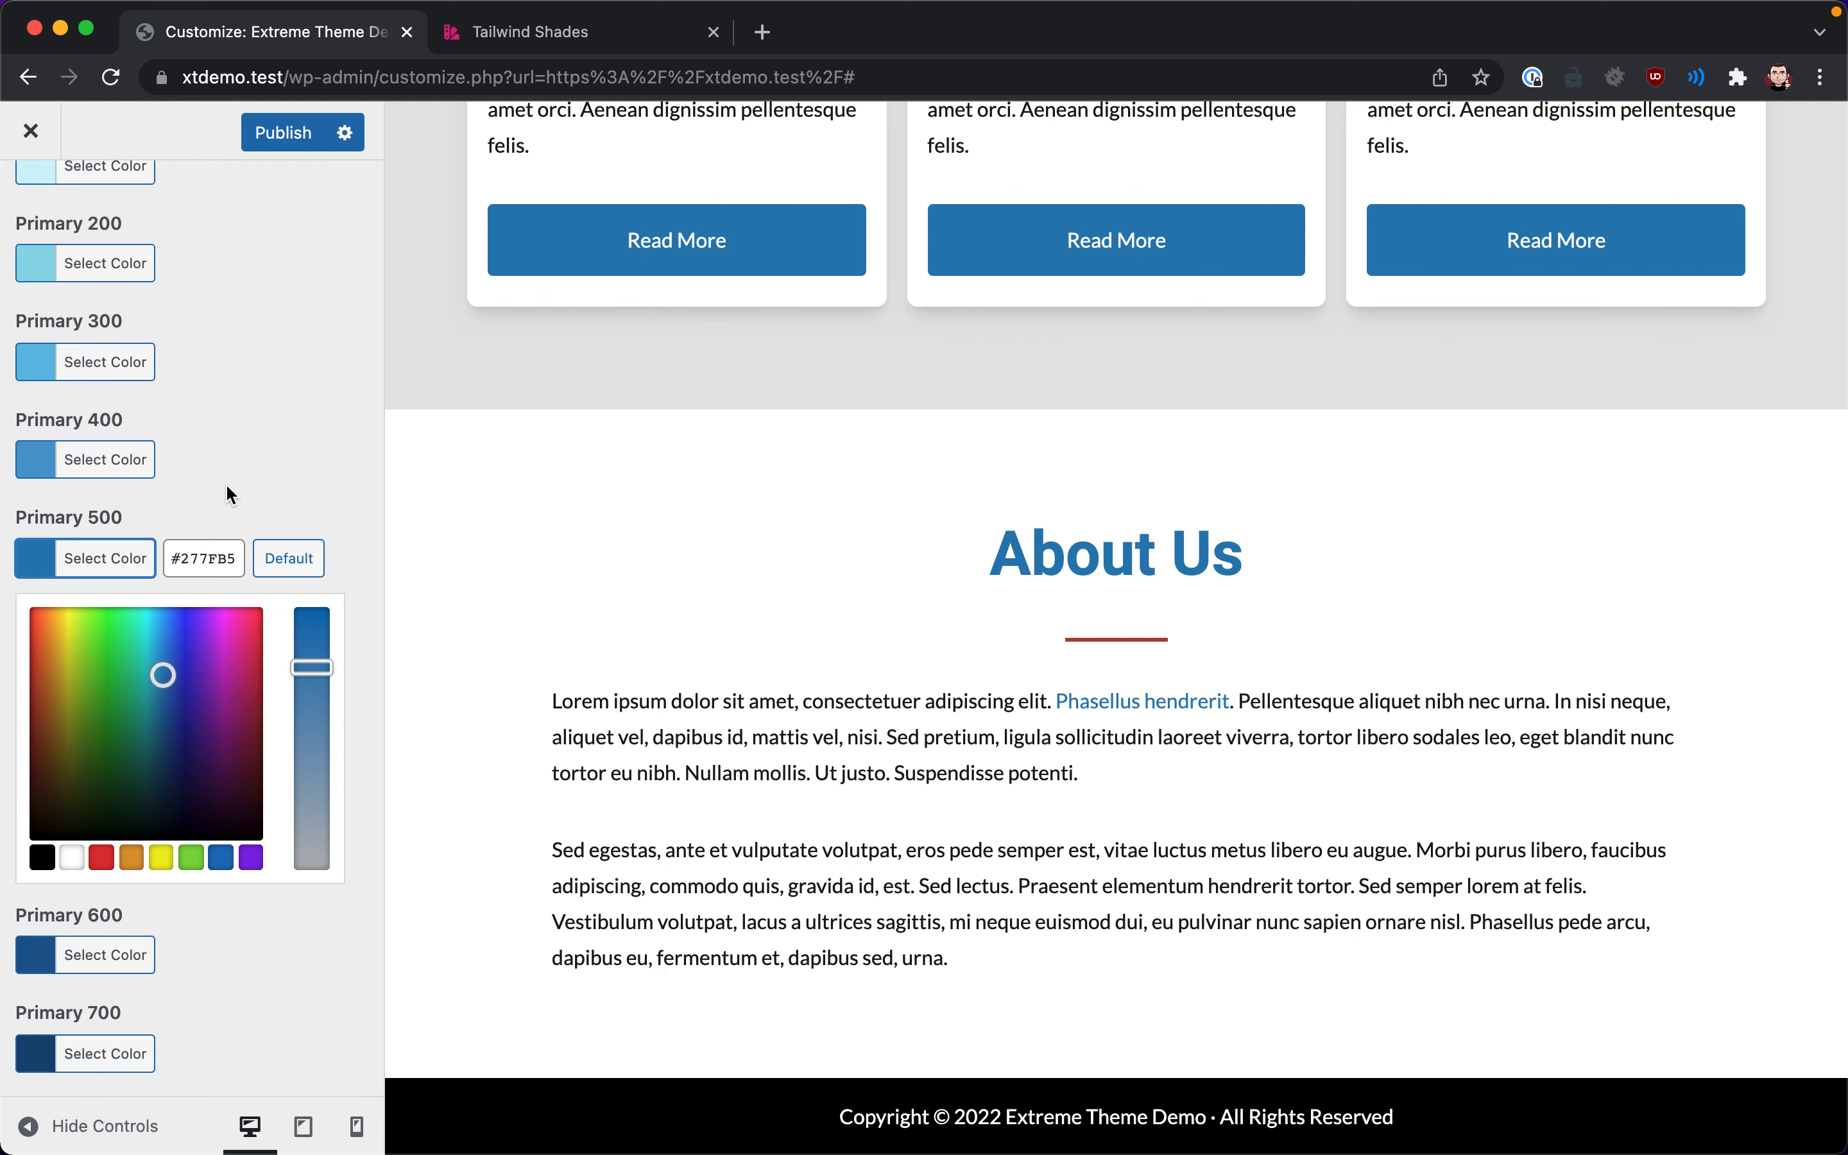
{"action": "left_click_drag", "start_coordinate": [96, 670], "coordinate": [92, 690]}
{"action": "left_click_drag", "start_coordinate": [313, 667], "coordinate": [305, 792]}
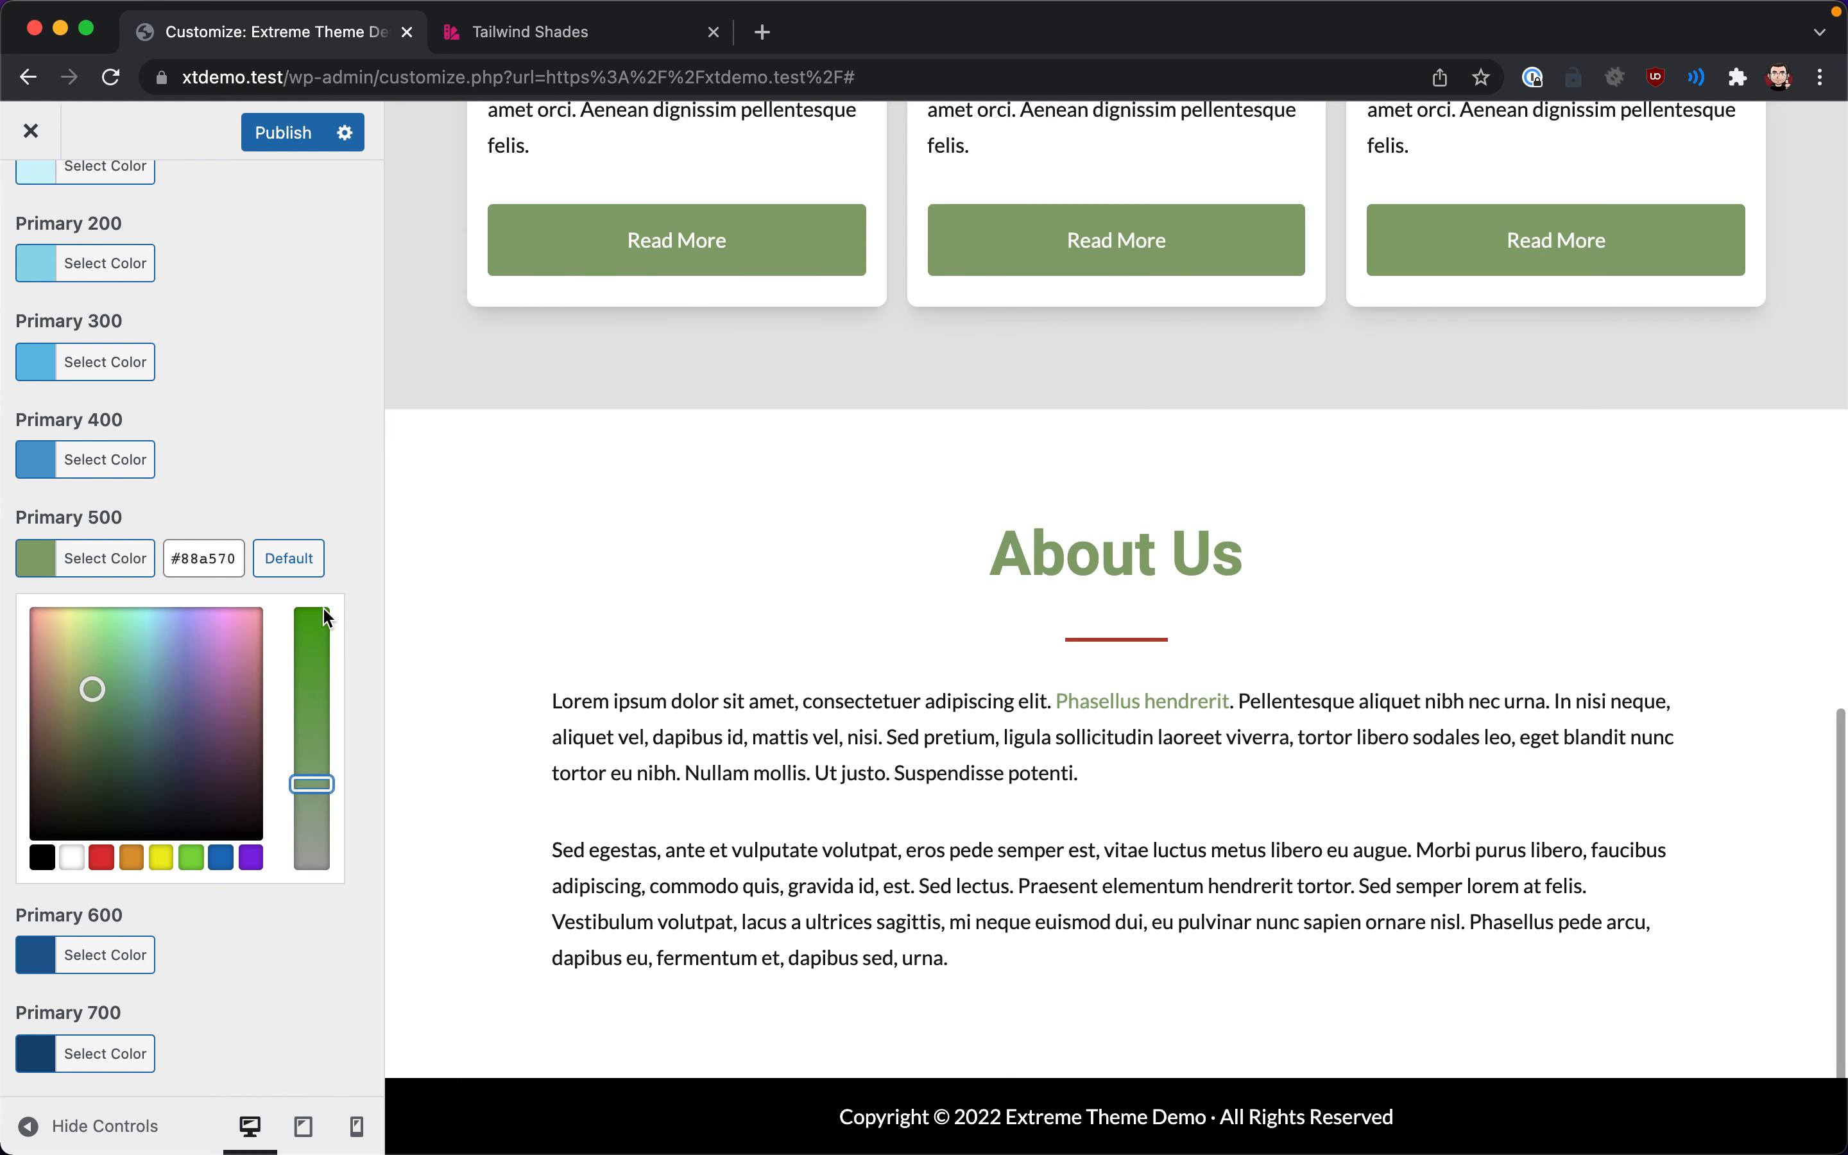
{"action": "left_click", "coordinate": [317, 491]}
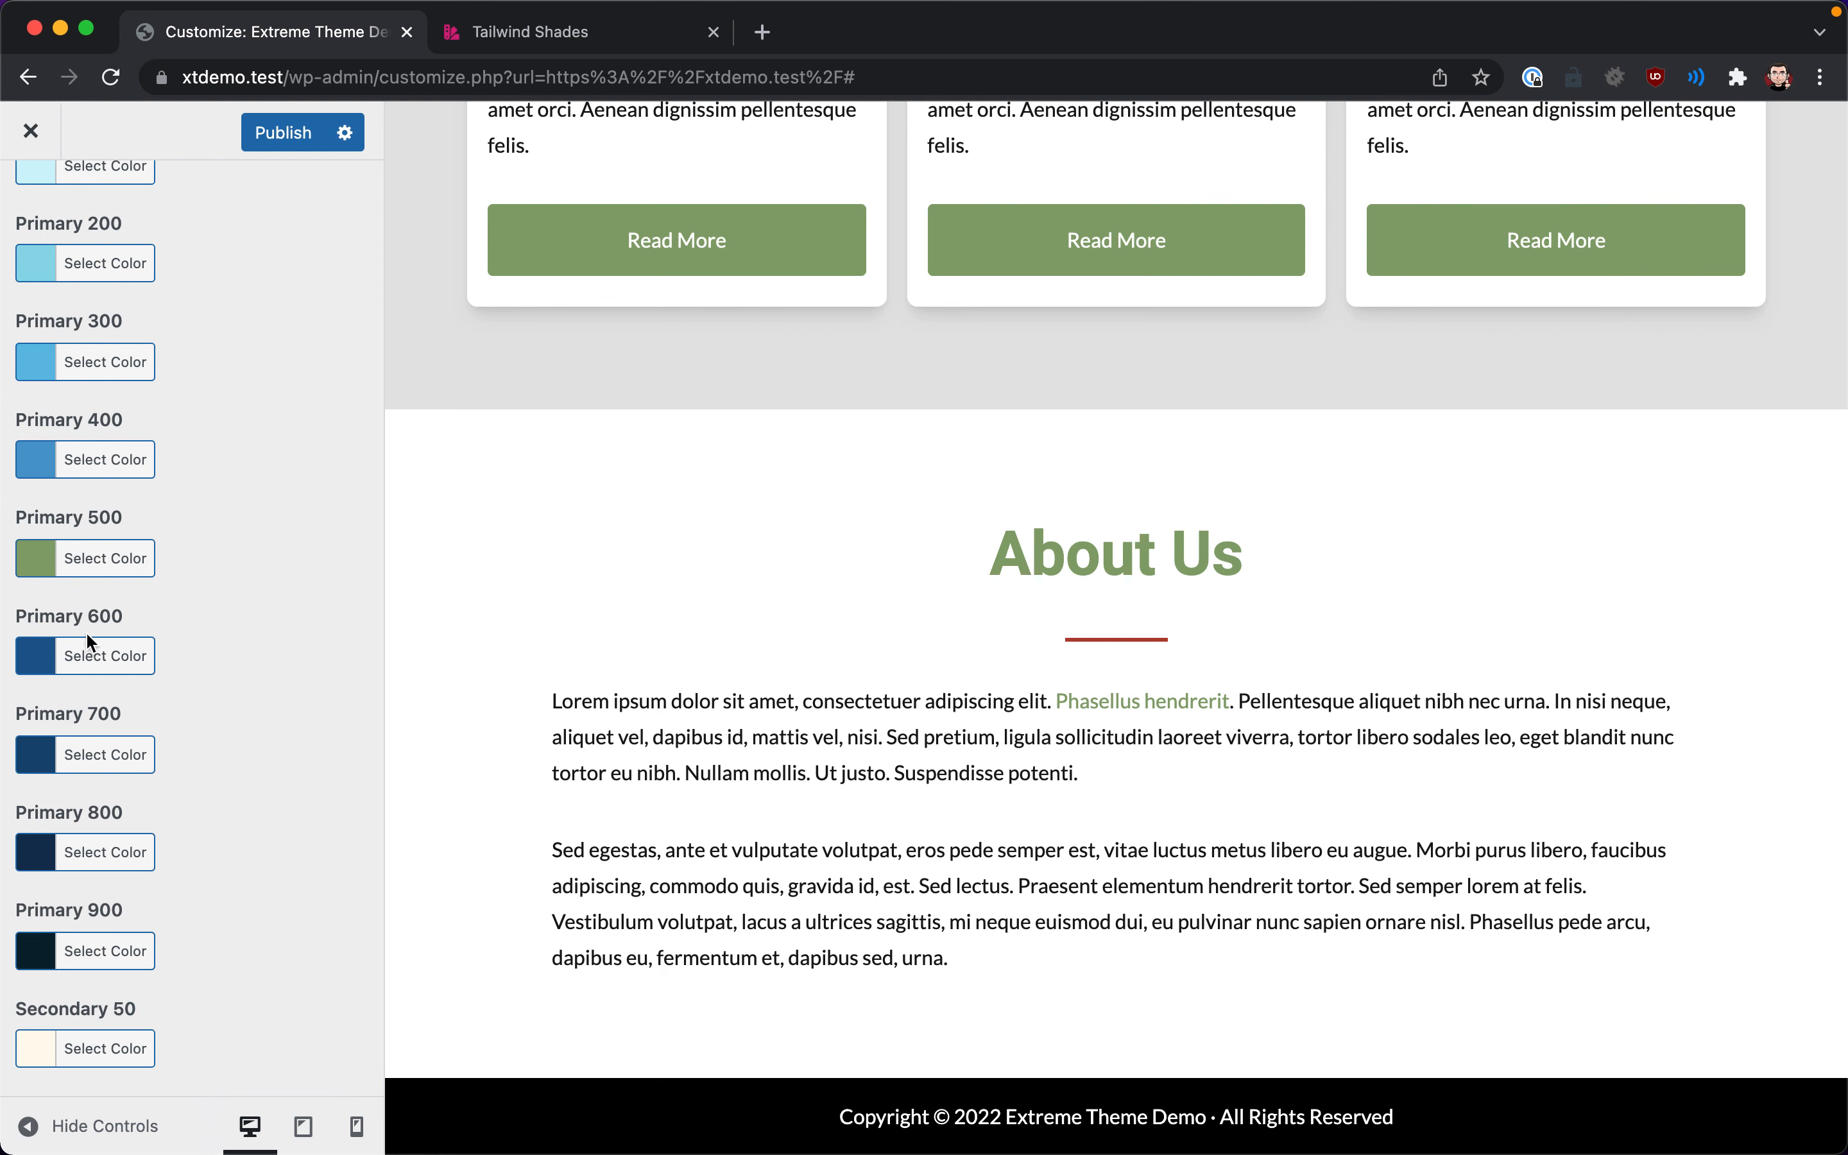
{"action": "scroll", "coordinate": [129, 561], "scroll_direction": "up", "scroll_amount": 2}
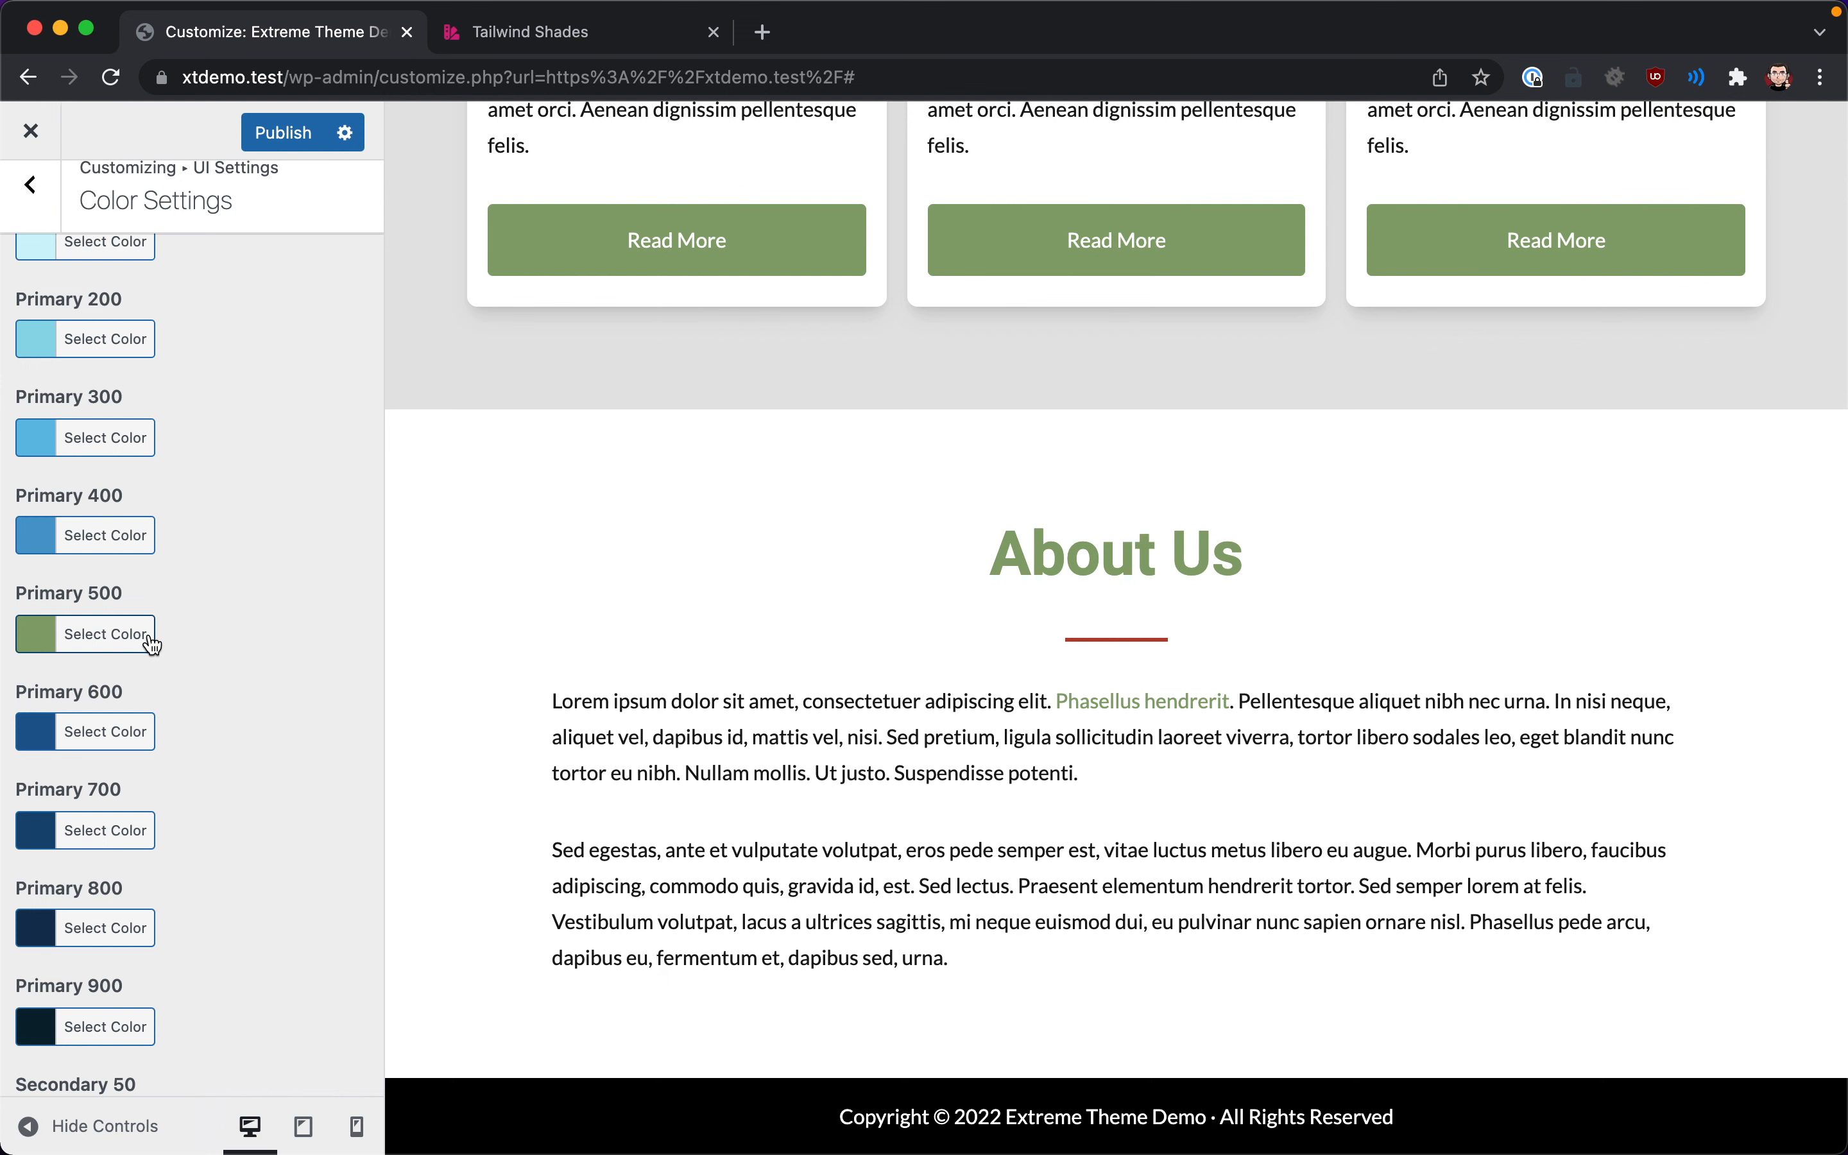
{"action": "scroll", "coordinate": [150, 645], "scroll_direction": "up", "scroll_amount": 4}
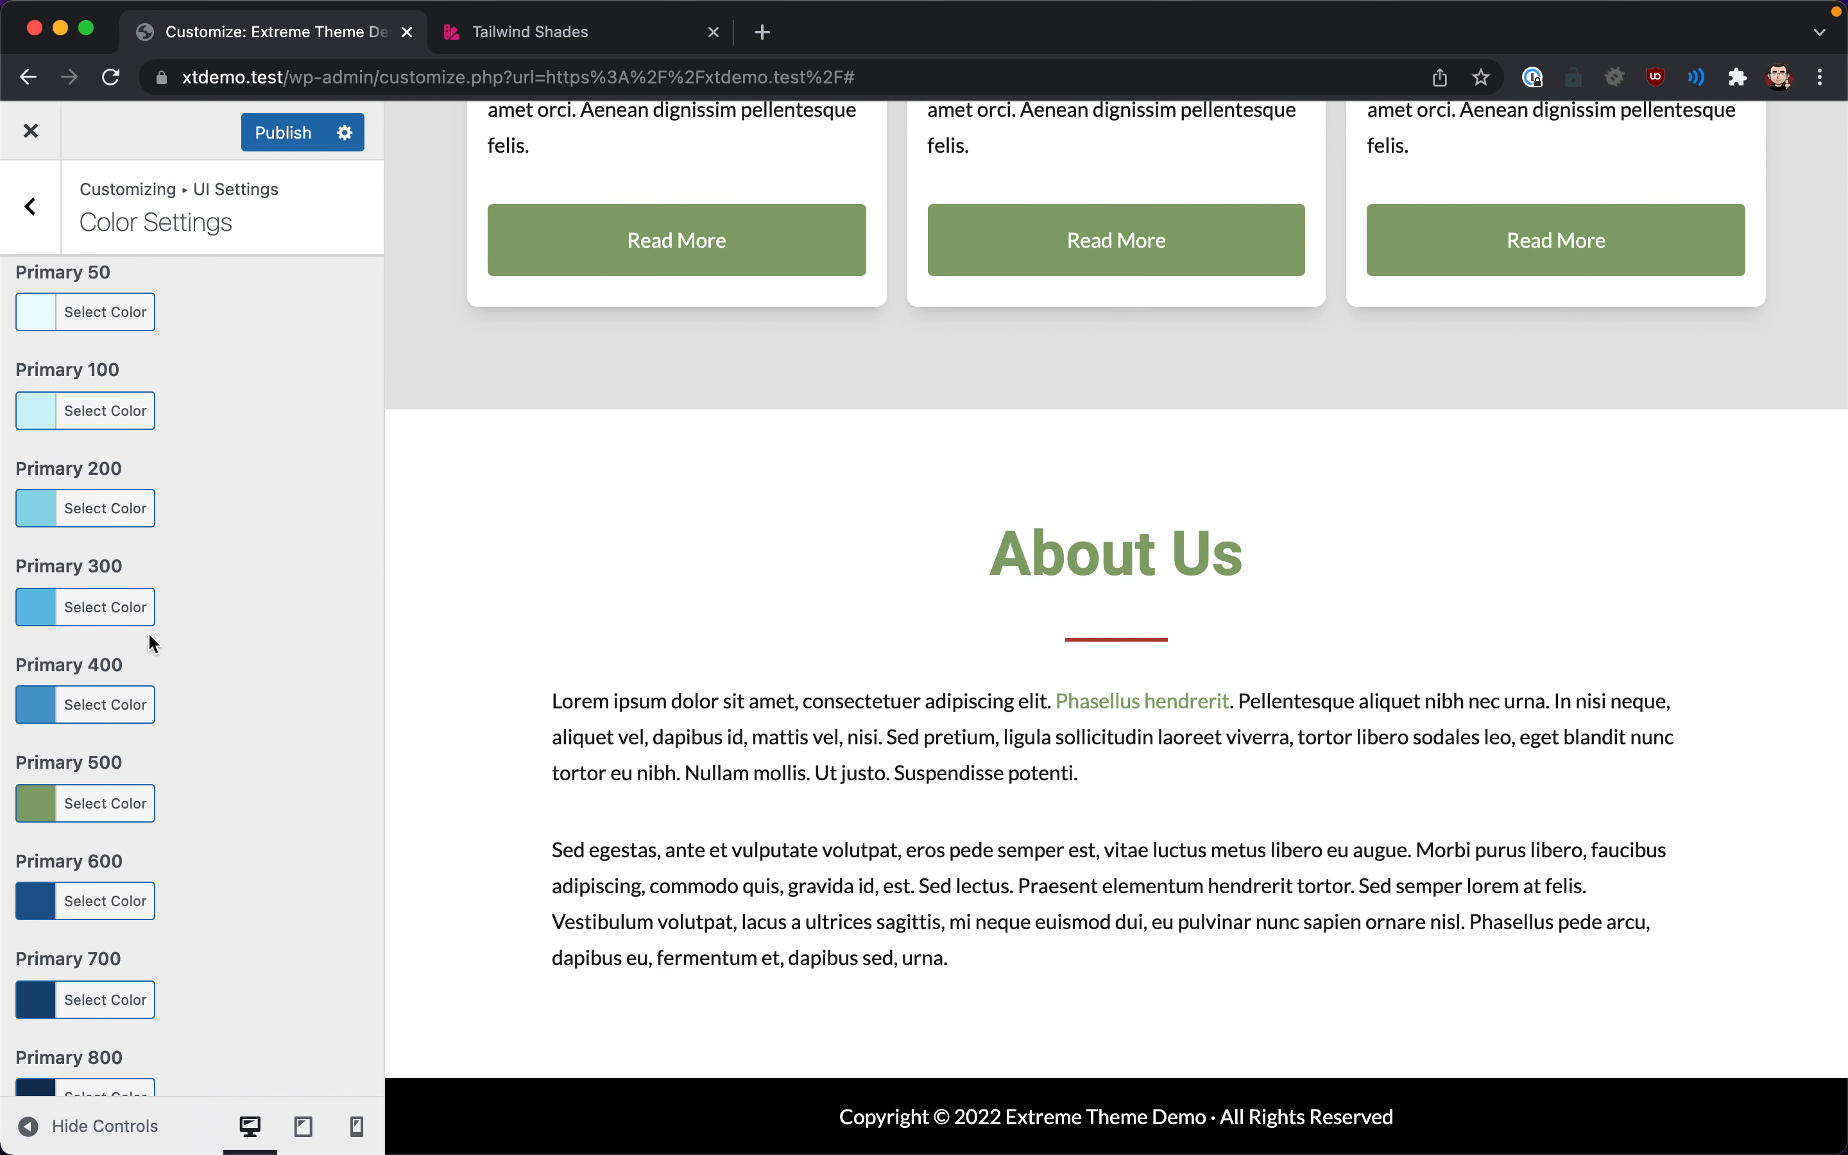
- Copy the hex code of the Primary 500 color from its color picker and close the picker
{"action": "left_click", "coordinate": [134, 807]}
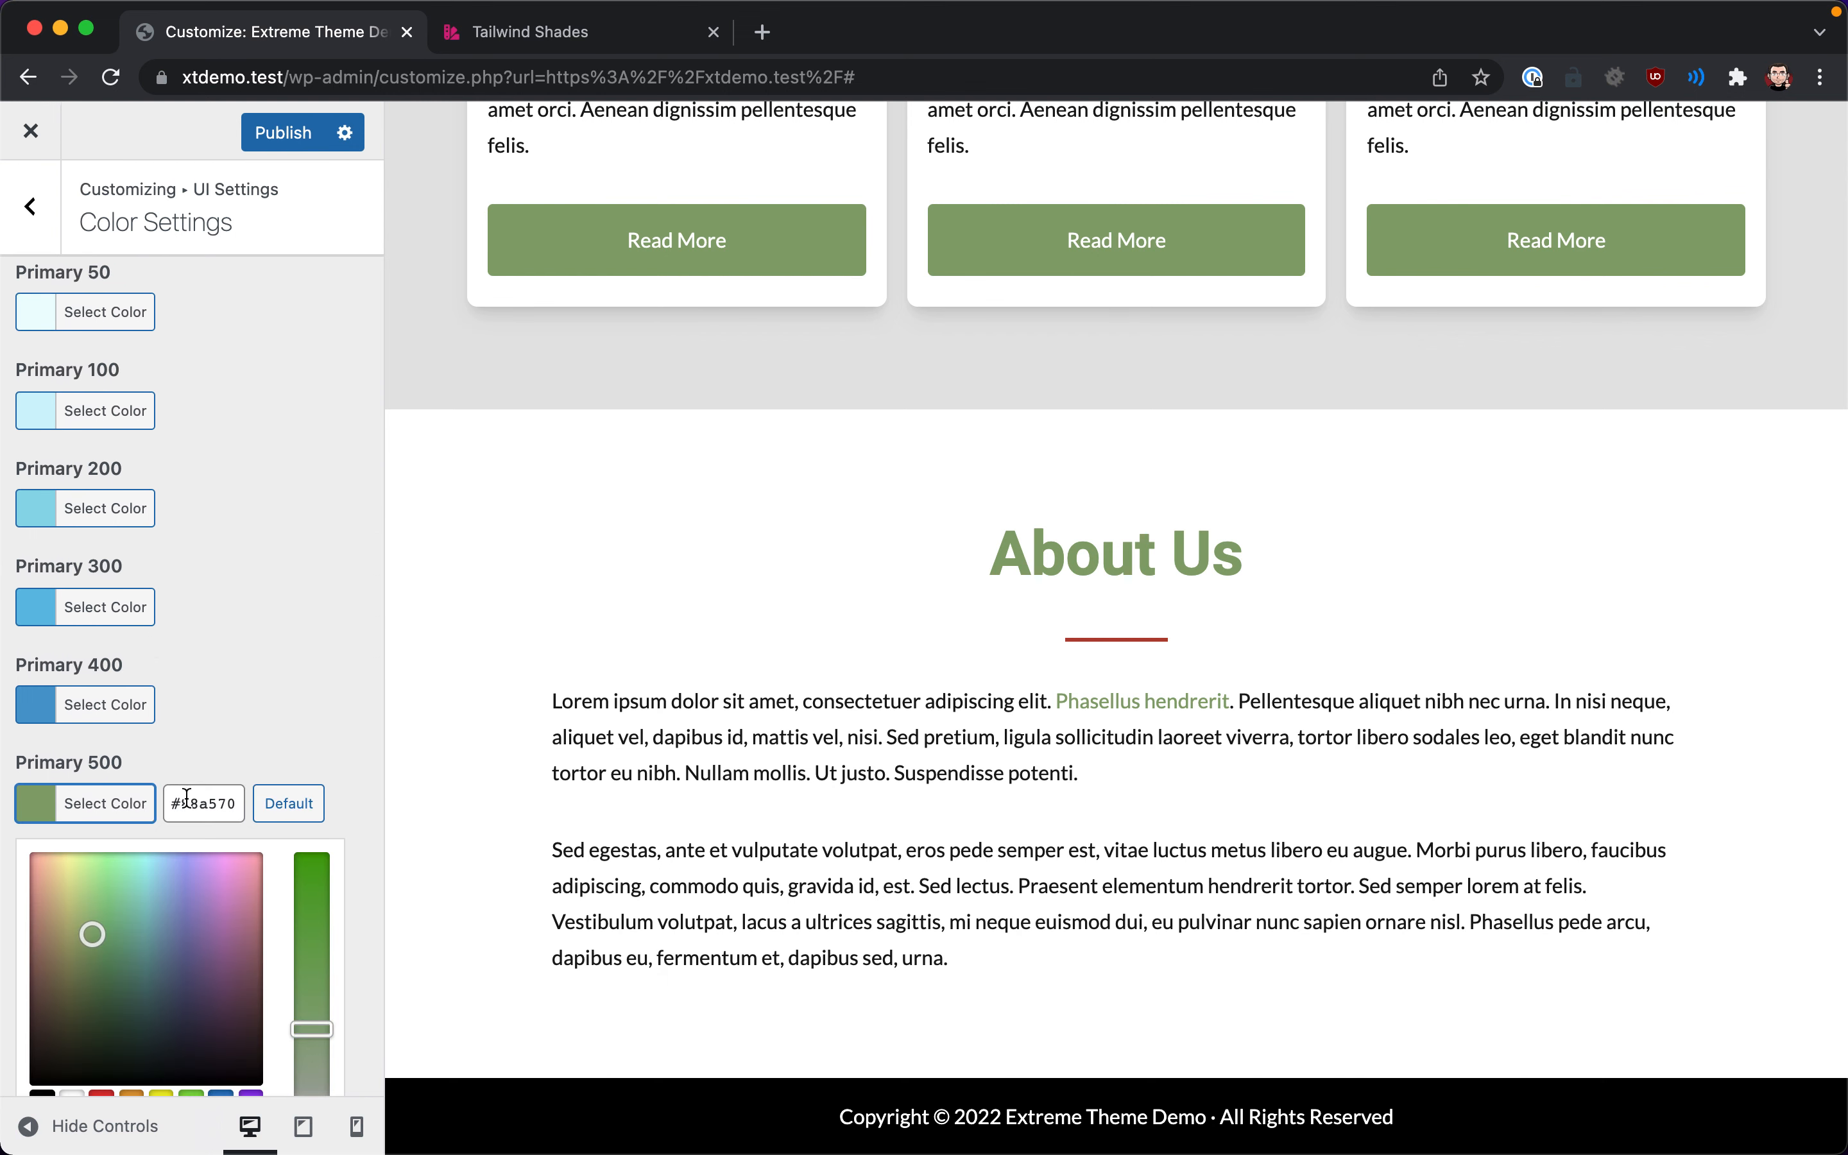
{"action": "double_click", "coordinate": [221, 806]}
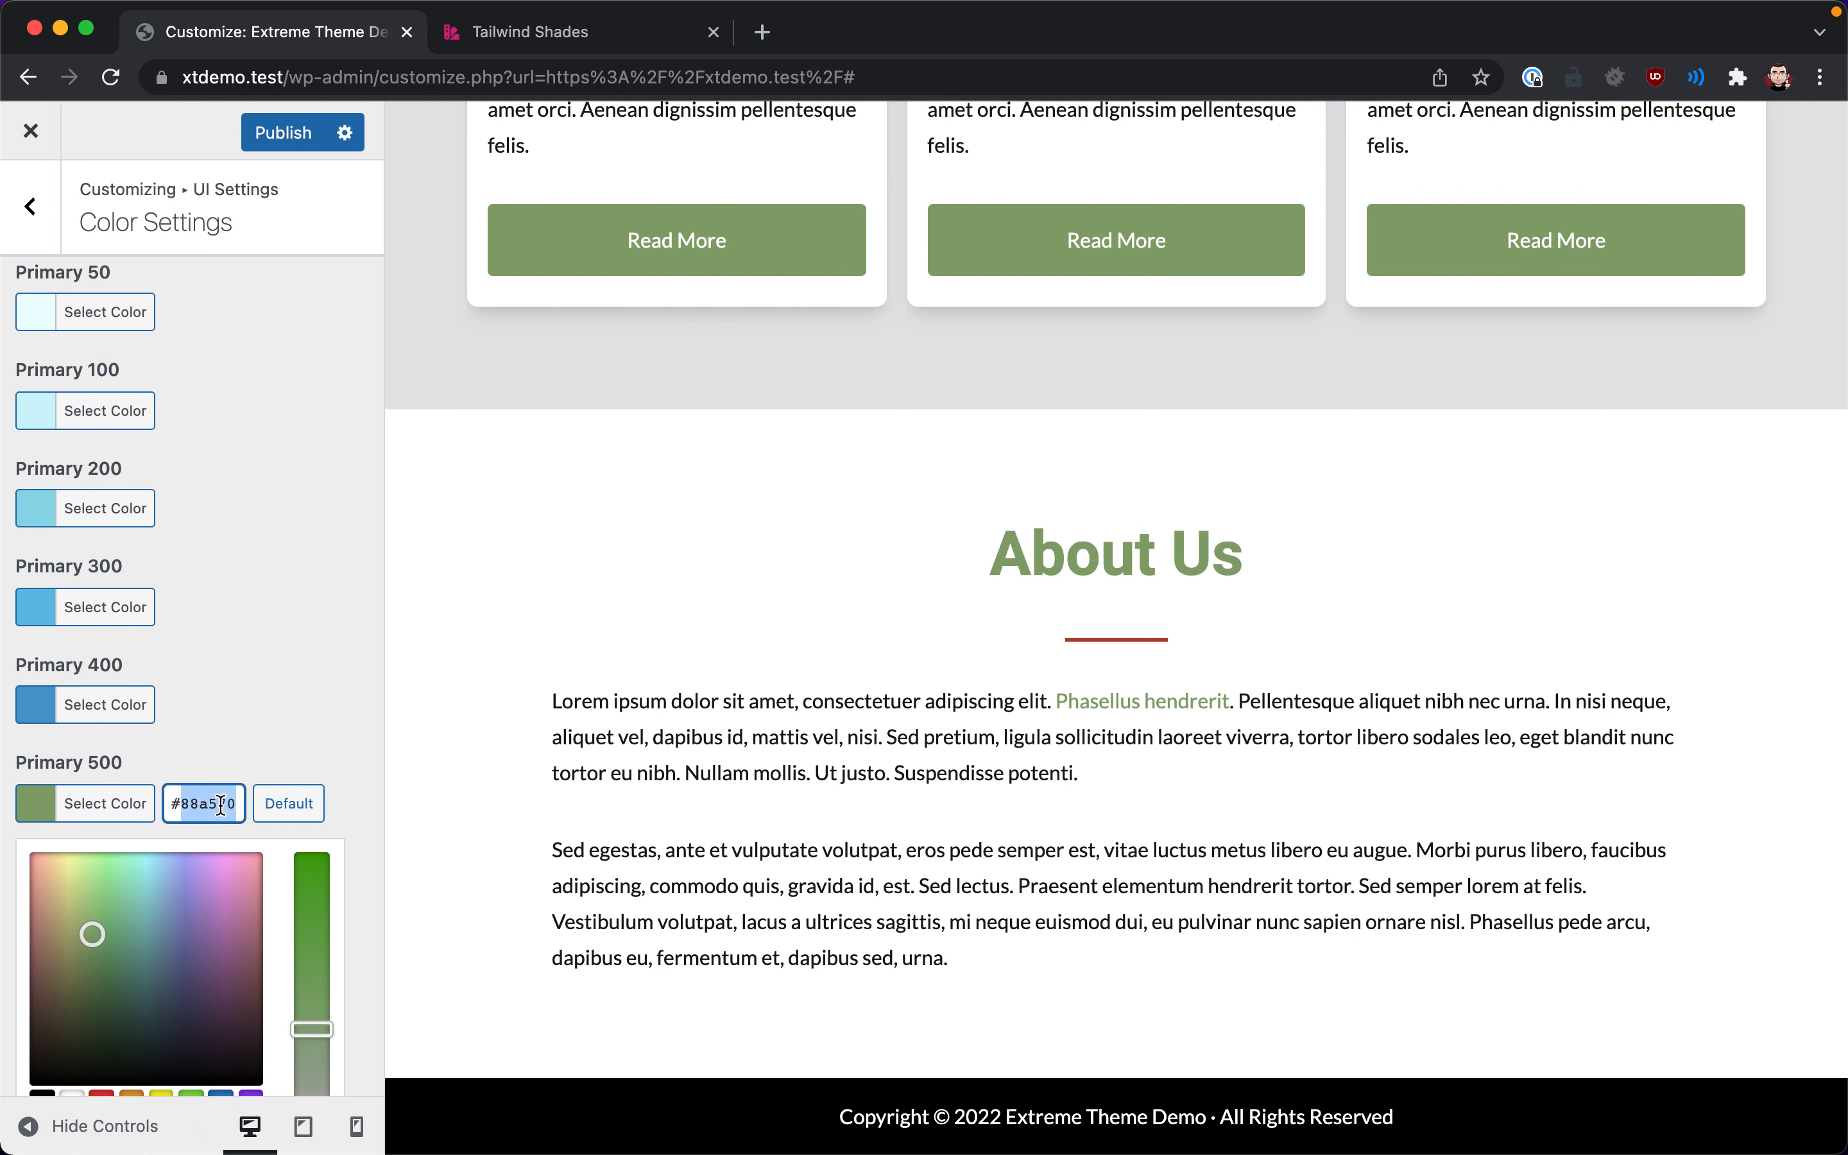
{"action": "left_click", "coordinate": [249, 726]}
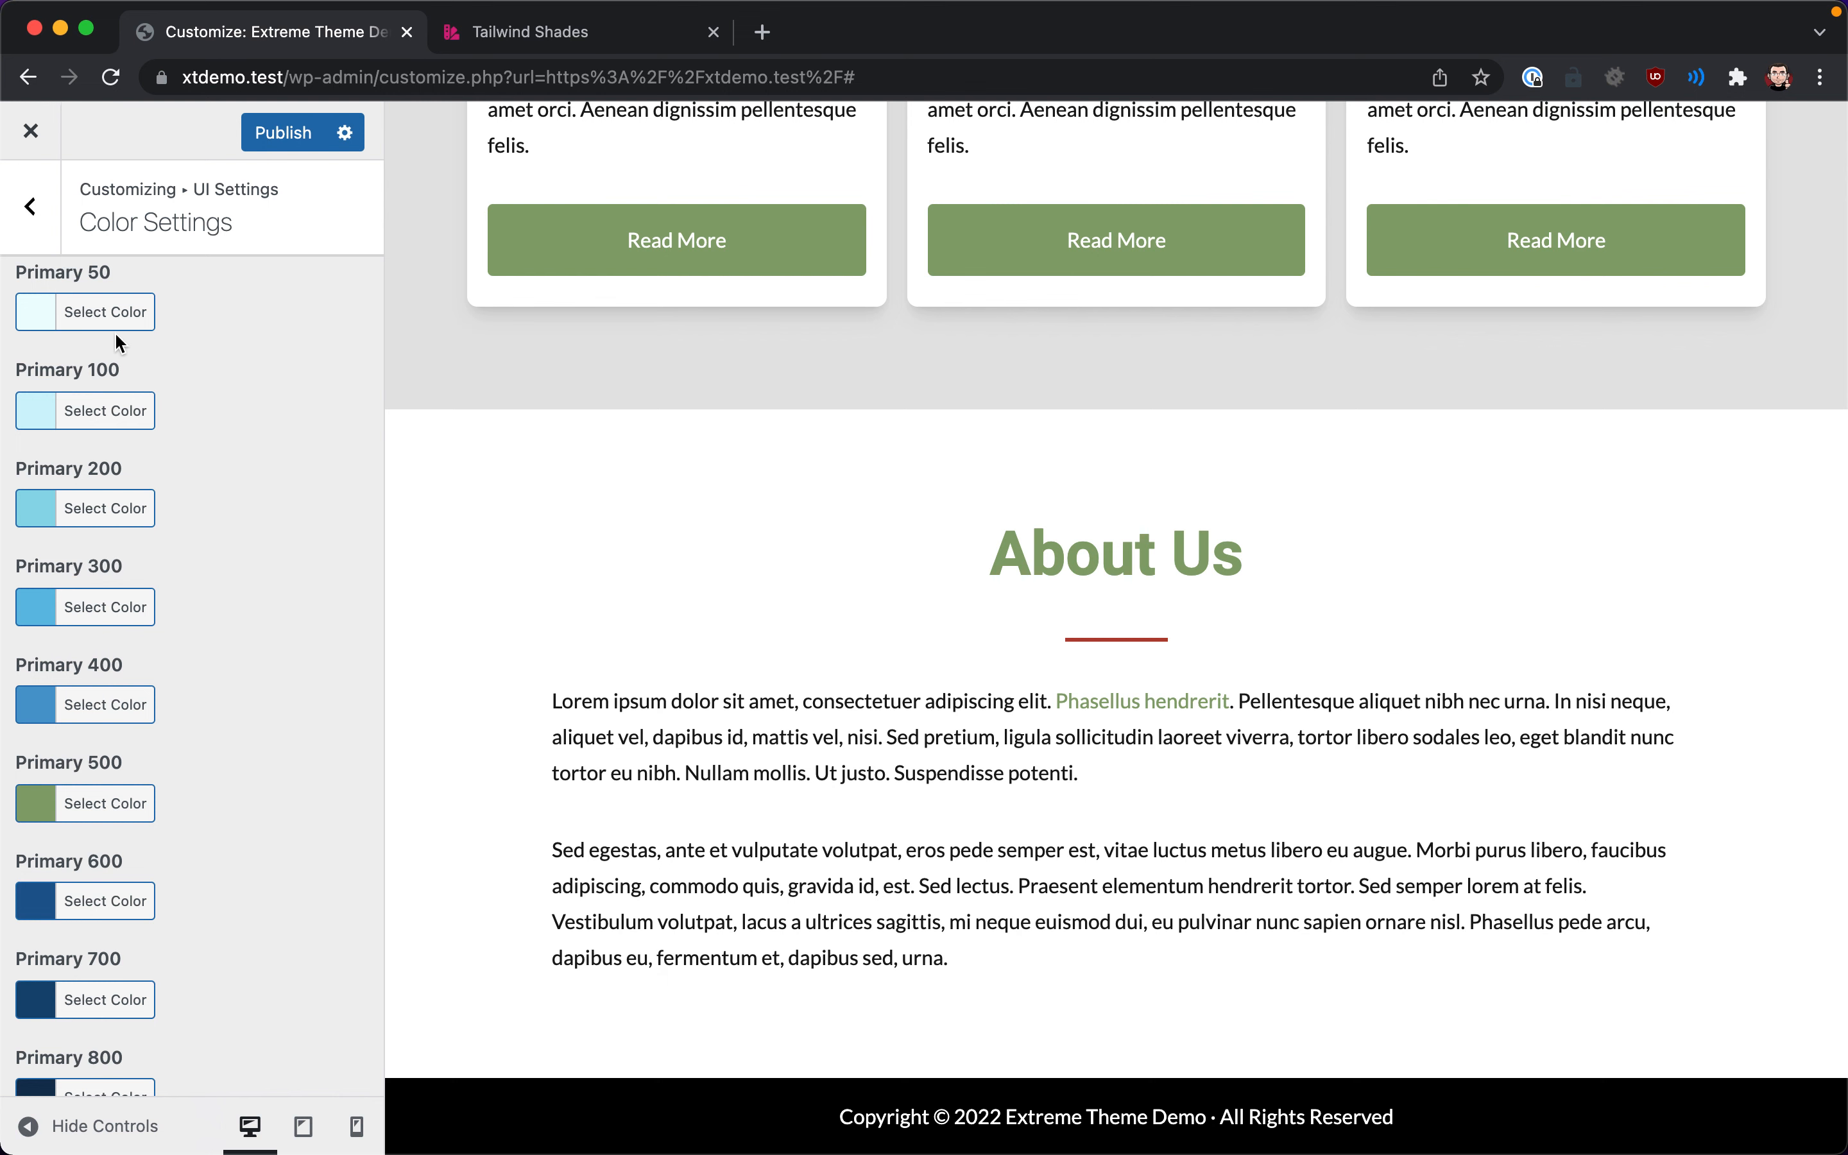
{"action": "scroll", "coordinate": [84, 647], "scroll_direction": "down", "scroll_amount": 5}
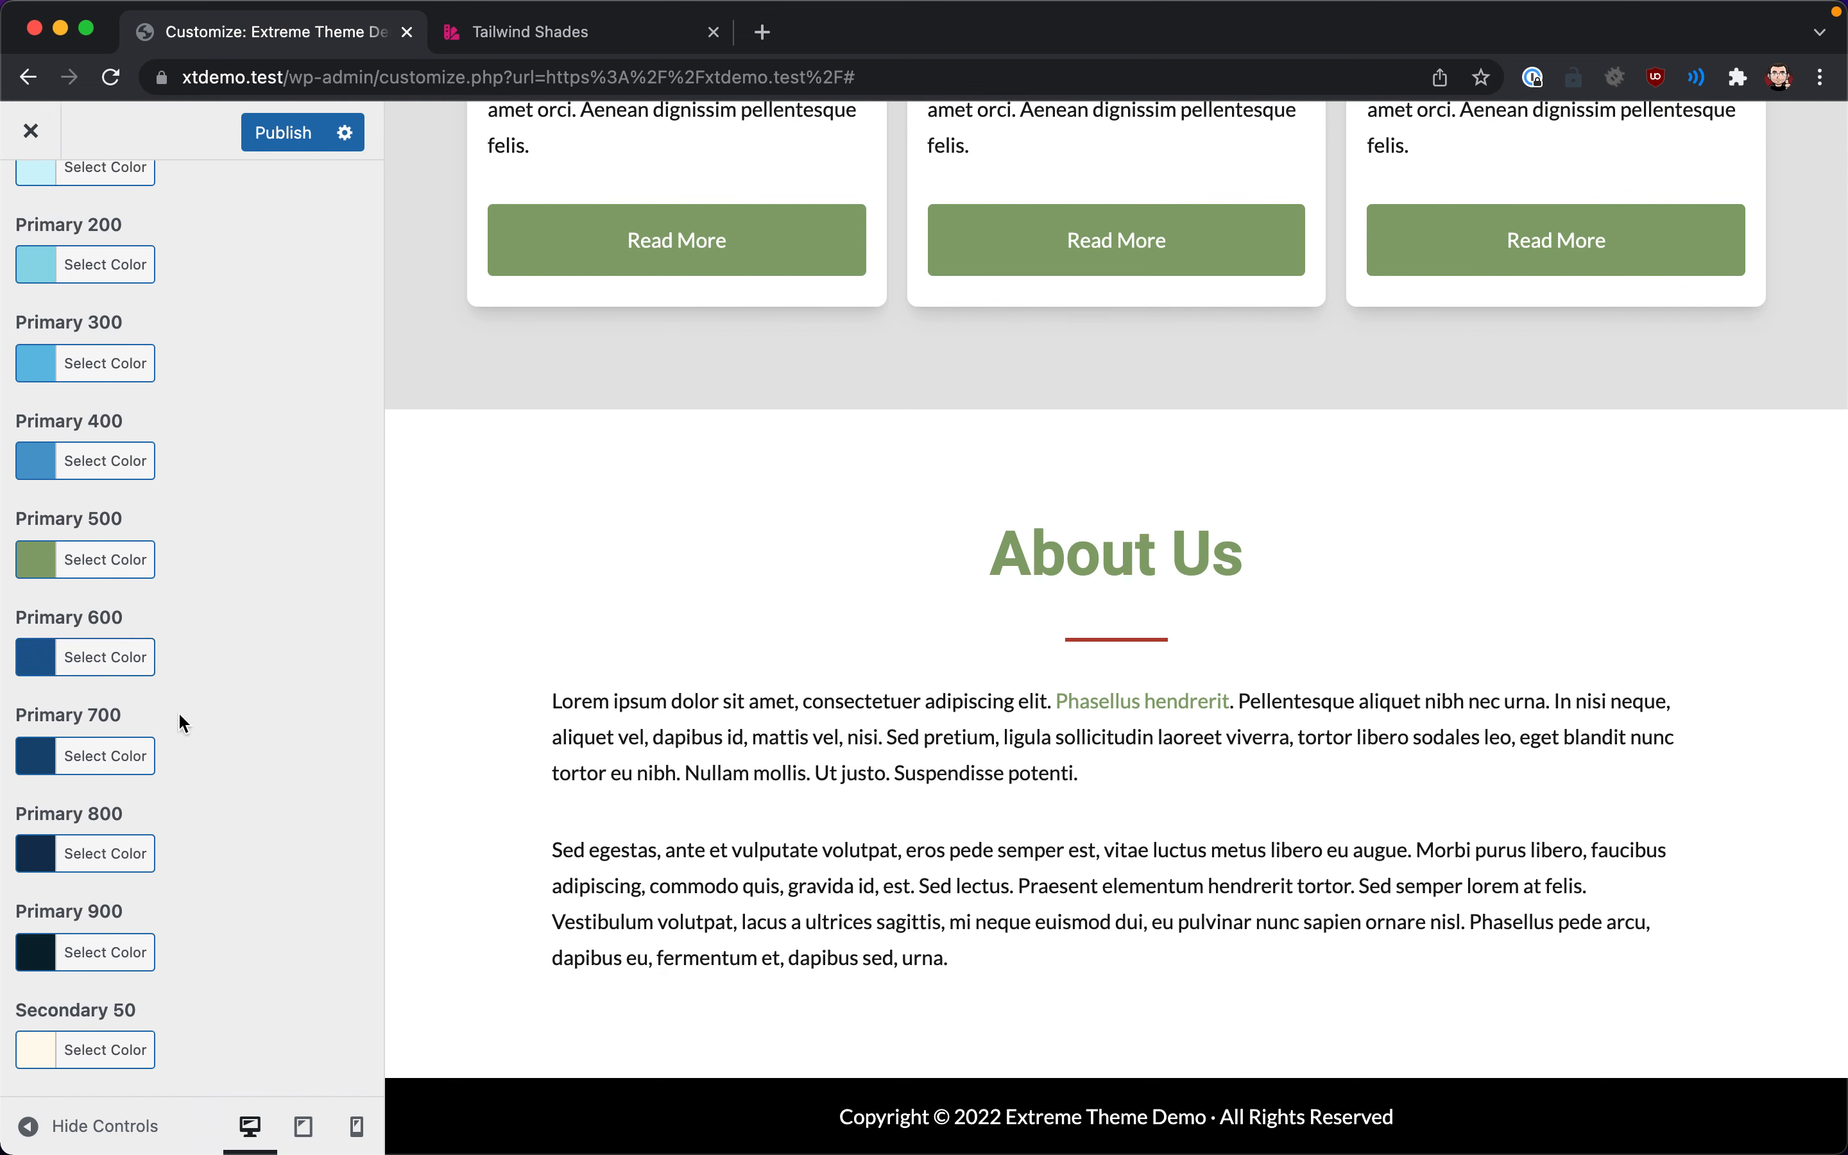
{"action": "left_click", "coordinate": [126, 559]}
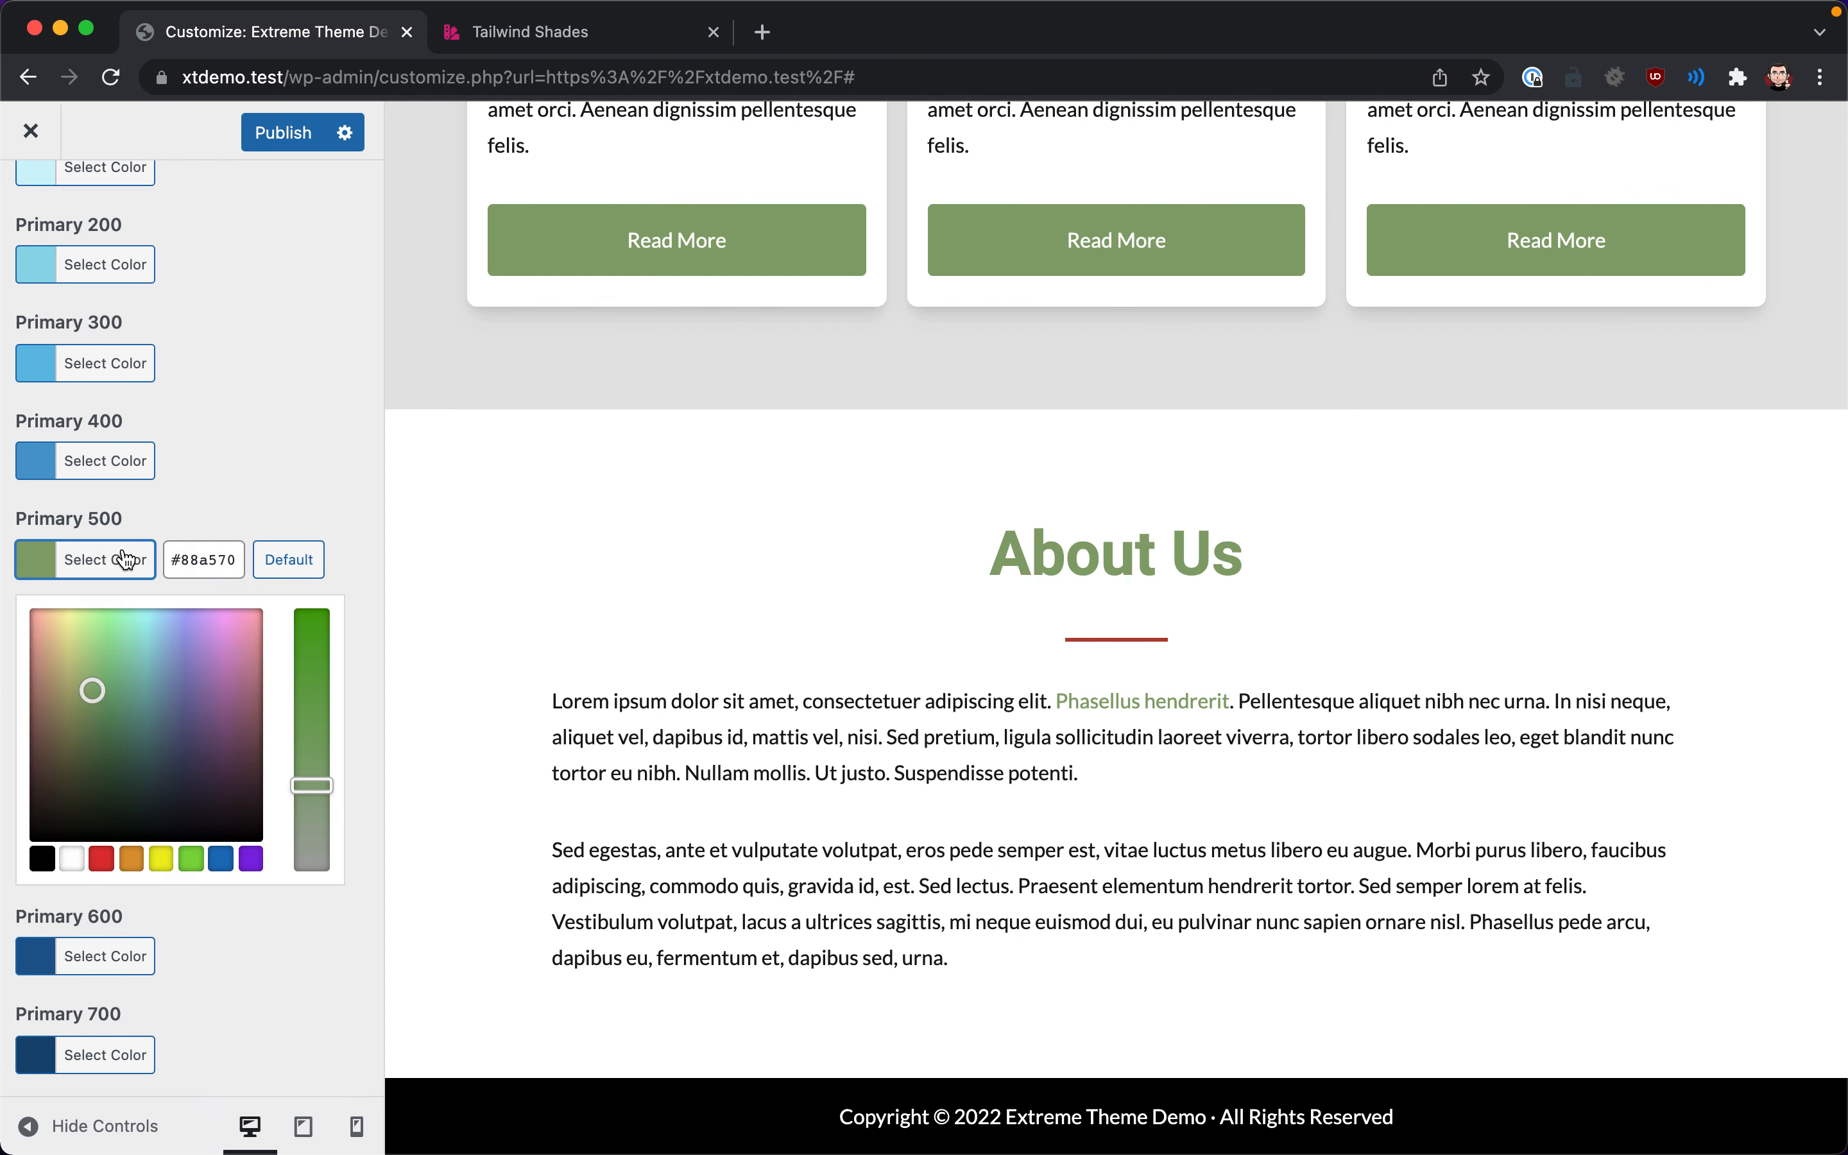
{"action": "double_click", "coordinate": [211, 559]}
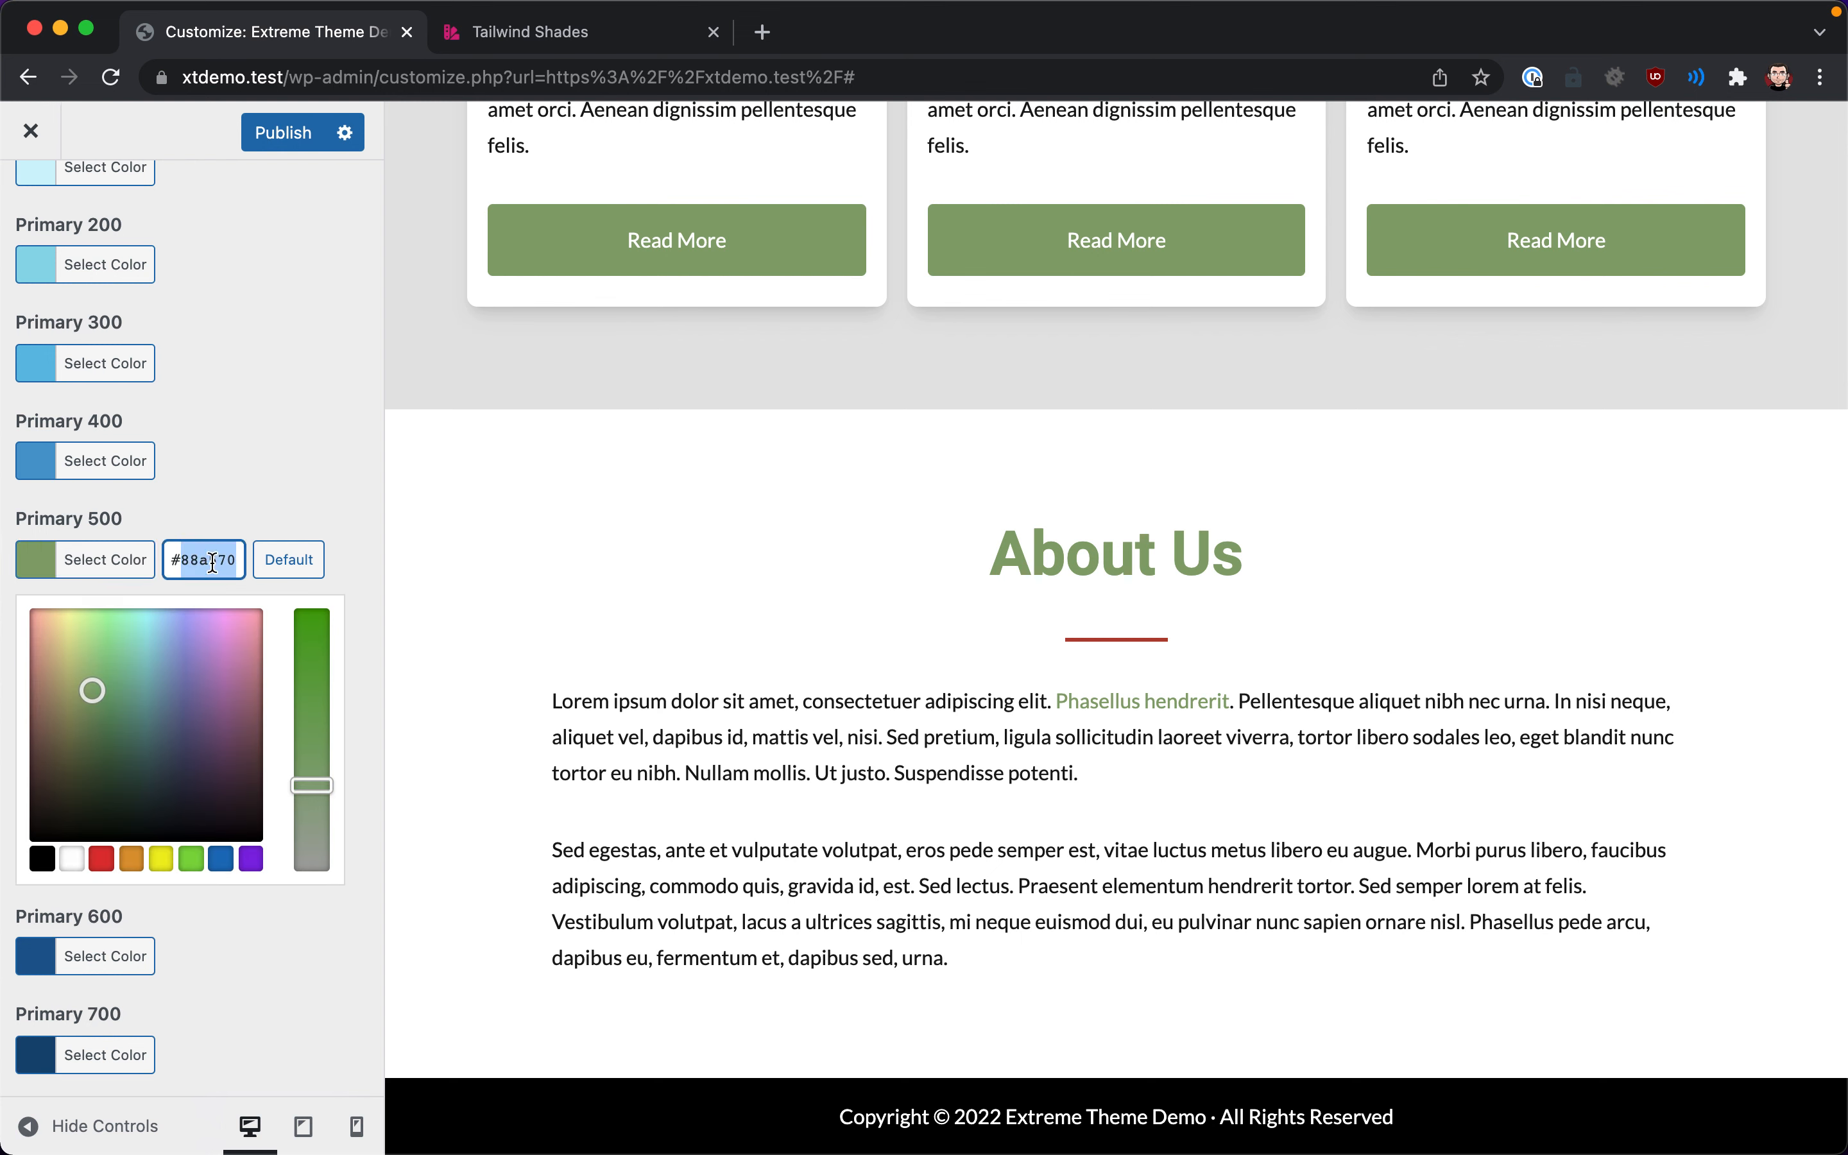
{"action": "left_click", "coordinate": [239, 525]}
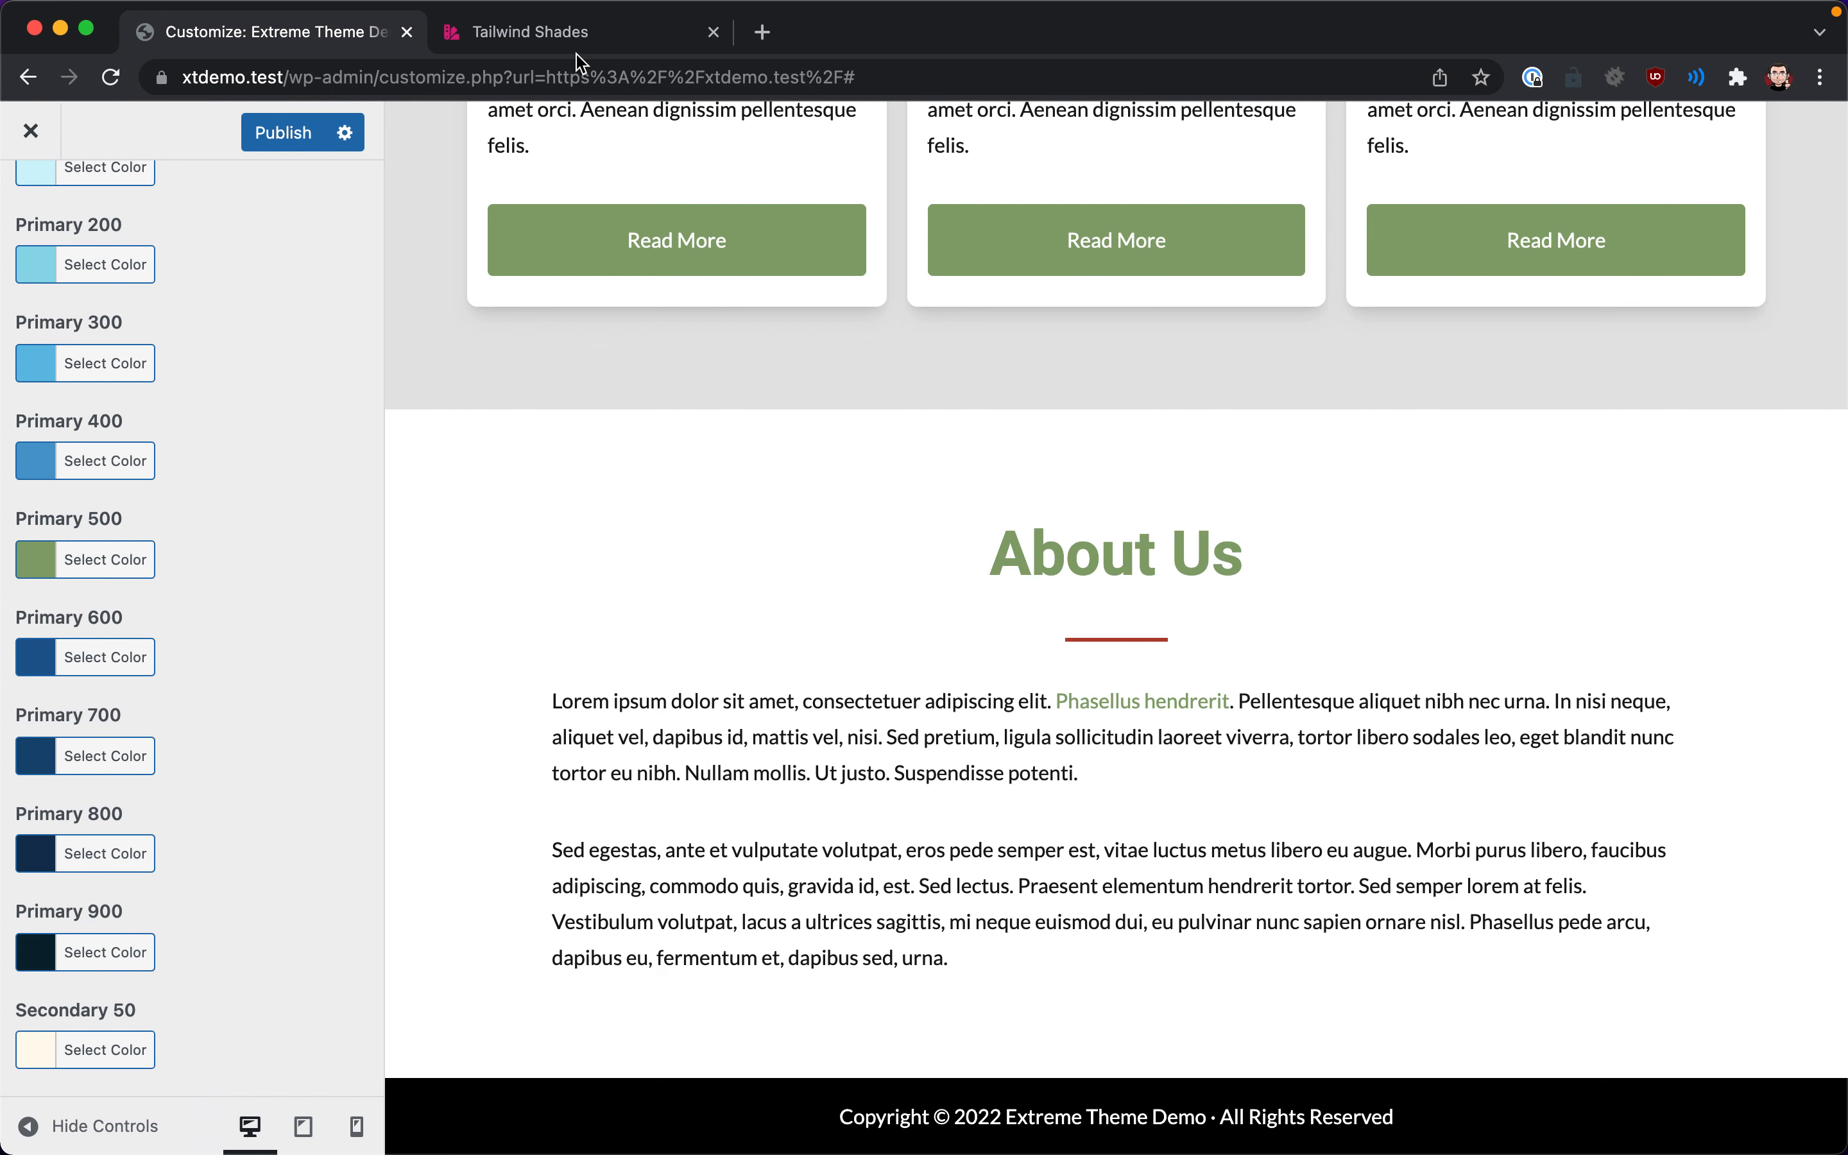
- Switch to the Tailwind Shades site, generate a palette from the base color #88A570 and review its shades from 50 to 900
{"action": "left_click", "coordinate": [582, 39]}
{"action": "left_click", "coordinate": [770, 536]}
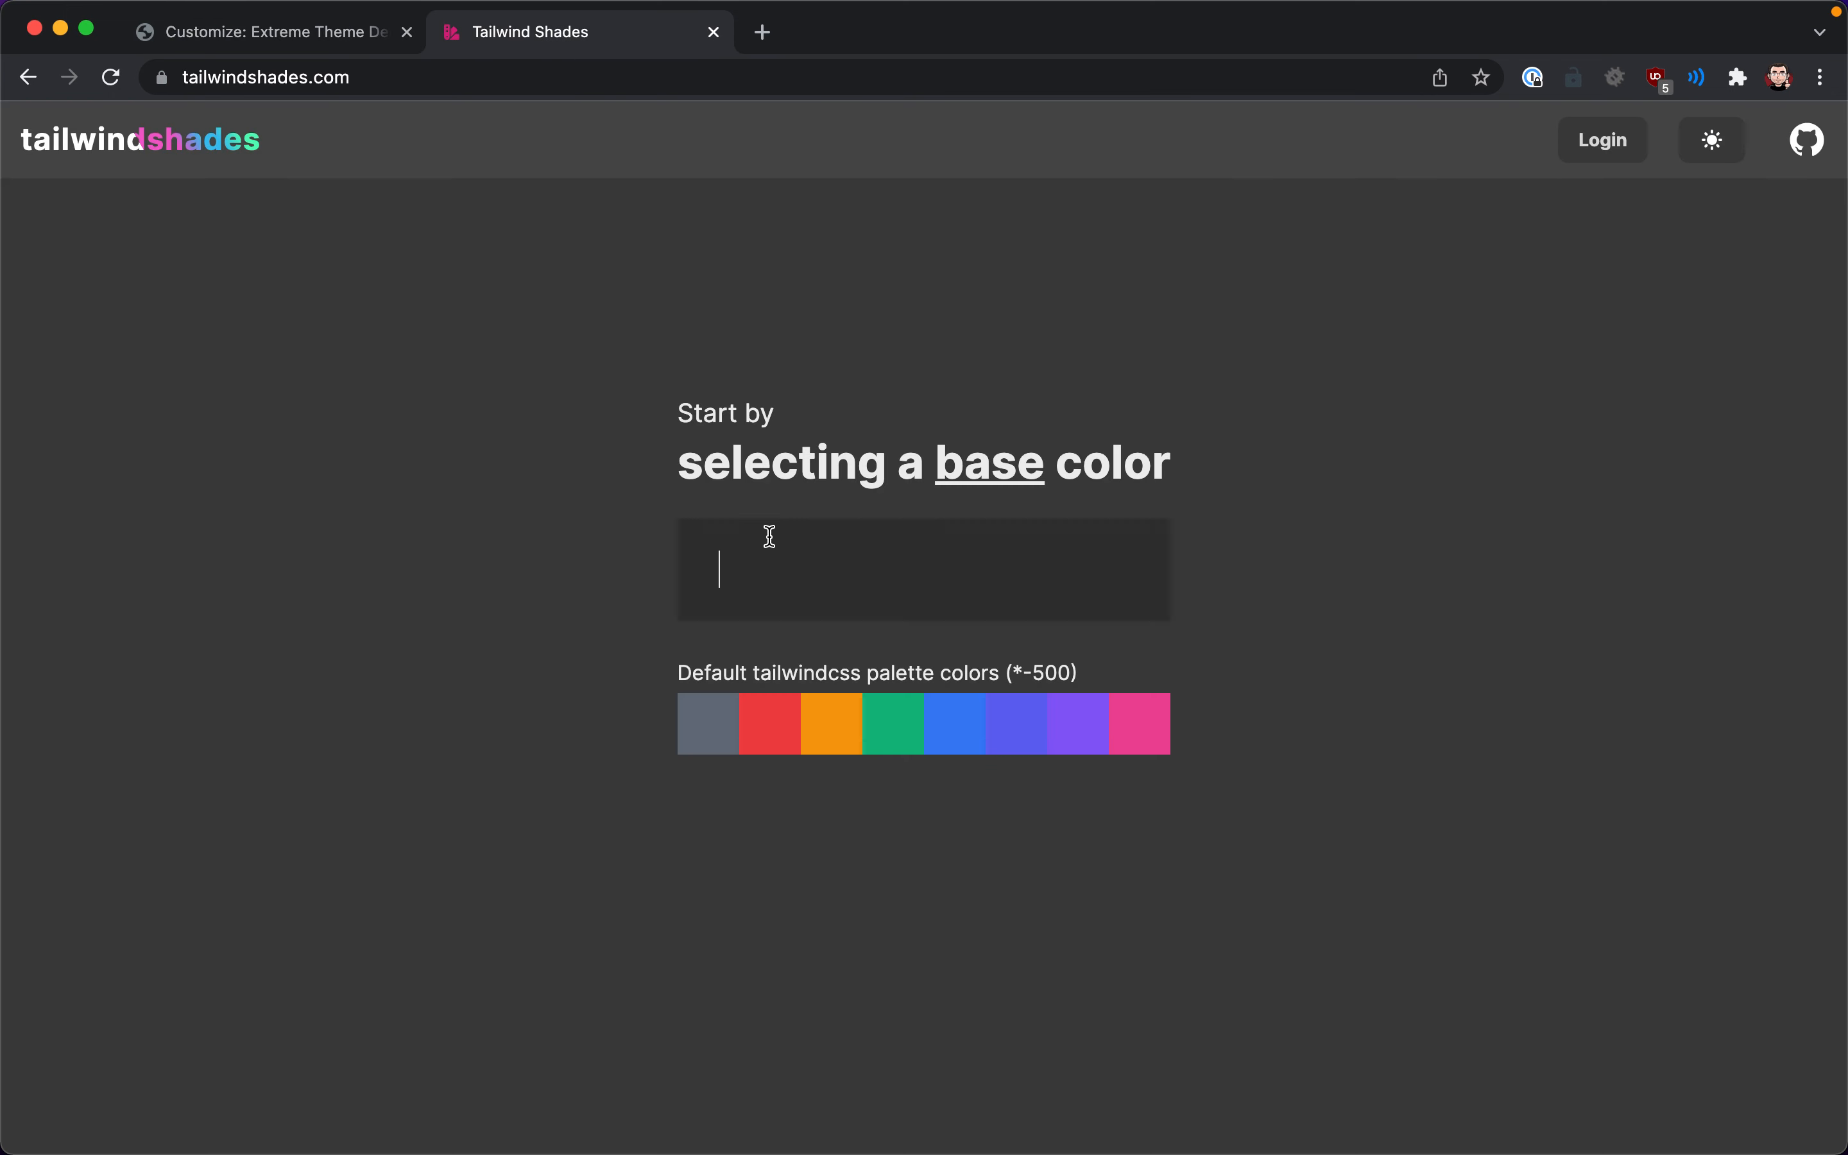
{"action": "type", "text": "#88A570"}
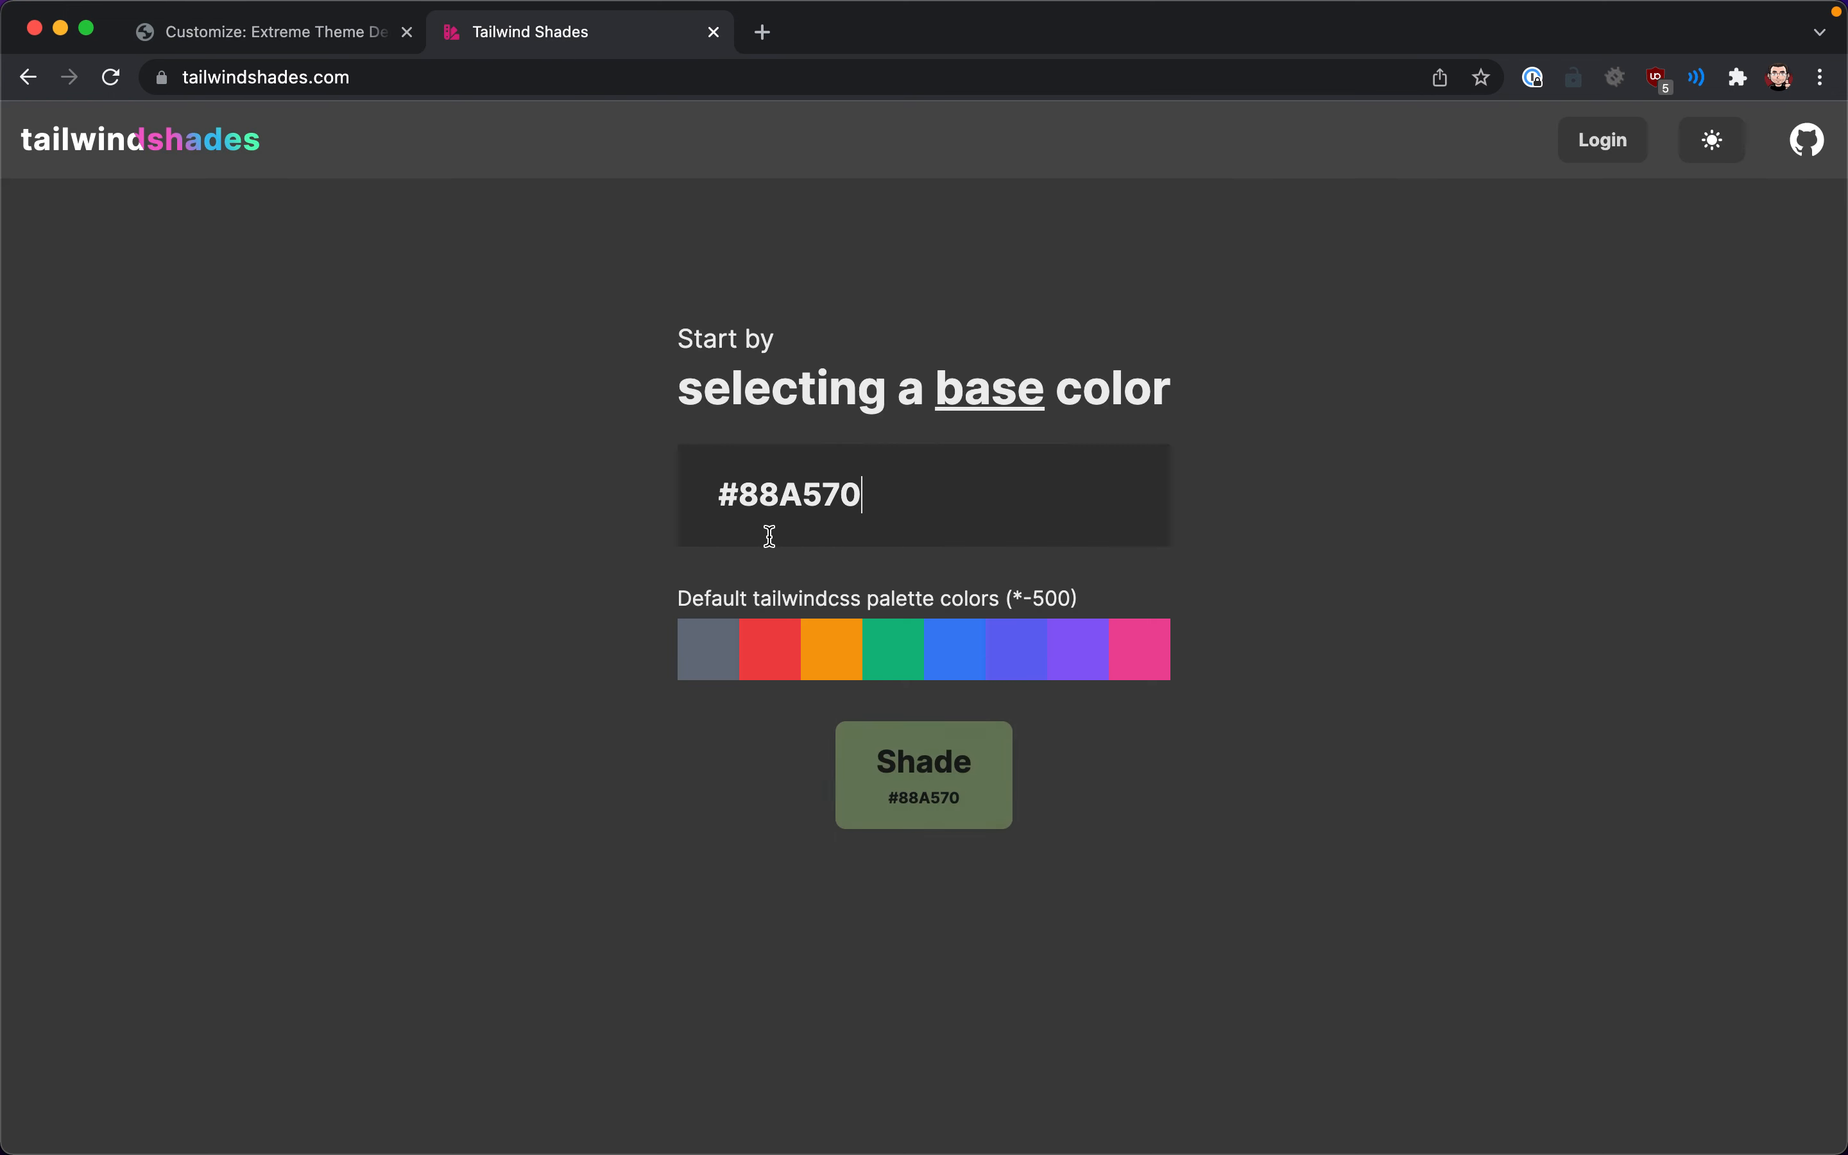
{"action": "left_click", "coordinate": [905, 764]}
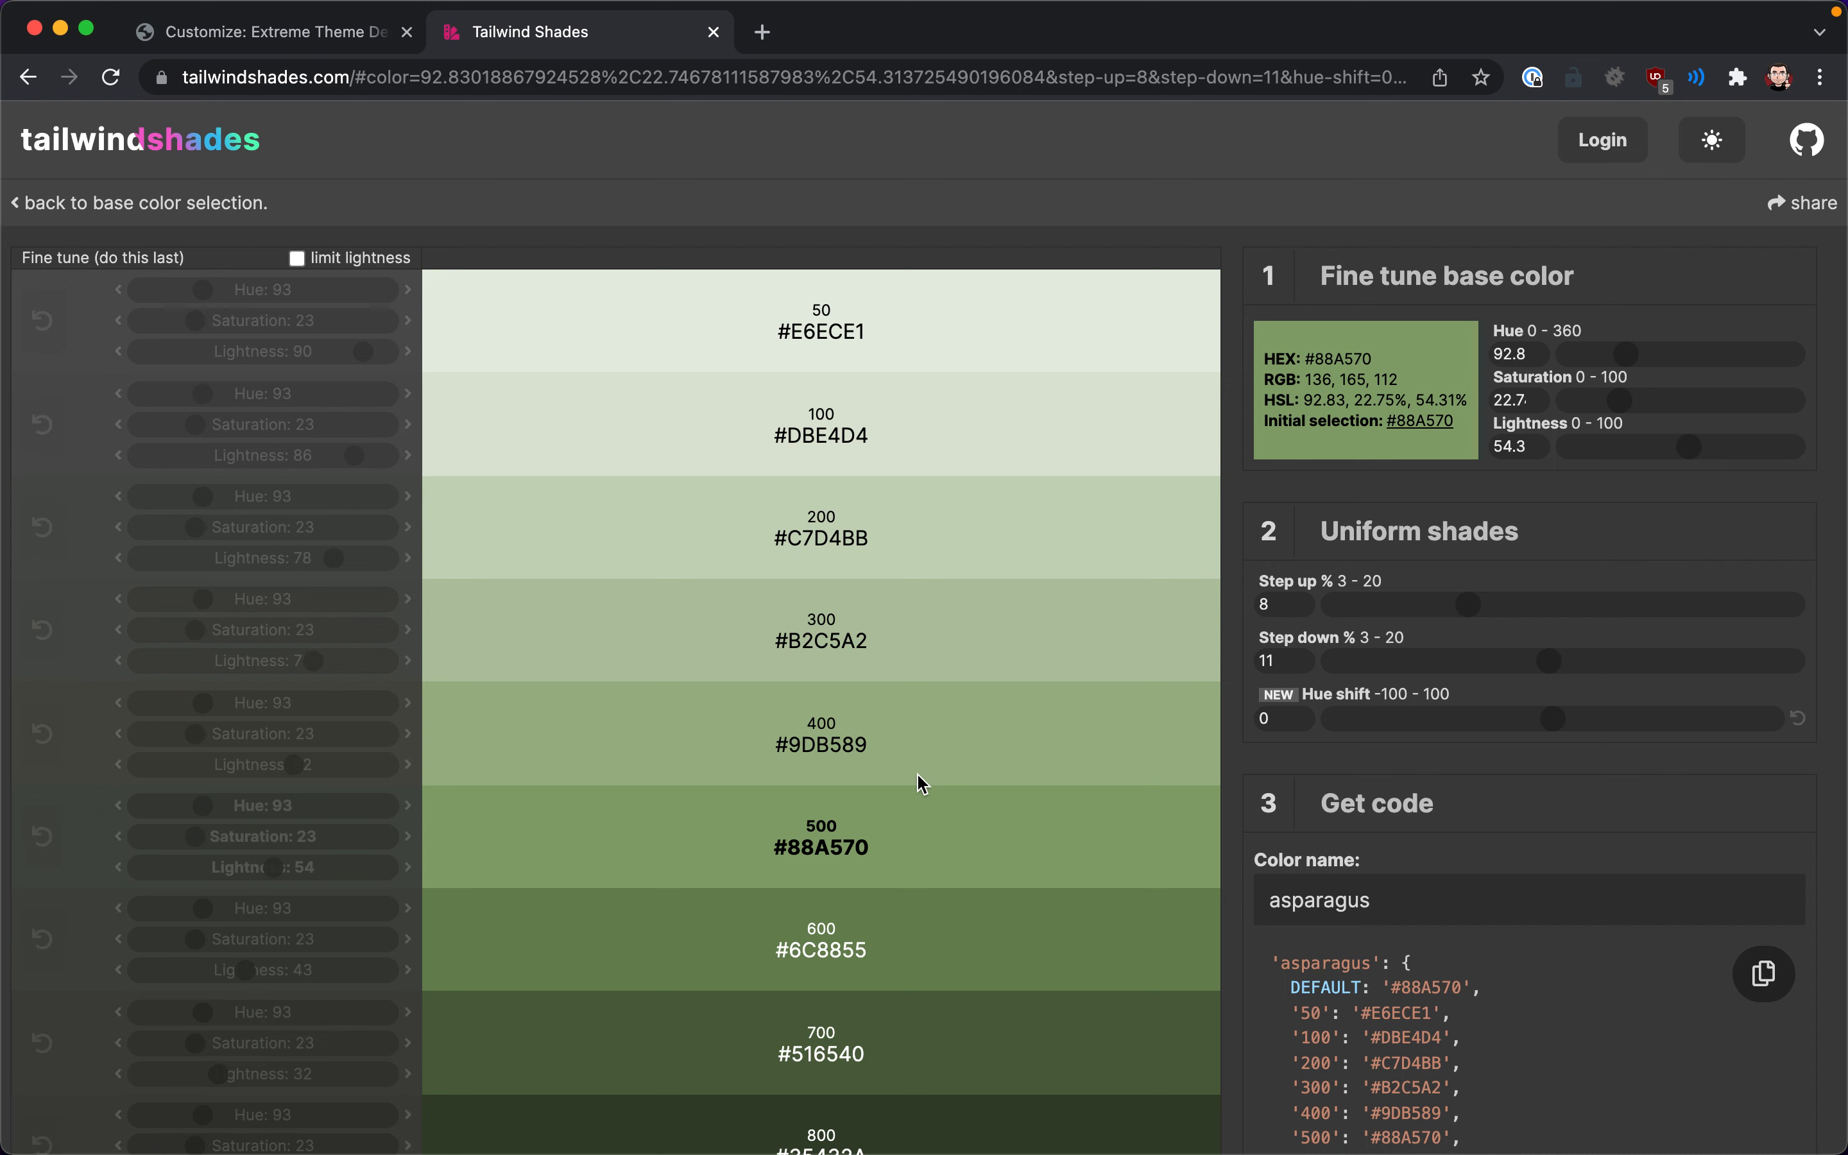
{"action": "scroll", "coordinate": [922, 783], "scroll_direction": "down", "scroll_amount": 3}
{"action": "scroll", "coordinate": [923, 784], "scroll_direction": "up", "scroll_amount": 2}
{"action": "scroll", "coordinate": [923, 783], "scroll_direction": "down", "scroll_amount": 2}
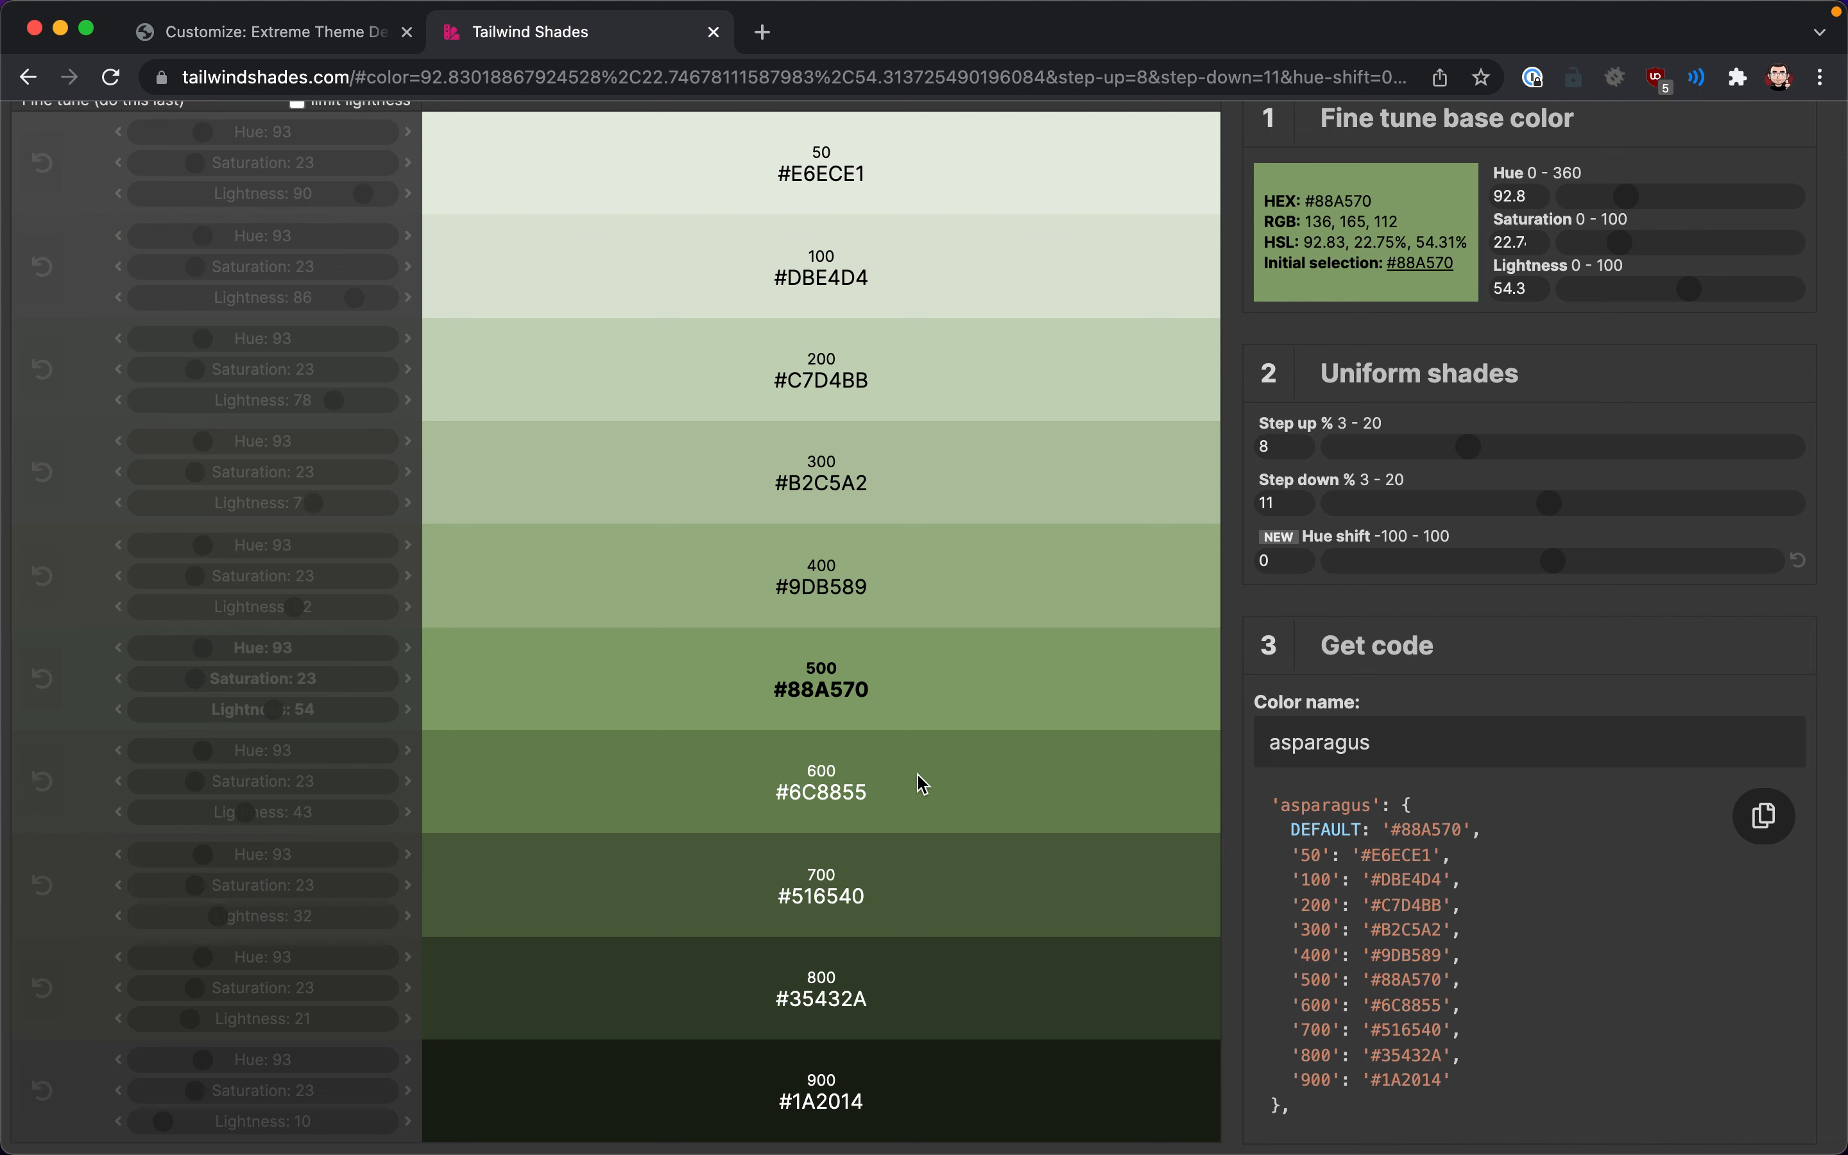
{"action": "scroll", "coordinate": [897, 910], "scroll_direction": "up", "scroll_amount": 1}
{"action": "scroll", "coordinate": [897, 910], "scroll_direction": "down", "scroll_amount": 1}
{"action": "scroll", "coordinate": [897, 910], "scroll_direction": "down", "scroll_amount": 1}
- Compare the theme's Primary and Secondary shades in Color Settings with the generated palette on the Tailwind Shades site
{"action": "key", "text": "ctrl+Tab"}
{"action": "scroll", "coordinate": [181, 442], "scroll_direction": "up", "scroll_amount": 5}
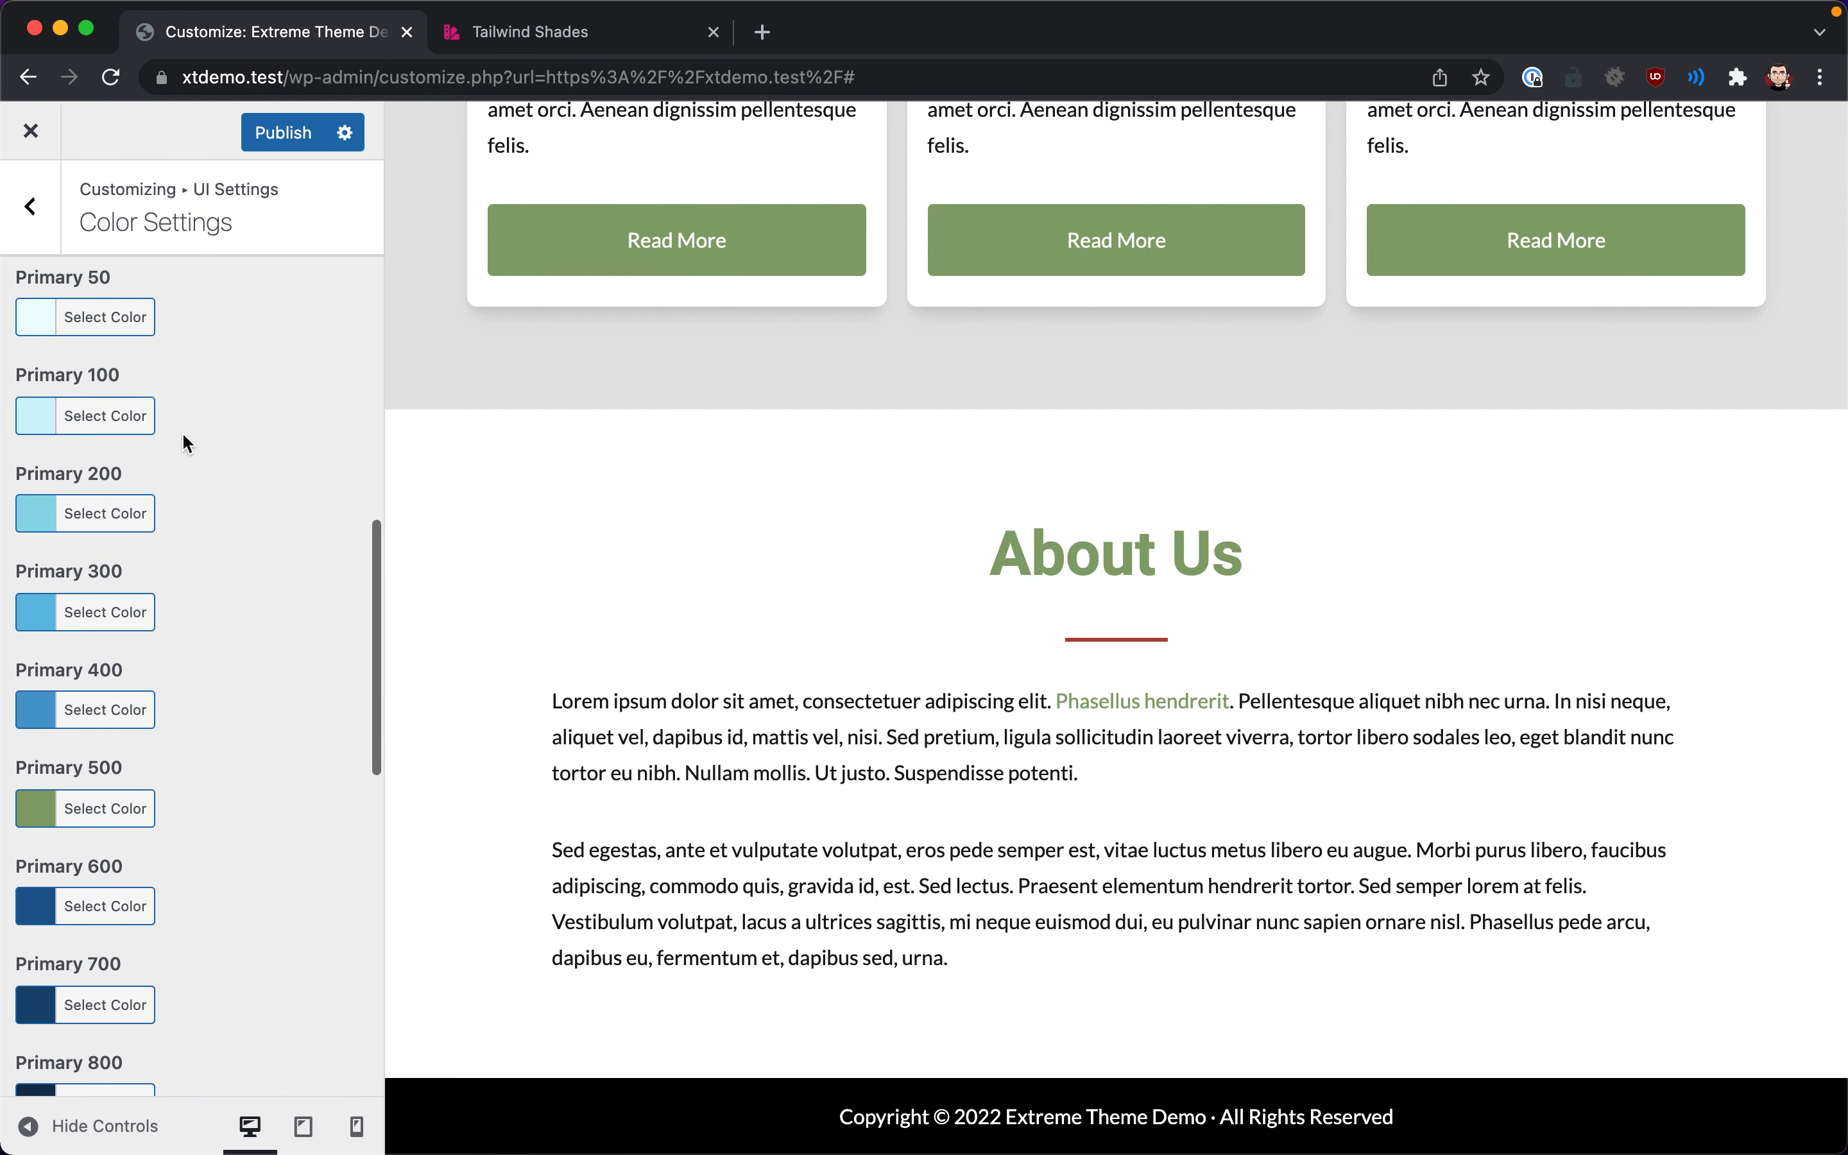
{"action": "key", "text": "ctrl+Tab"}
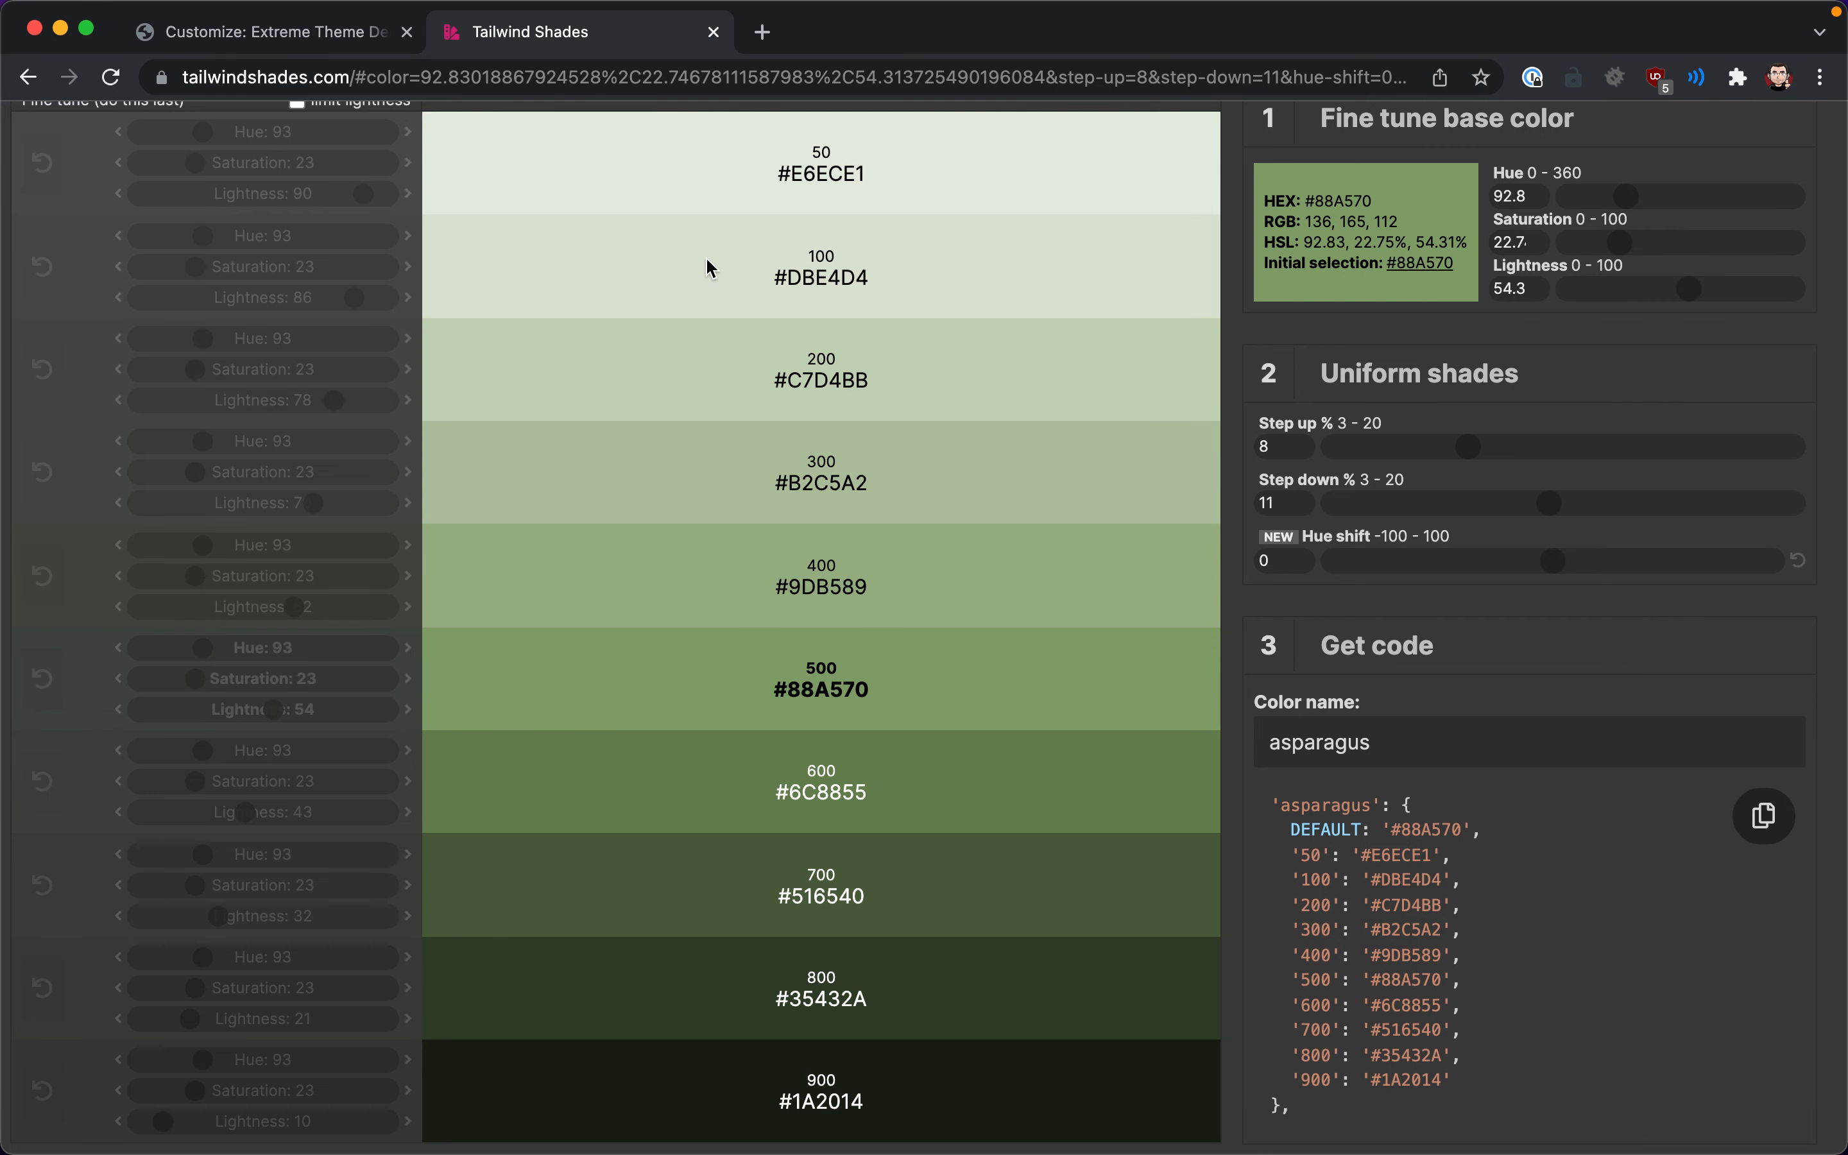
{"action": "key", "text": "ctrl+Tab"}
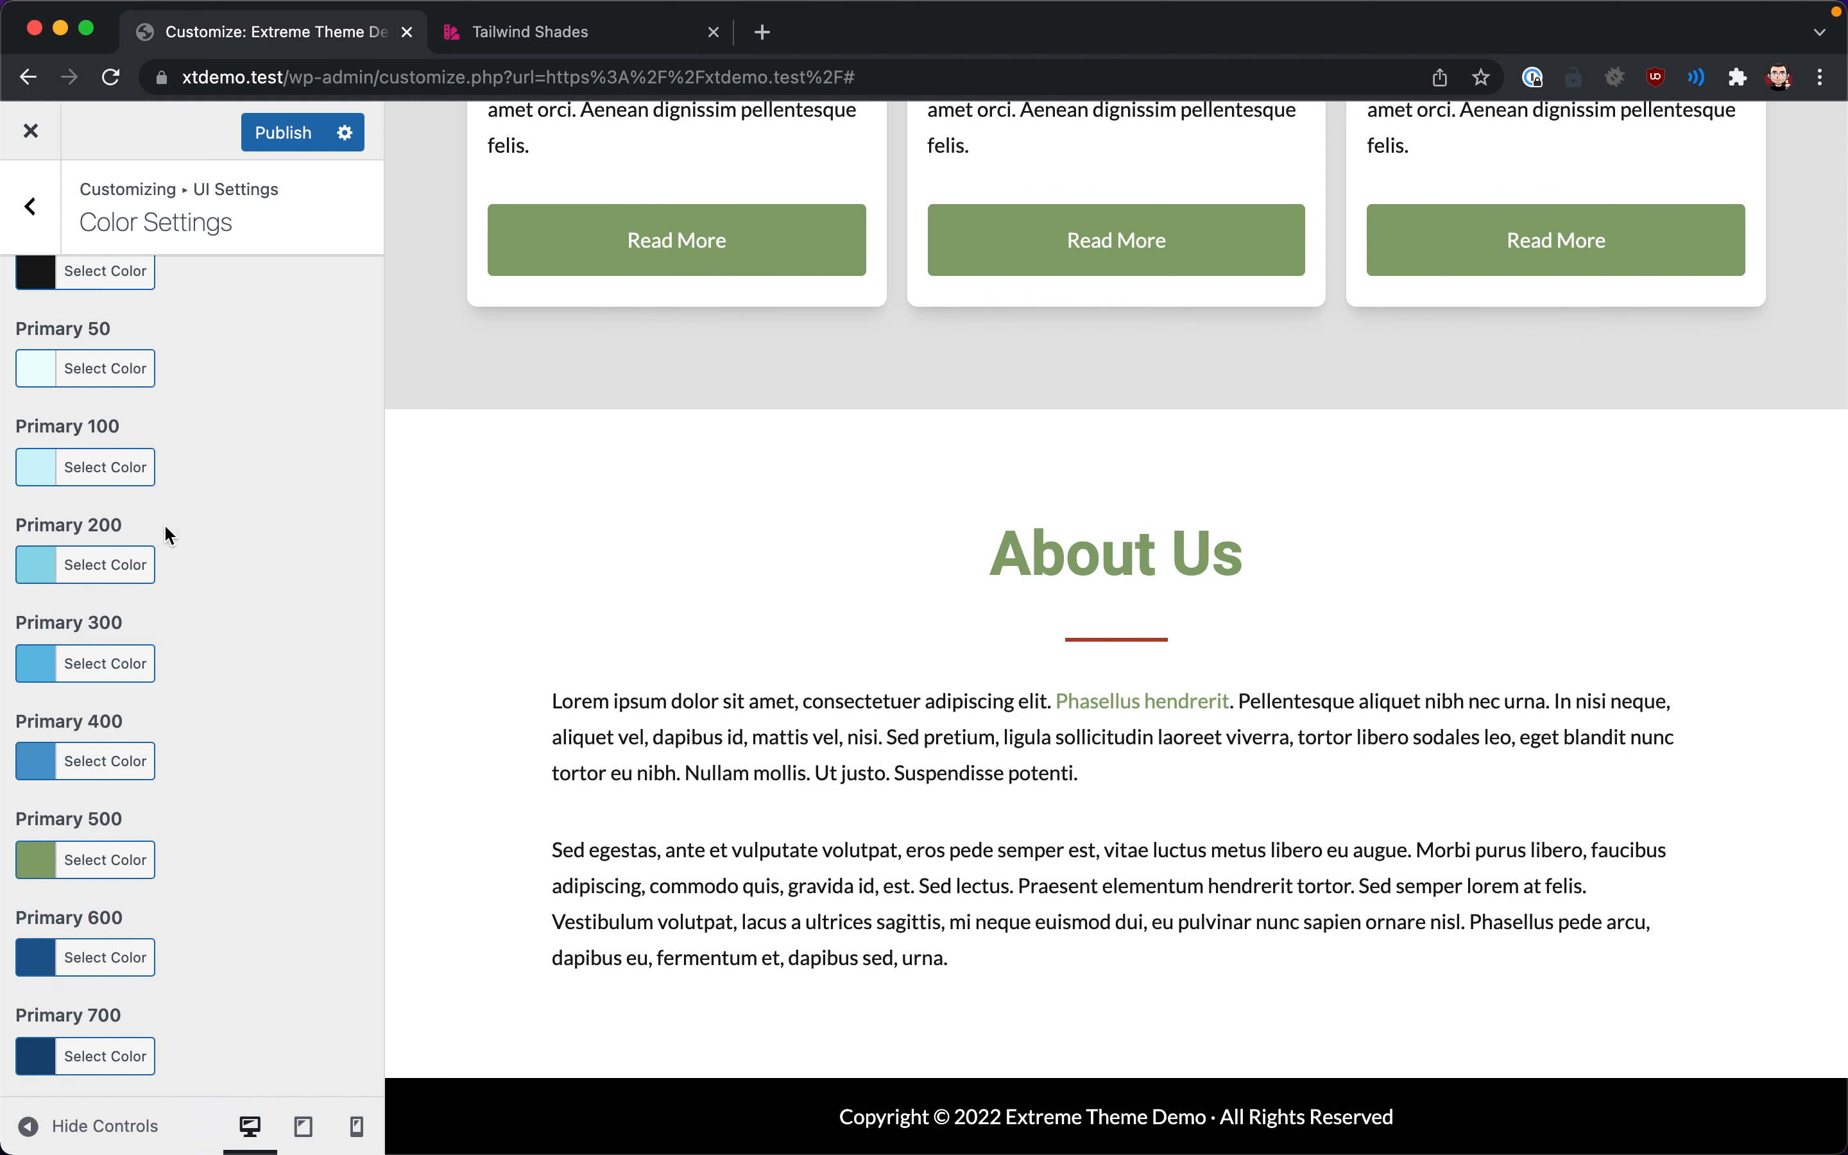
{"action": "scroll", "coordinate": [165, 527], "scroll_direction": "down", "scroll_amount": 10}
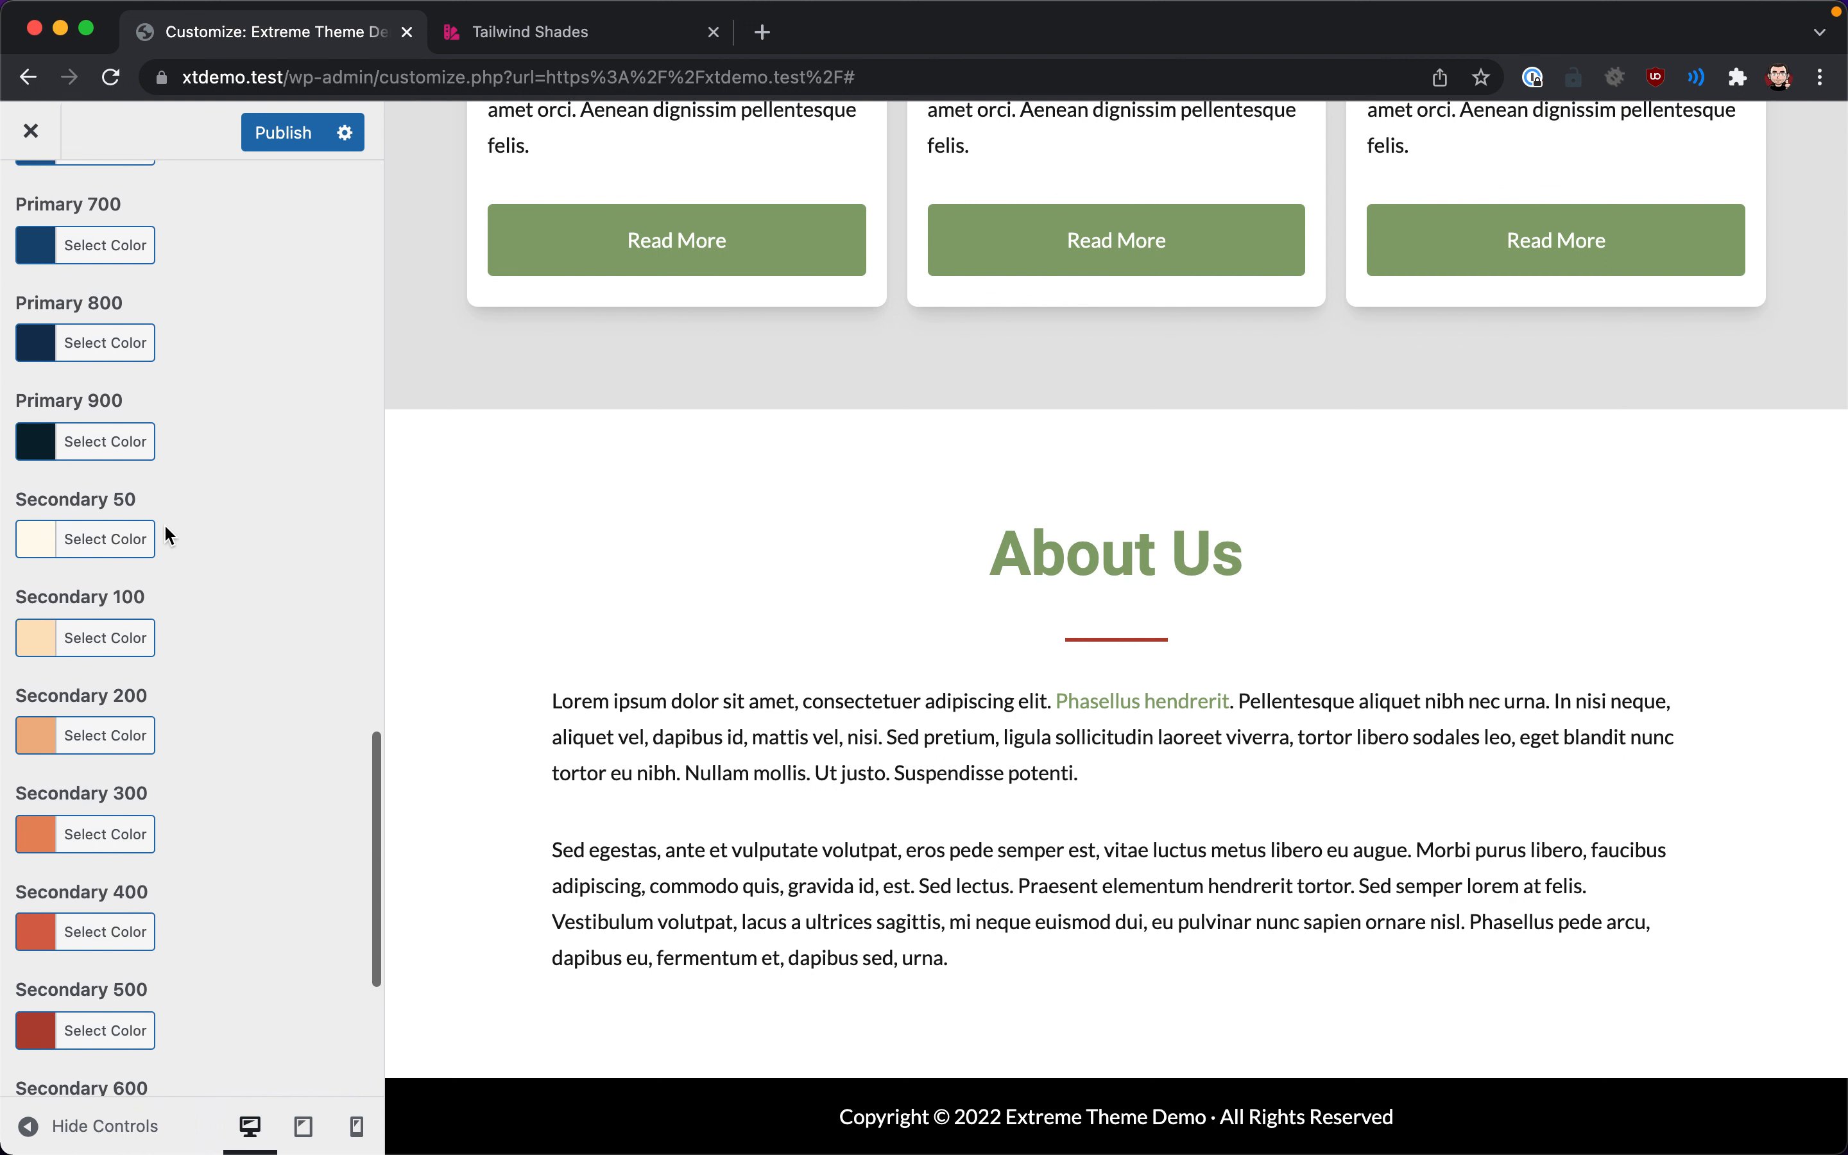
{"action": "scroll", "coordinate": [166, 534], "scroll_direction": "down", "scroll_amount": 4}
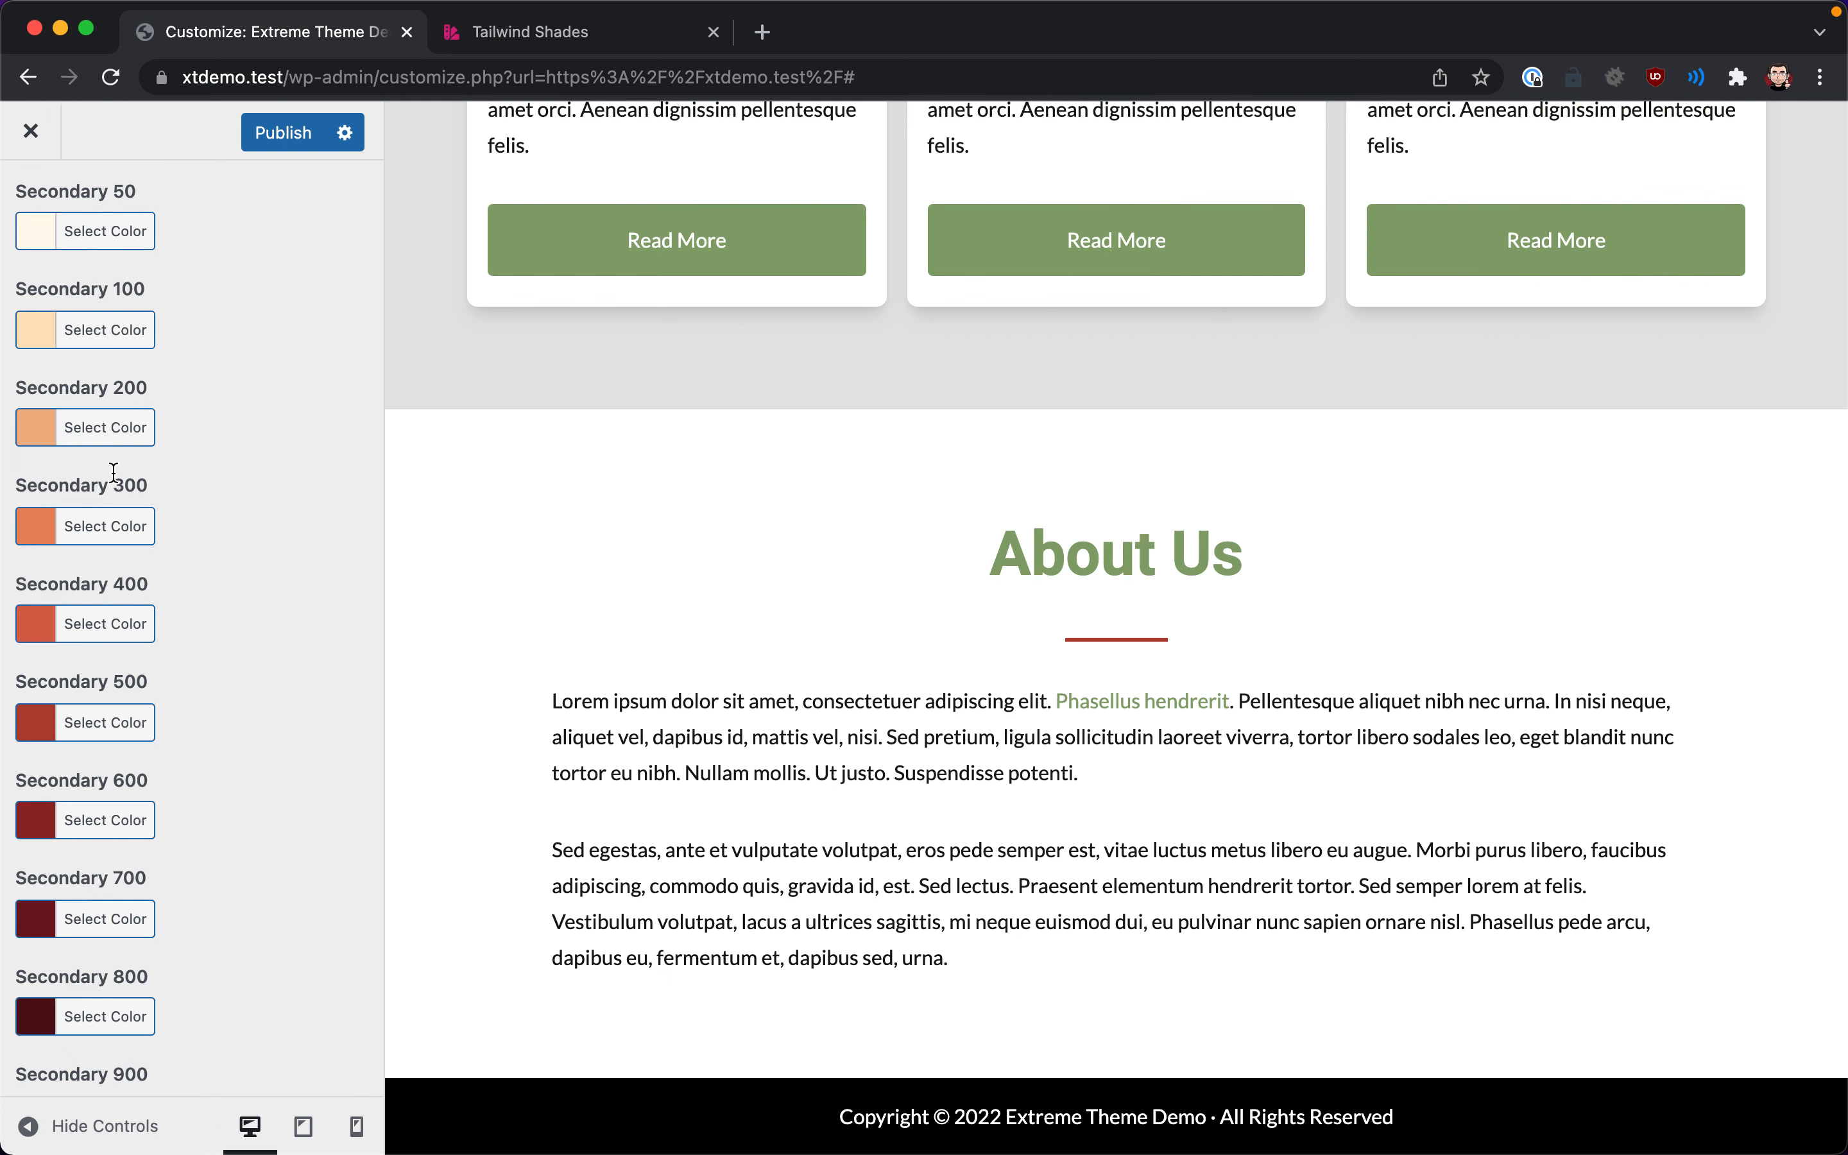
{"action": "scroll", "coordinate": [113, 473], "scroll_direction": "up", "scroll_amount": 4}
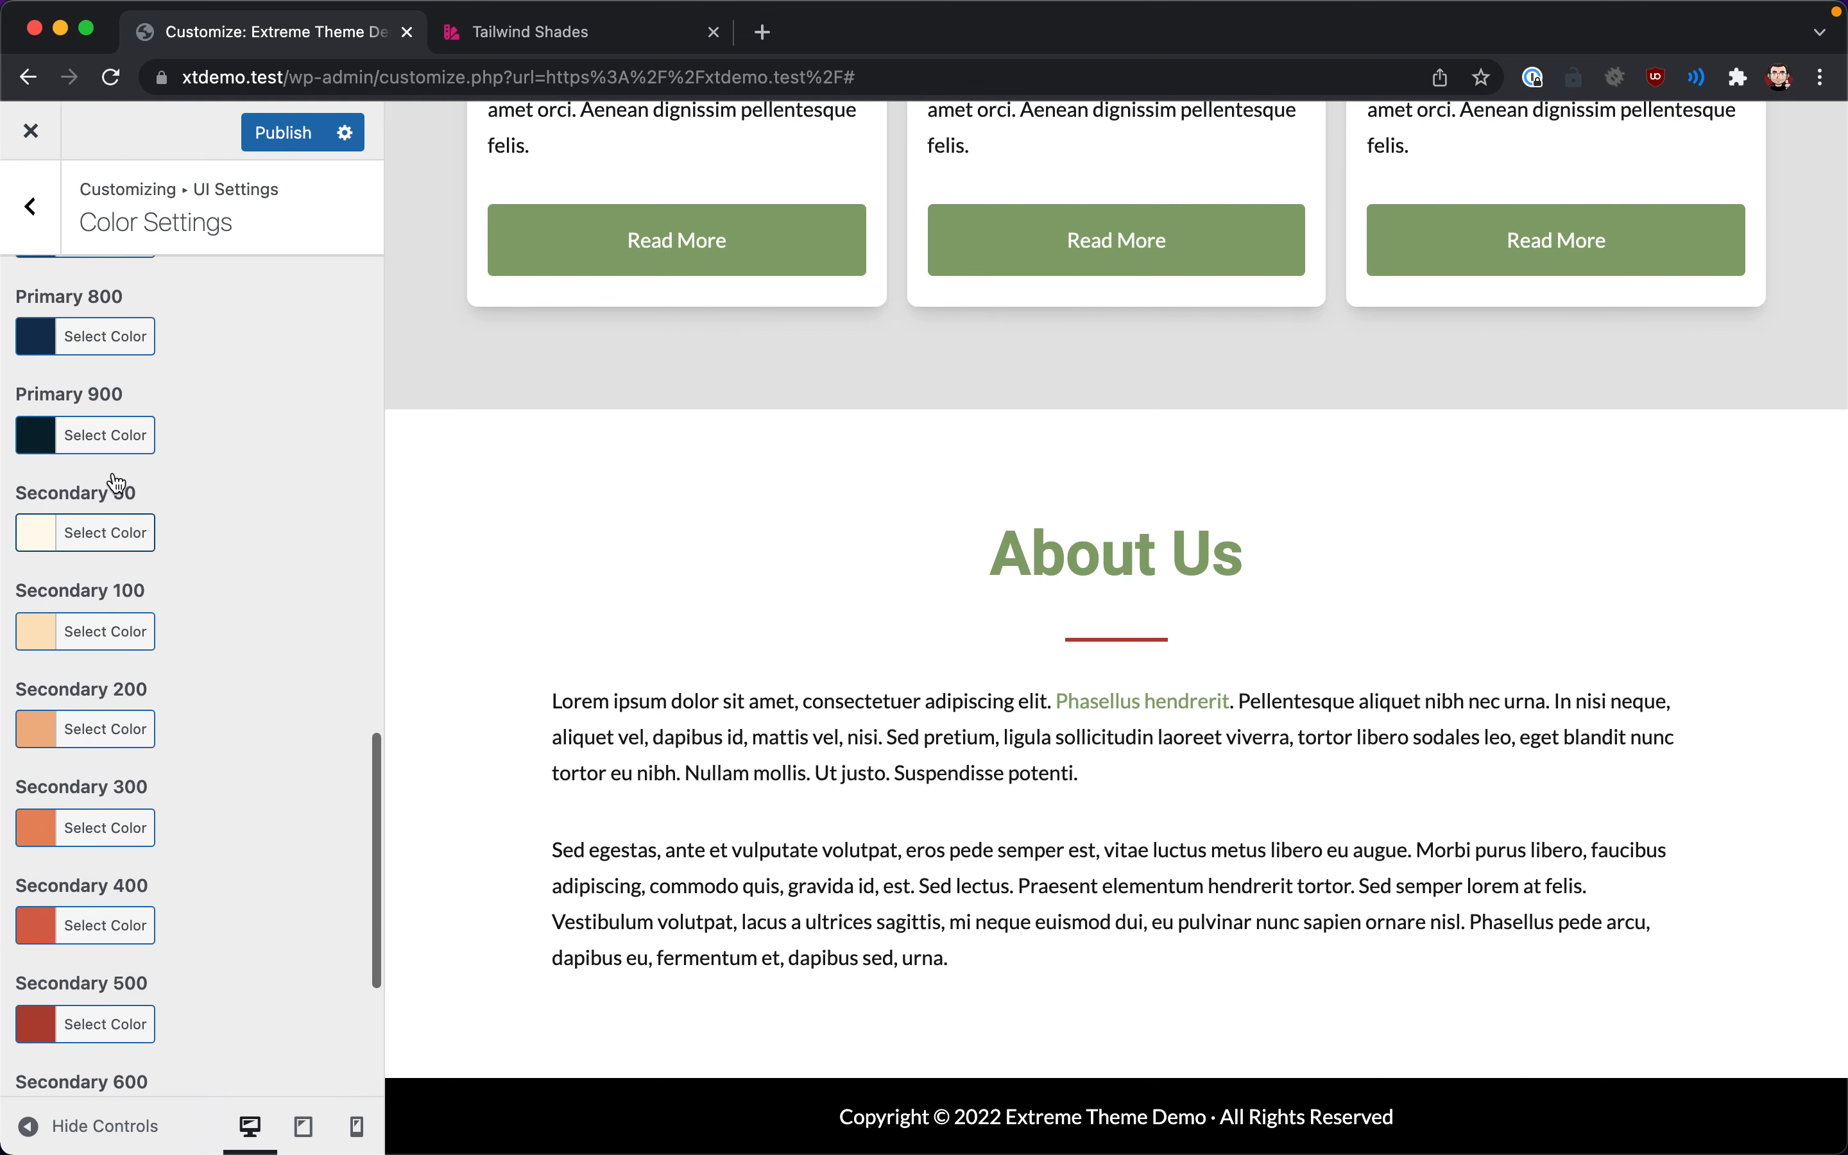
{"action": "scroll", "coordinate": [116, 482], "scroll_direction": "up", "scroll_amount": 6}
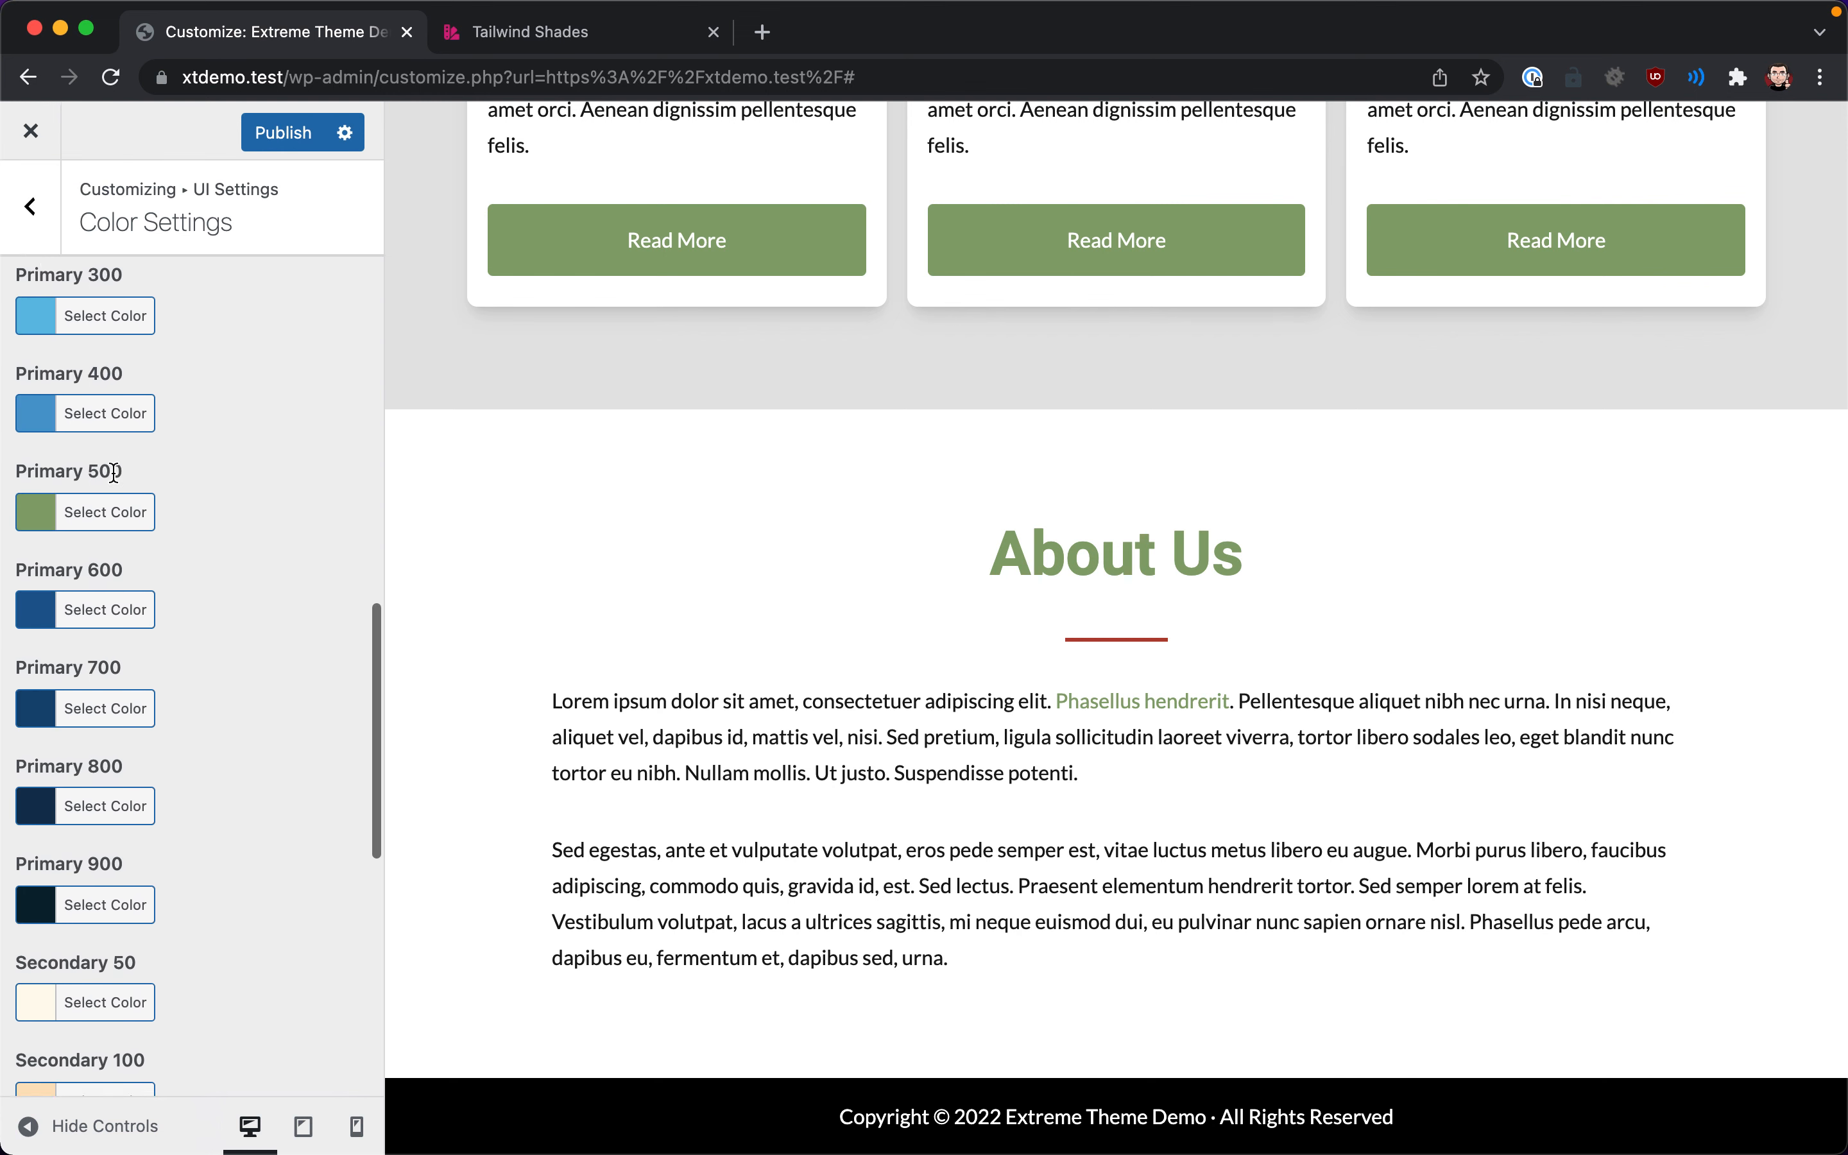
{"action": "scroll", "coordinate": [113, 473], "scroll_direction": "up", "scroll_amount": 3}
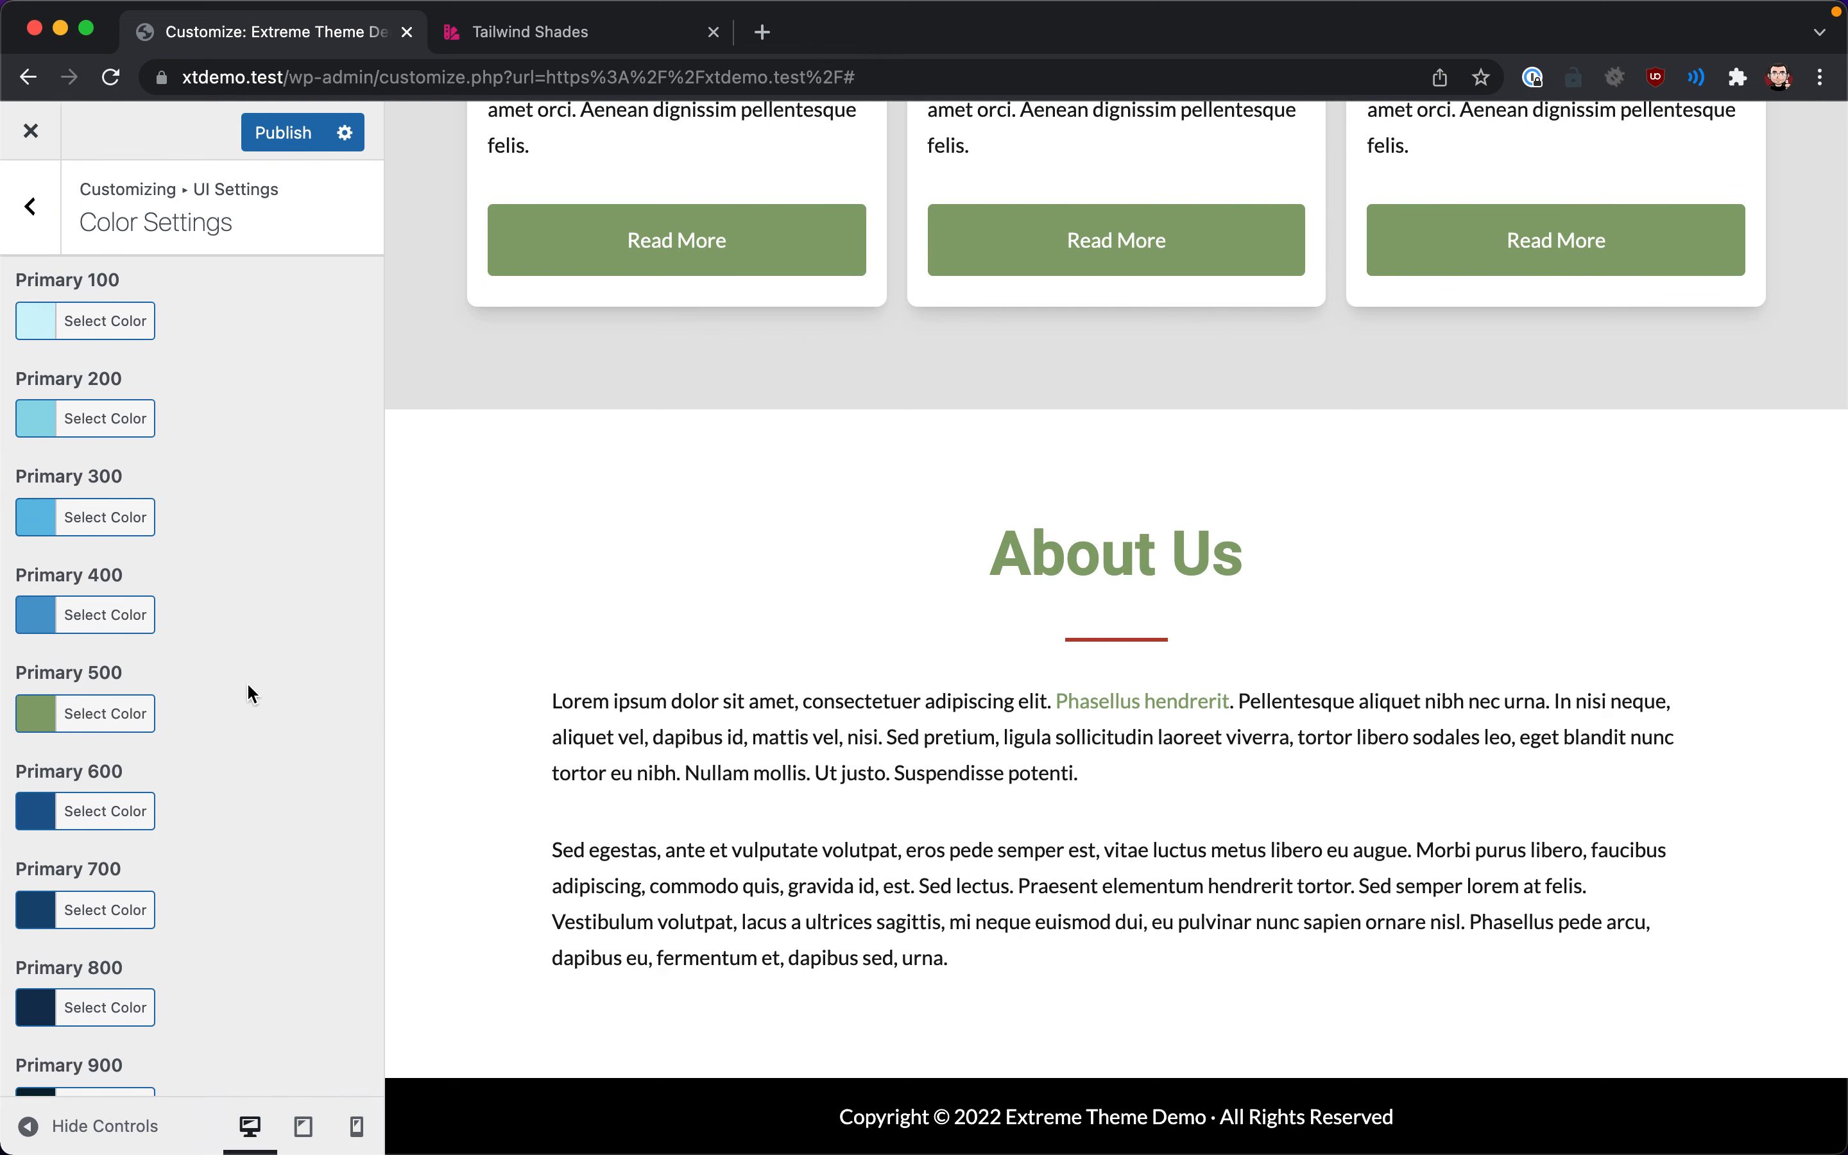
{"action": "key", "text": "ctrl+Tab"}
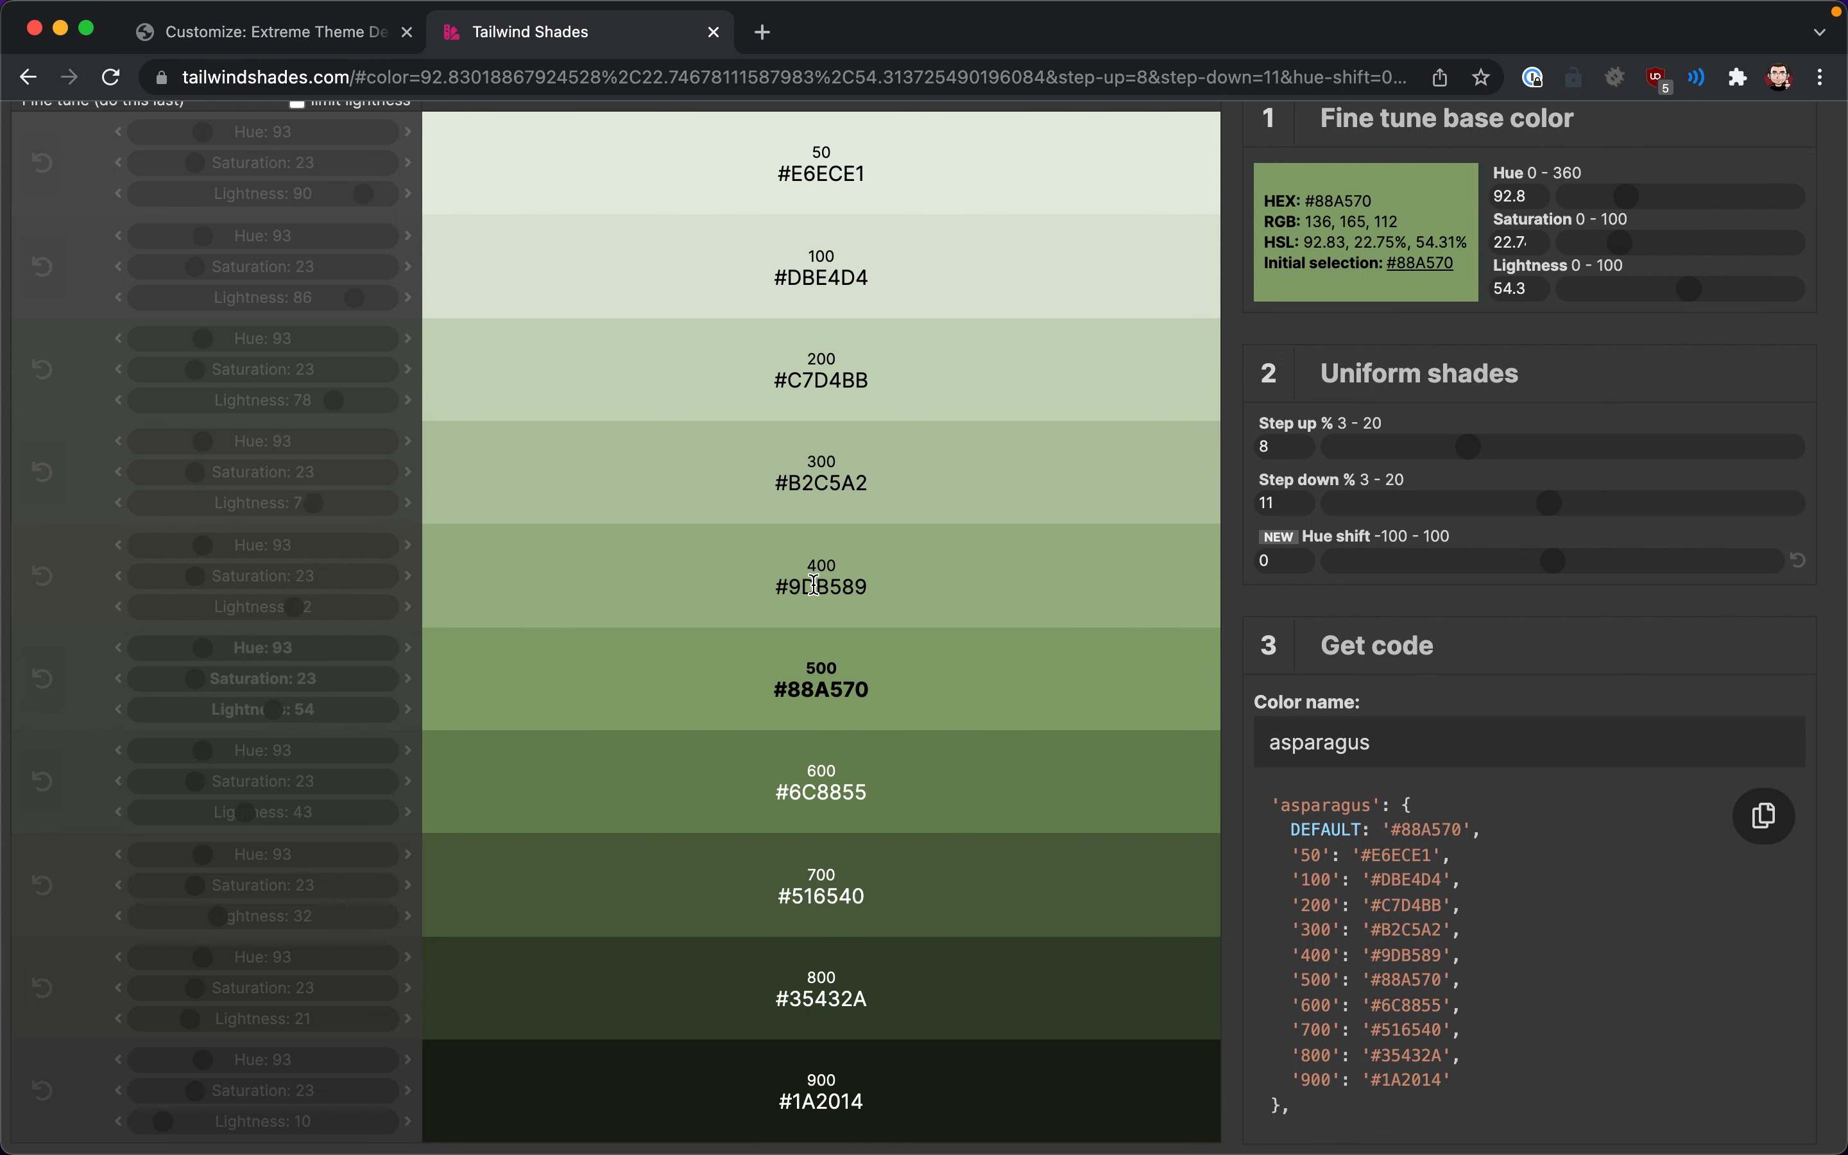
{"action": "key", "text": "ctrl+shift+Tab"}
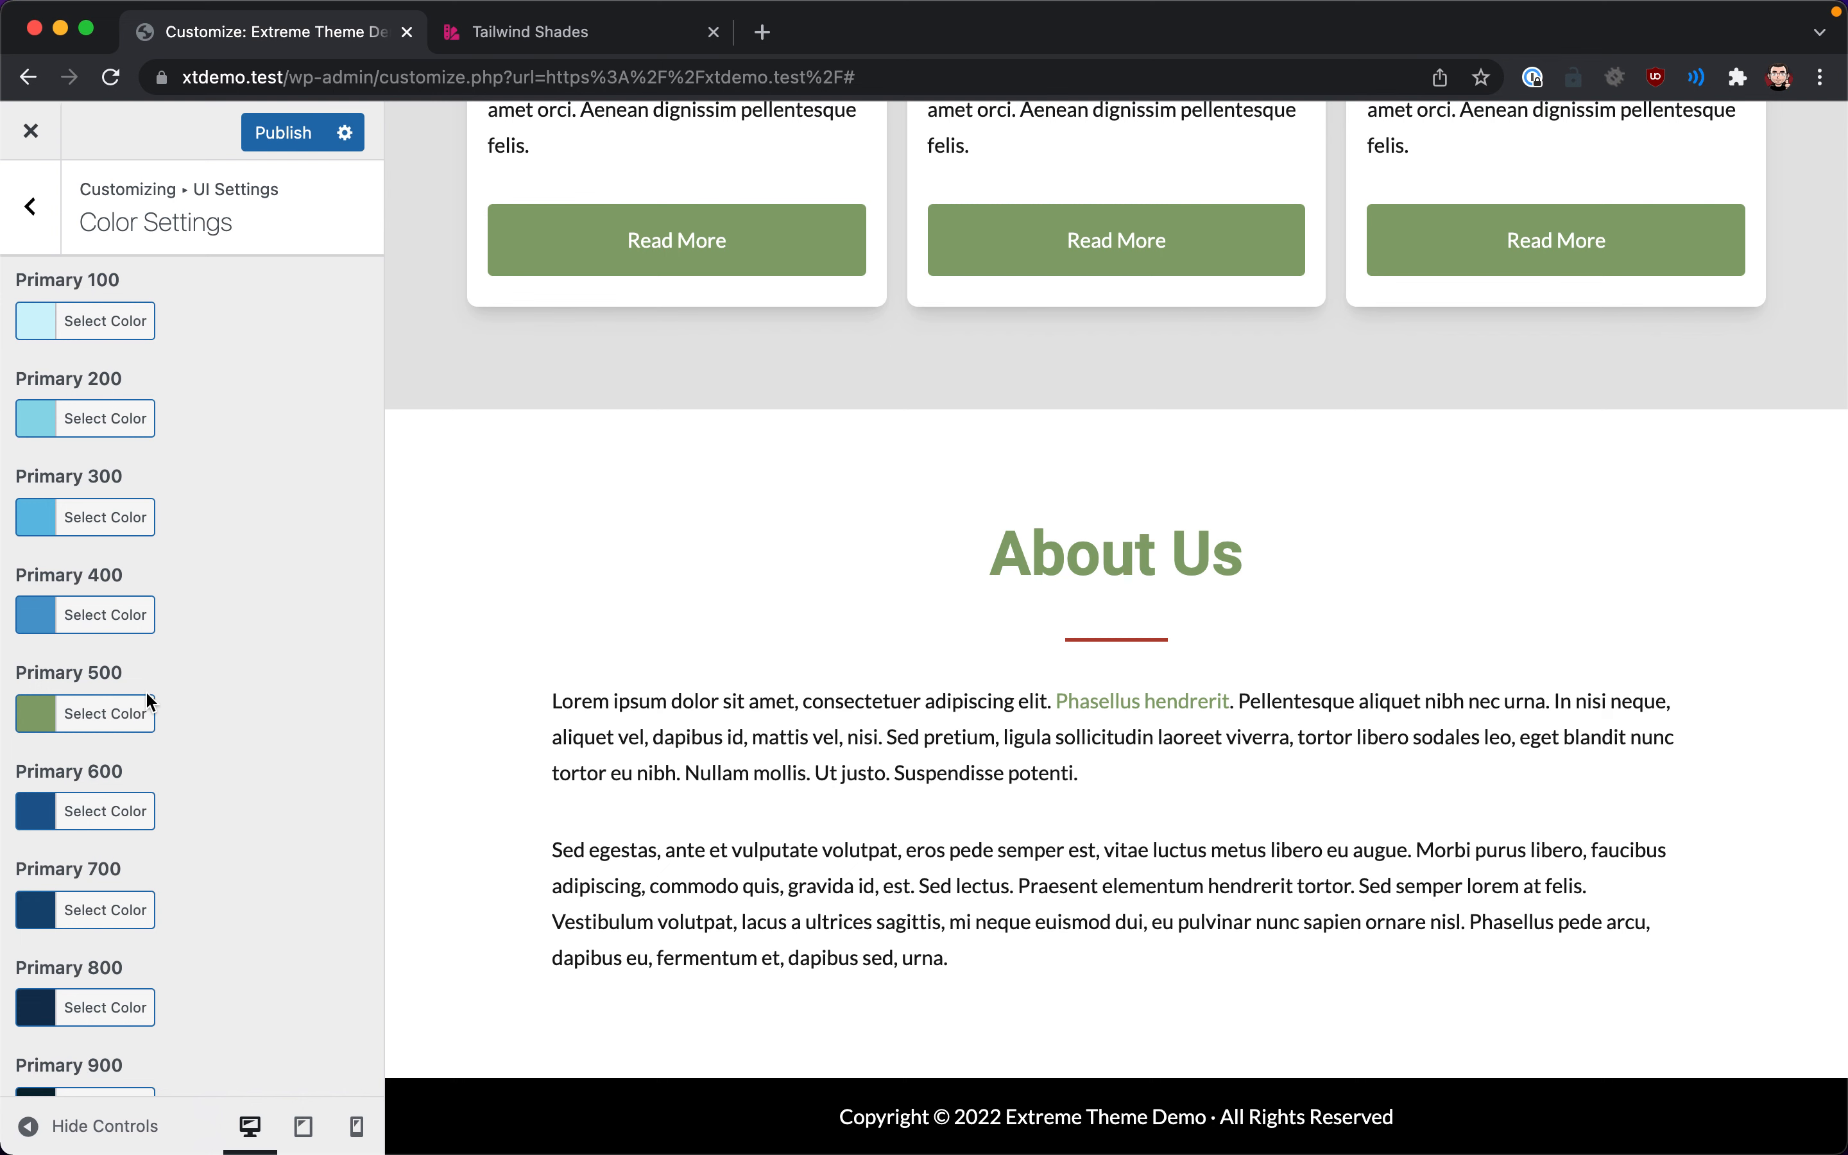
- Reset the Primary 500 color to its default and go back to the UI Settings overview
{"action": "left_click", "coordinate": [145, 712]}
{"action": "left_click", "coordinate": [313, 712]}
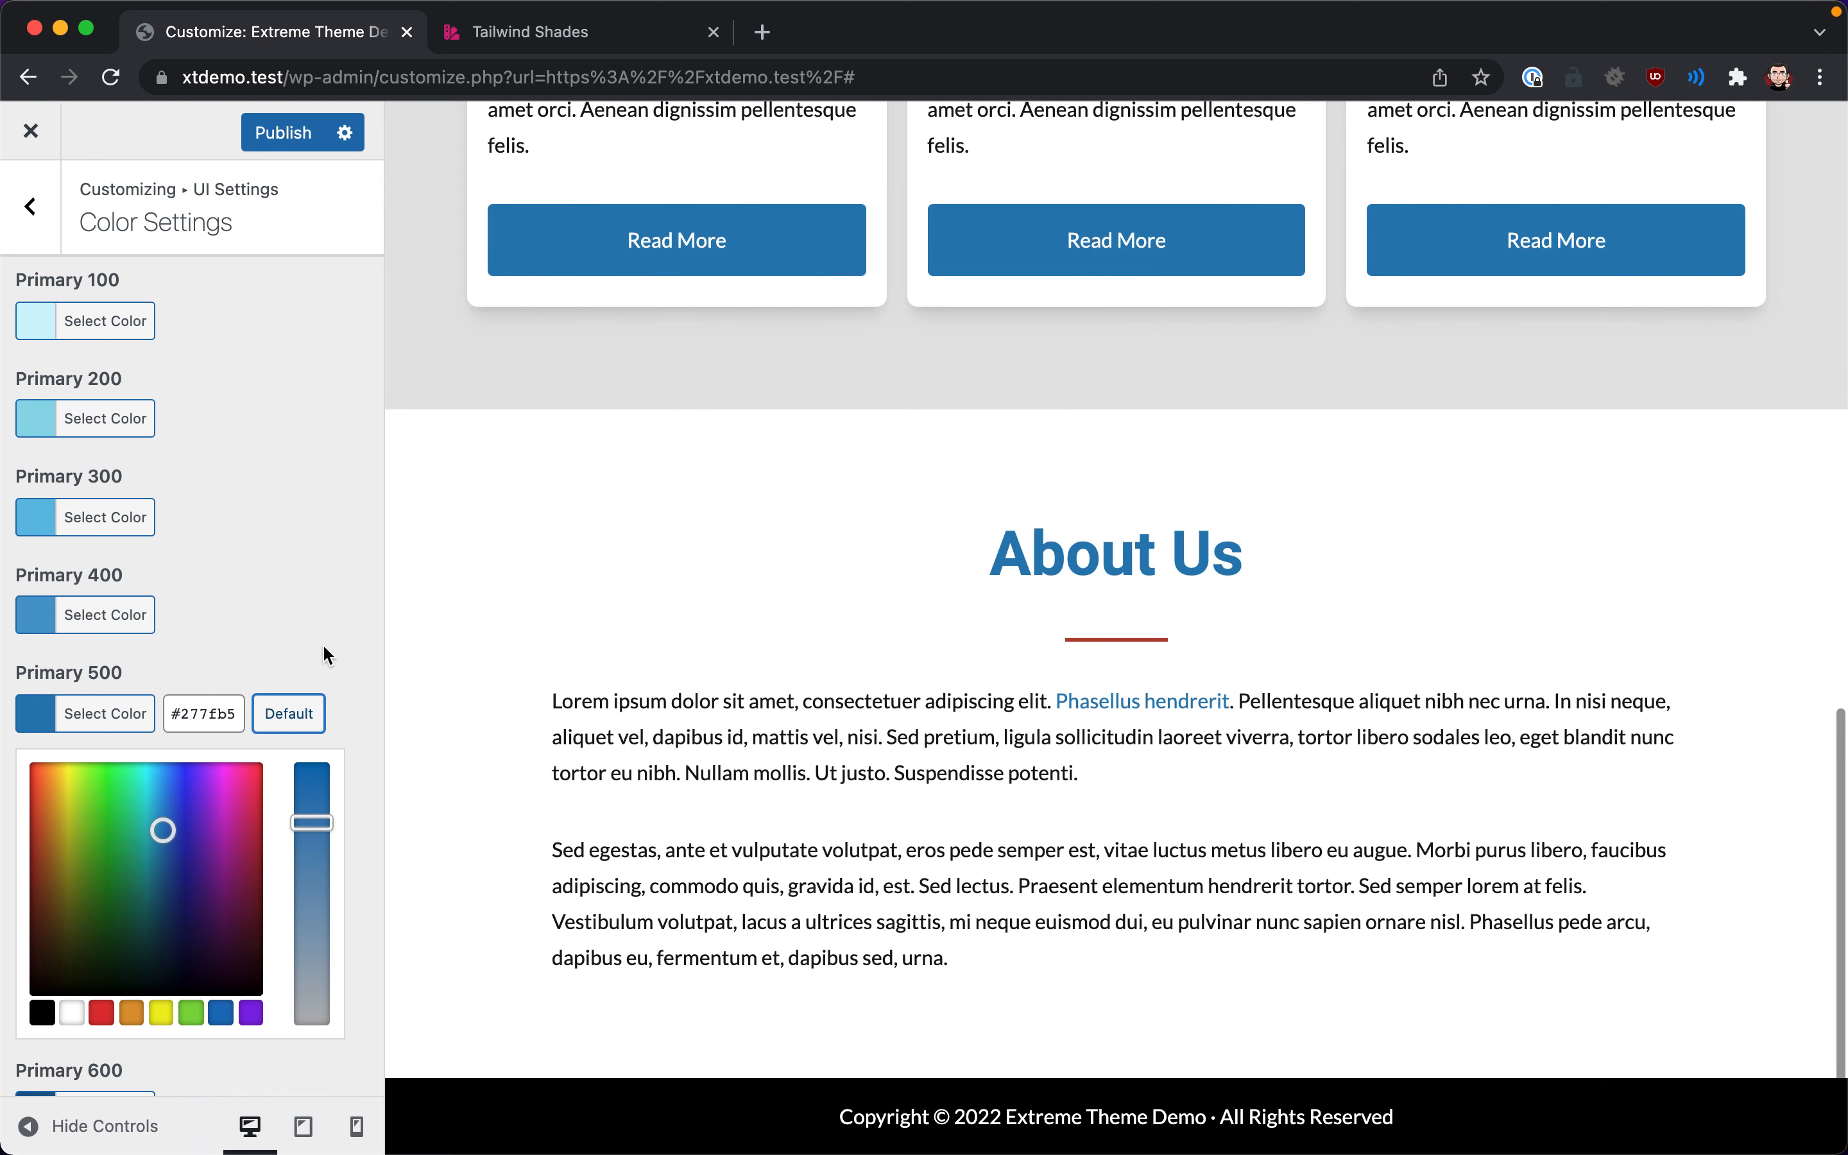
{"action": "left_click", "coordinate": [331, 630]}
{"action": "left_click", "coordinate": [55, 233]}
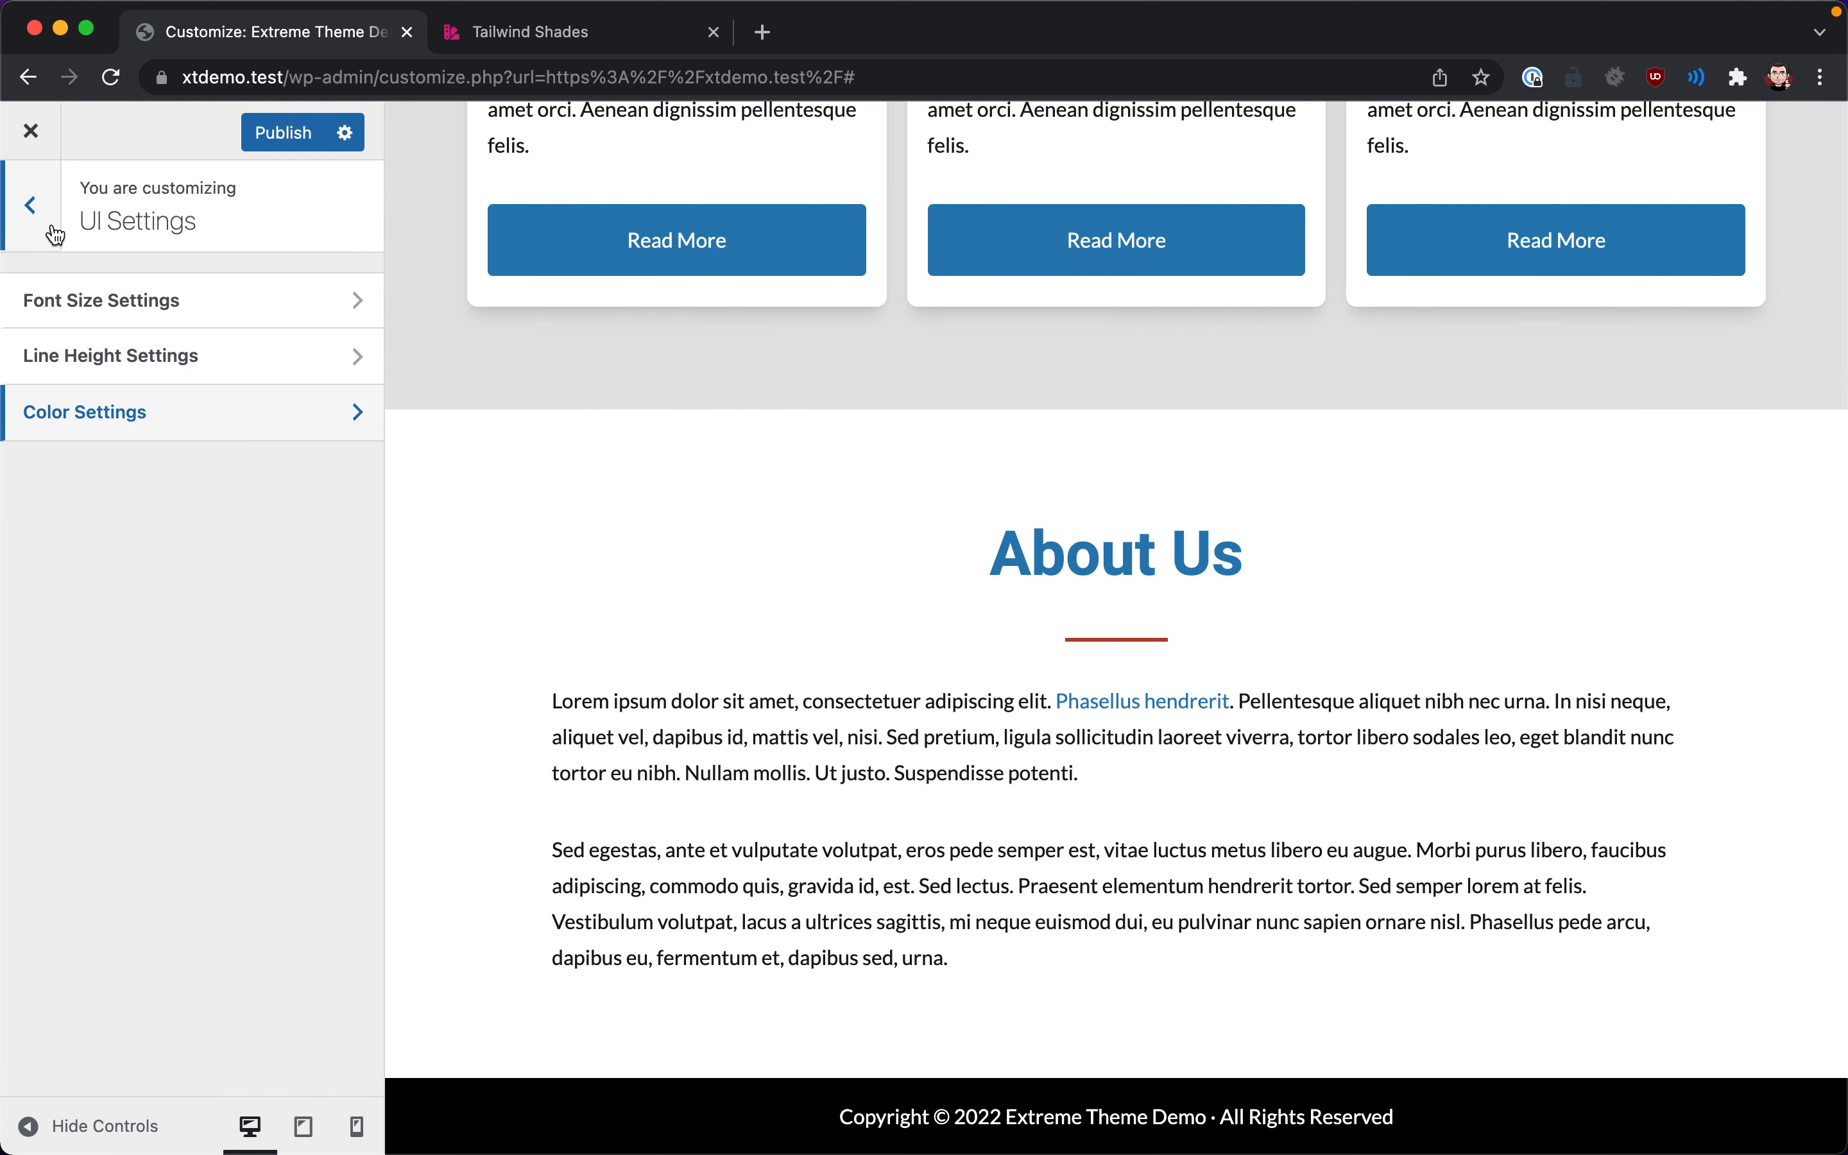
{"action": "left_click", "coordinate": [96, 524]}
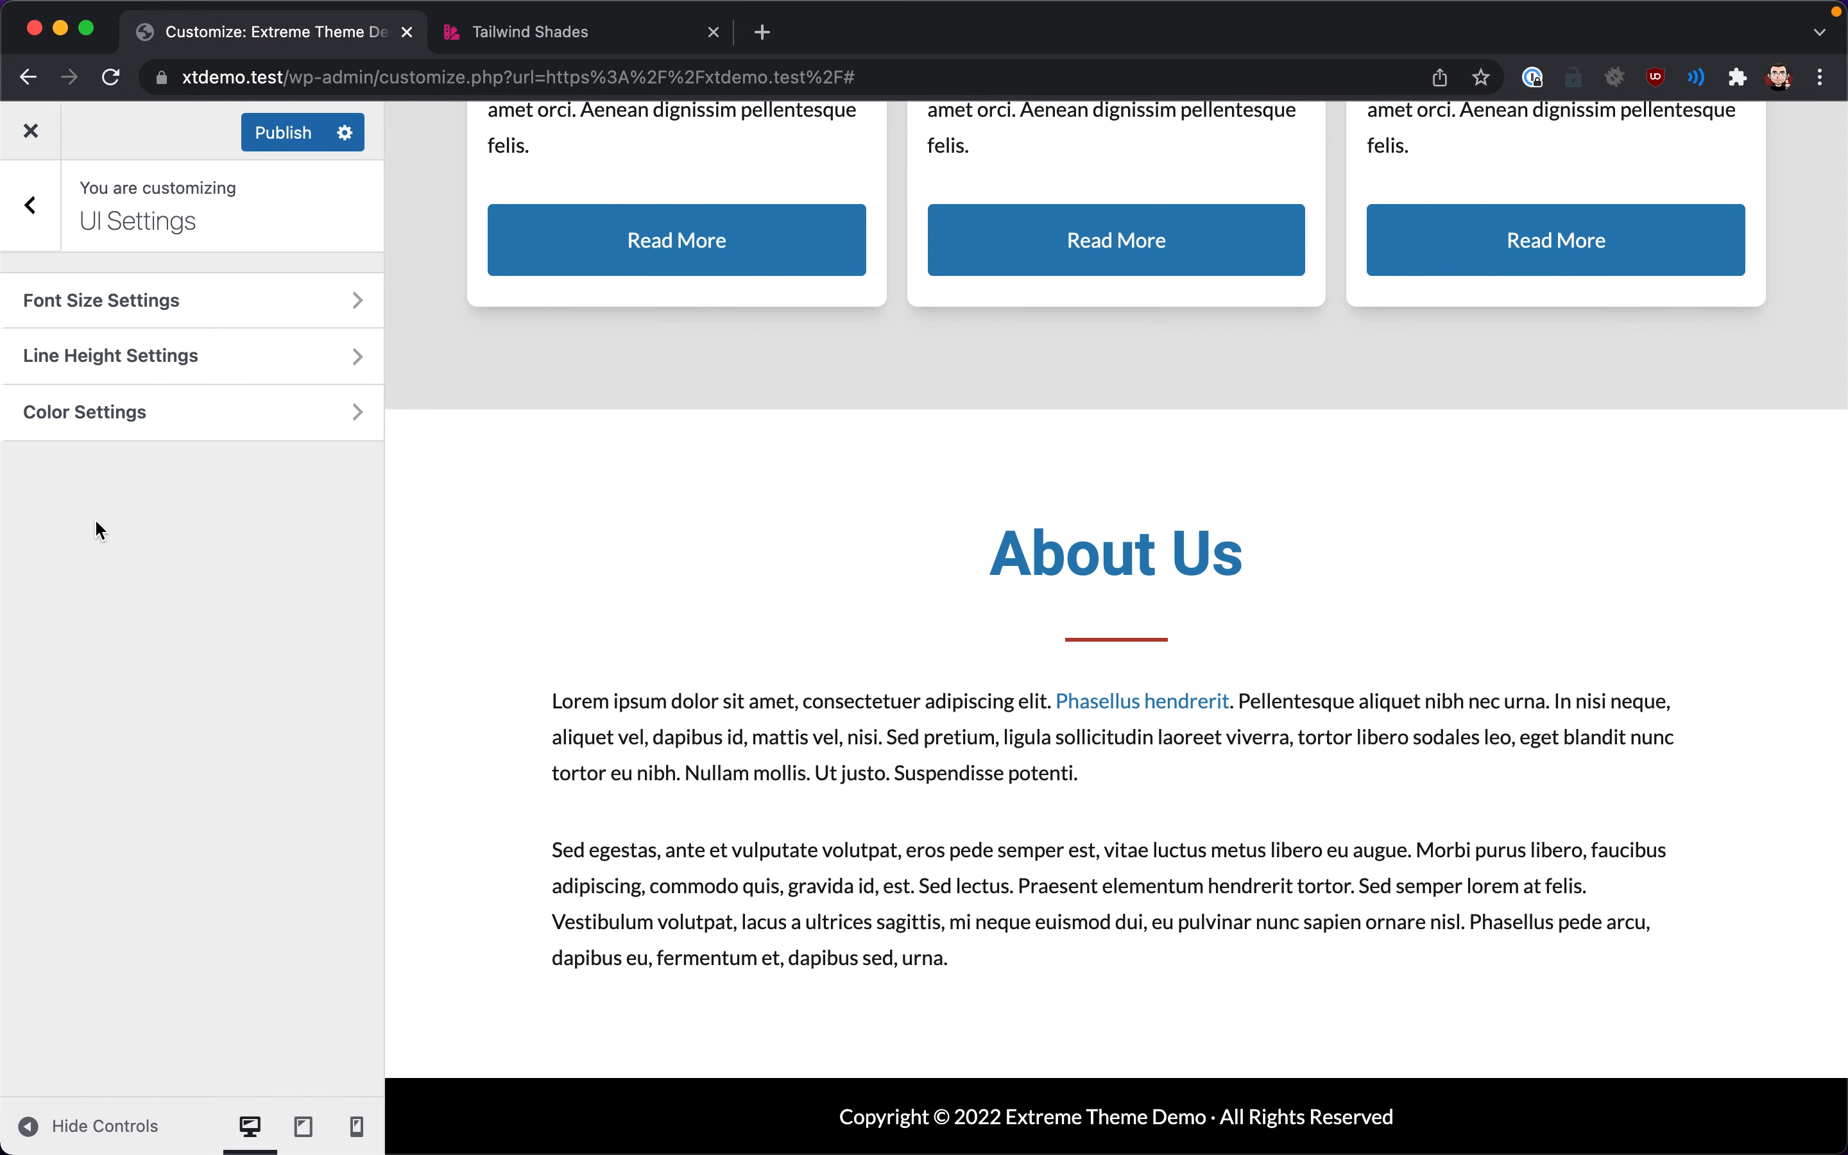